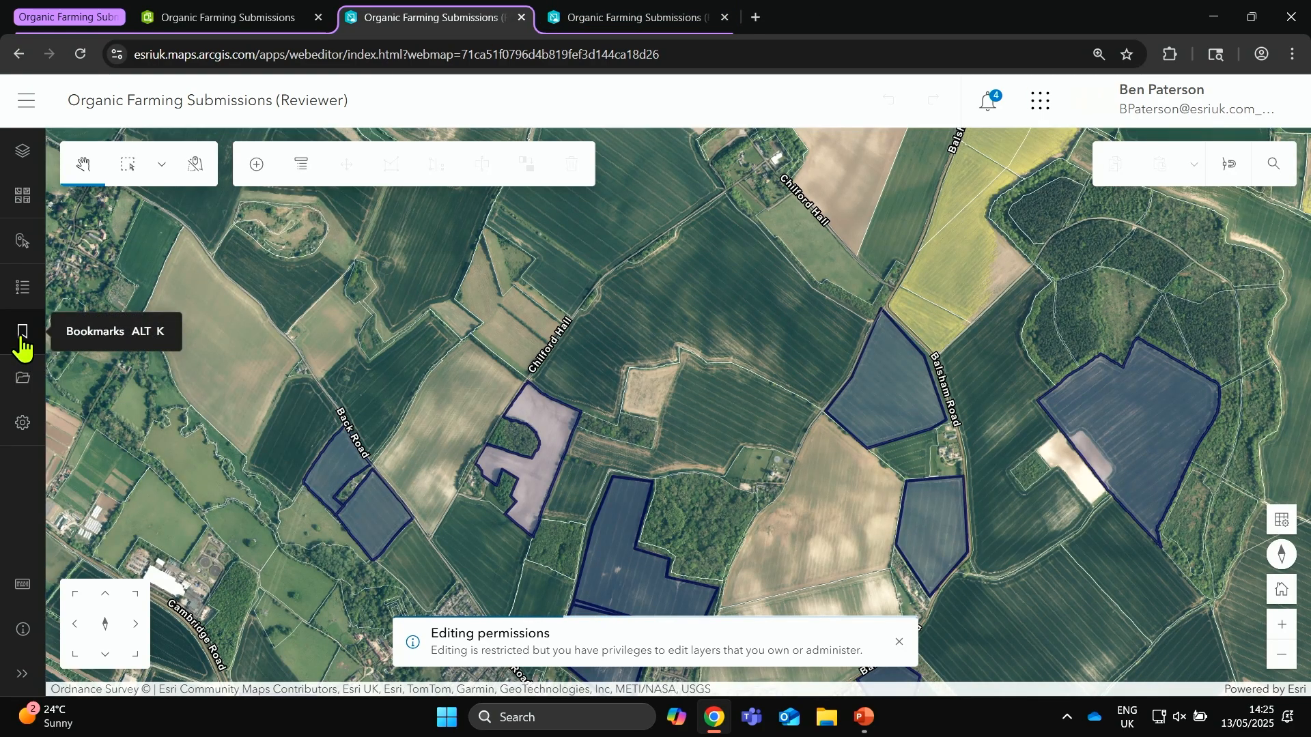
# Step: Go to the AOI bookmark and select the large L-shaped submission polygon beside the woodland
pyautogui.click(22, 344)
pyautogui.click(175, 444)
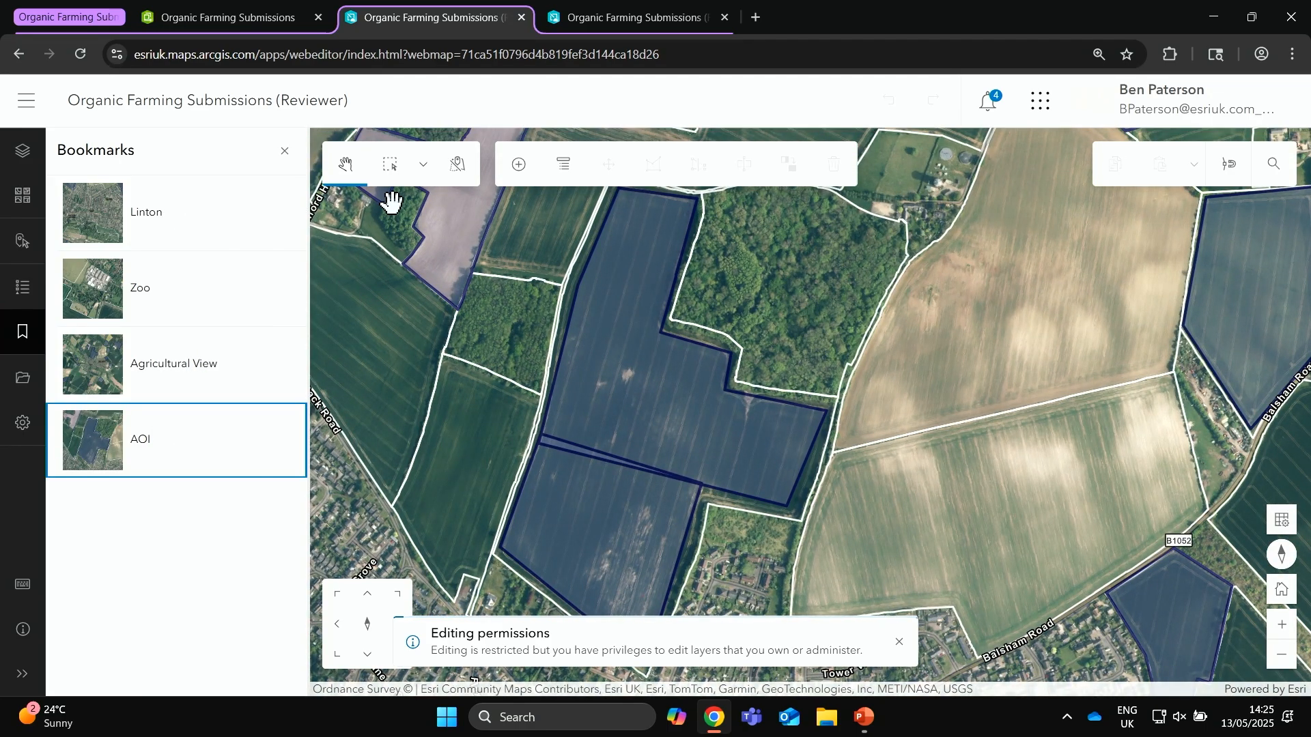
pyautogui.click(380, 170)
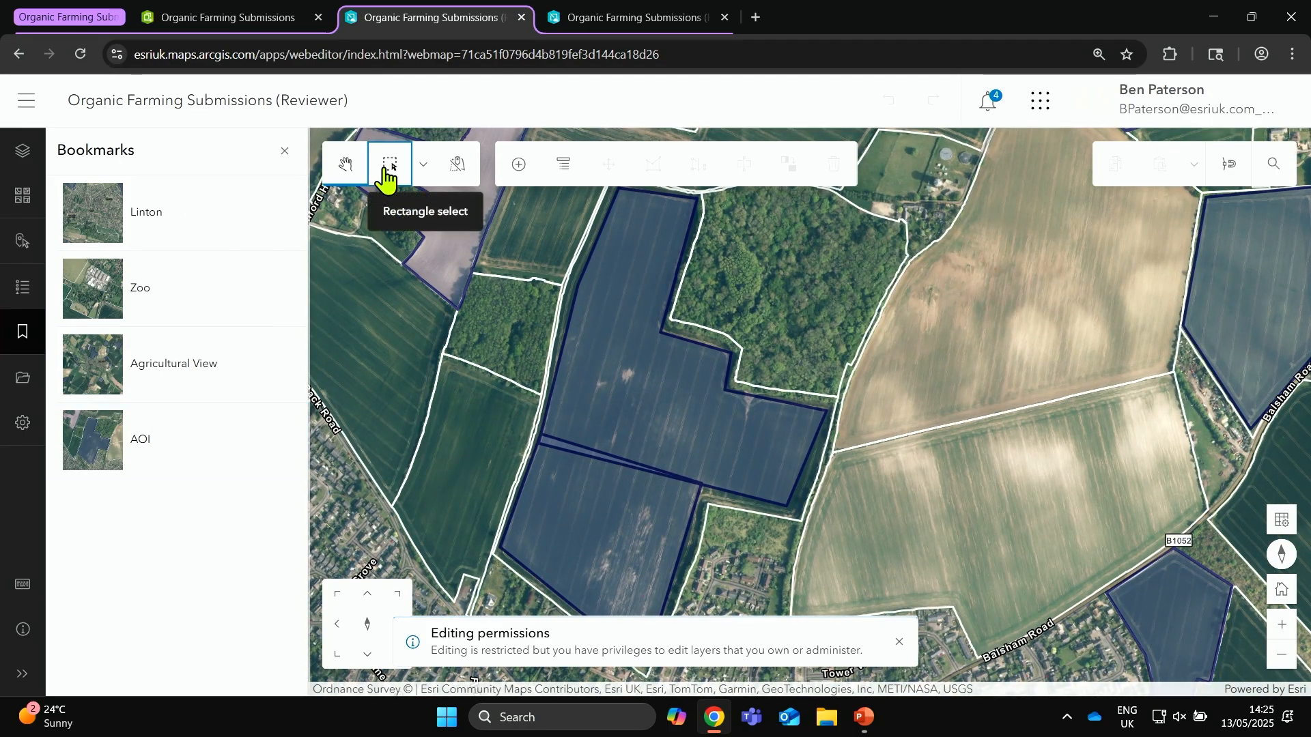
pyautogui.click(613, 329)
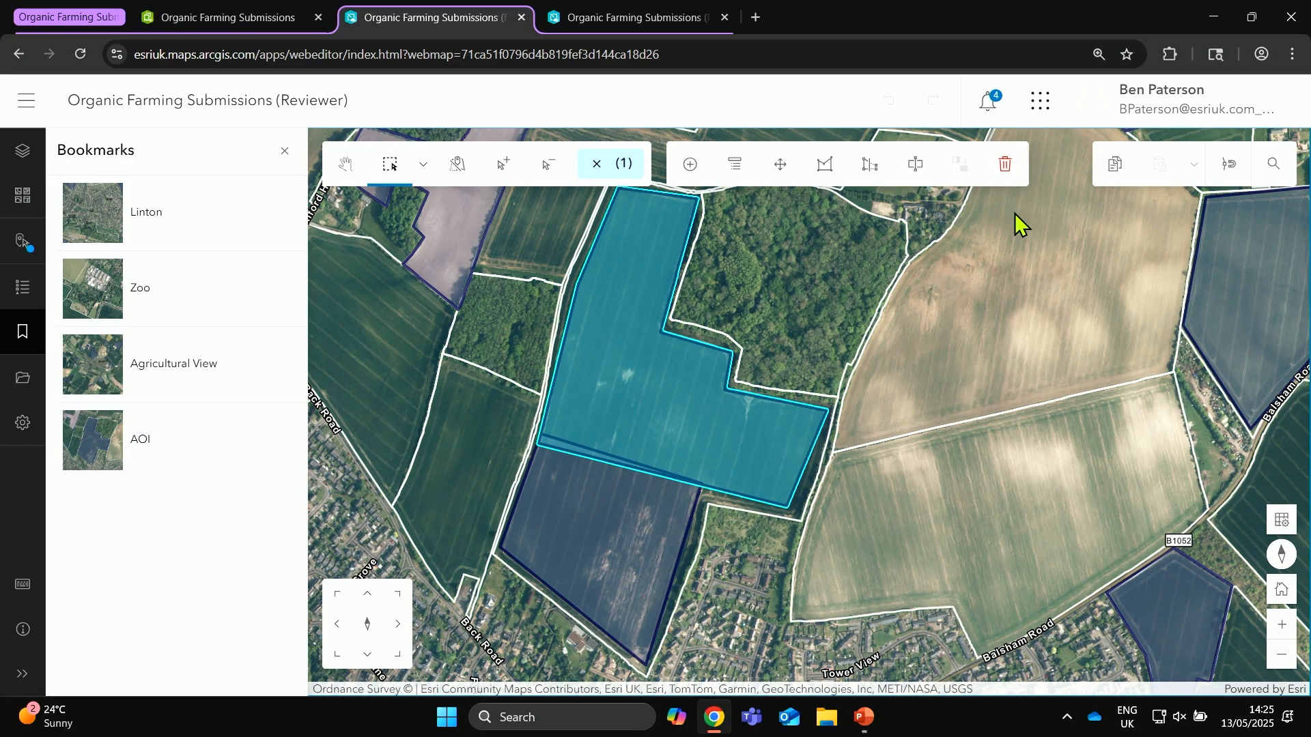
# Step: Review the selected submission's attributes, from the agreement reference down to the habitat options
pyautogui.click(735, 167)
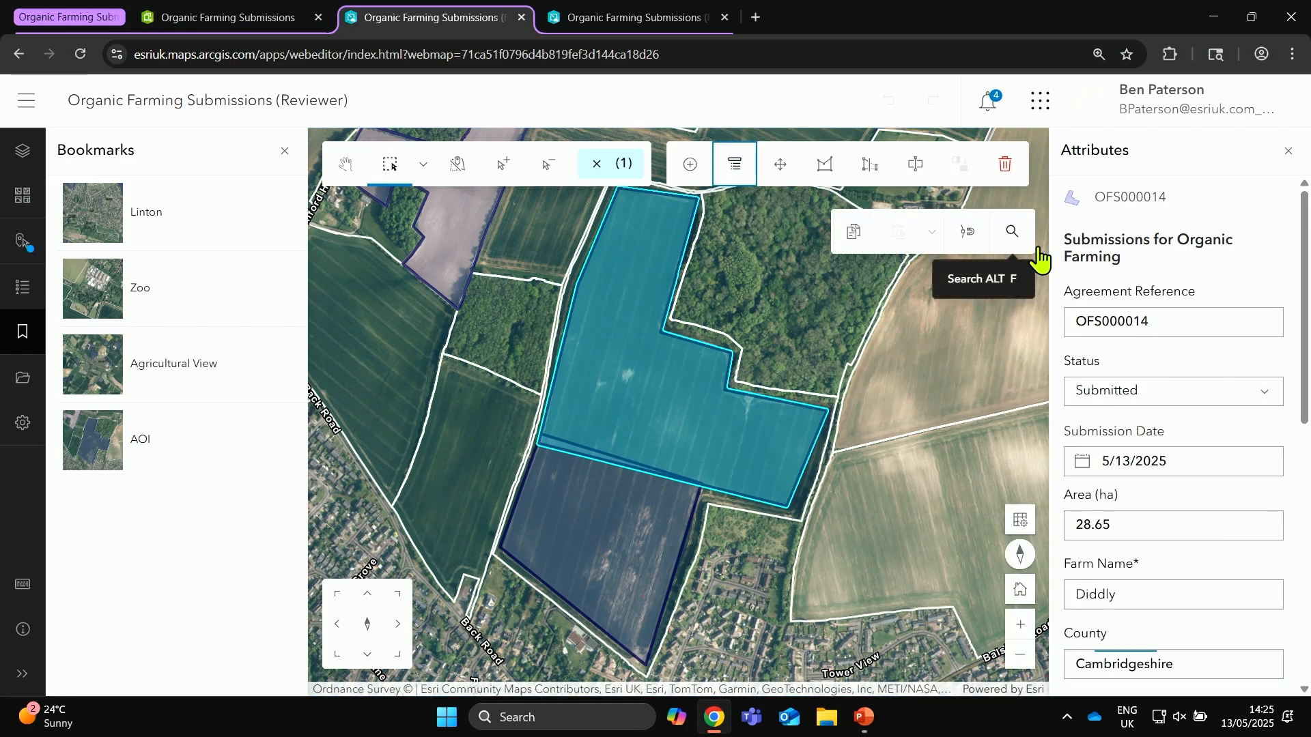
pyautogui.scroll(-5, 1219, 300)
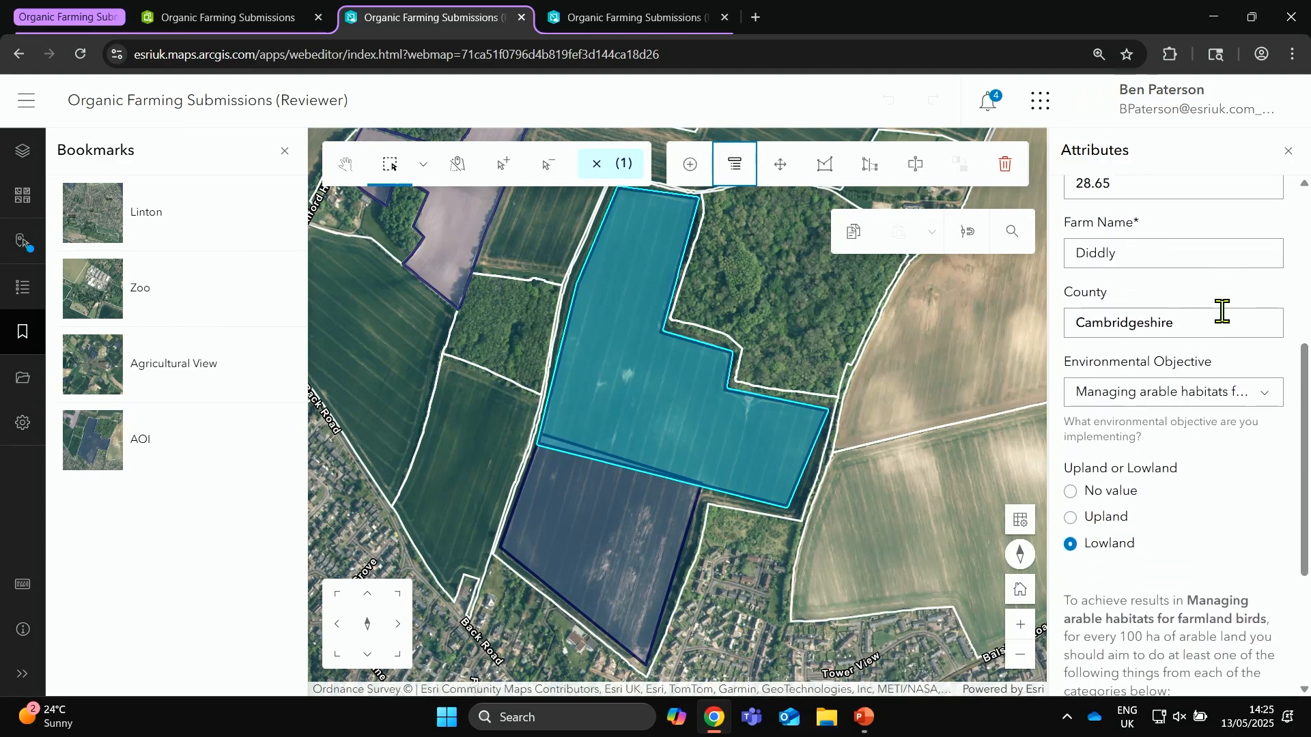
pyautogui.scroll(1, 1226, 310)
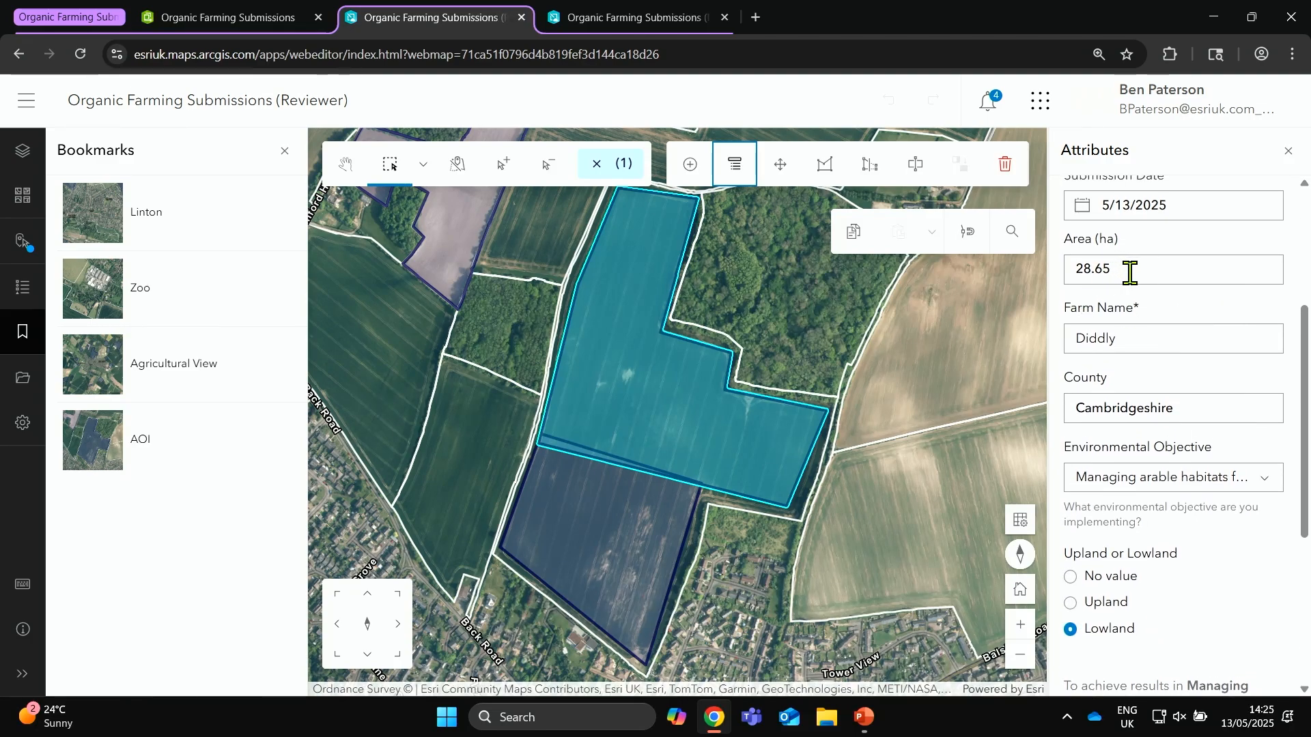
pyautogui.scroll(-2, 1179, 313)
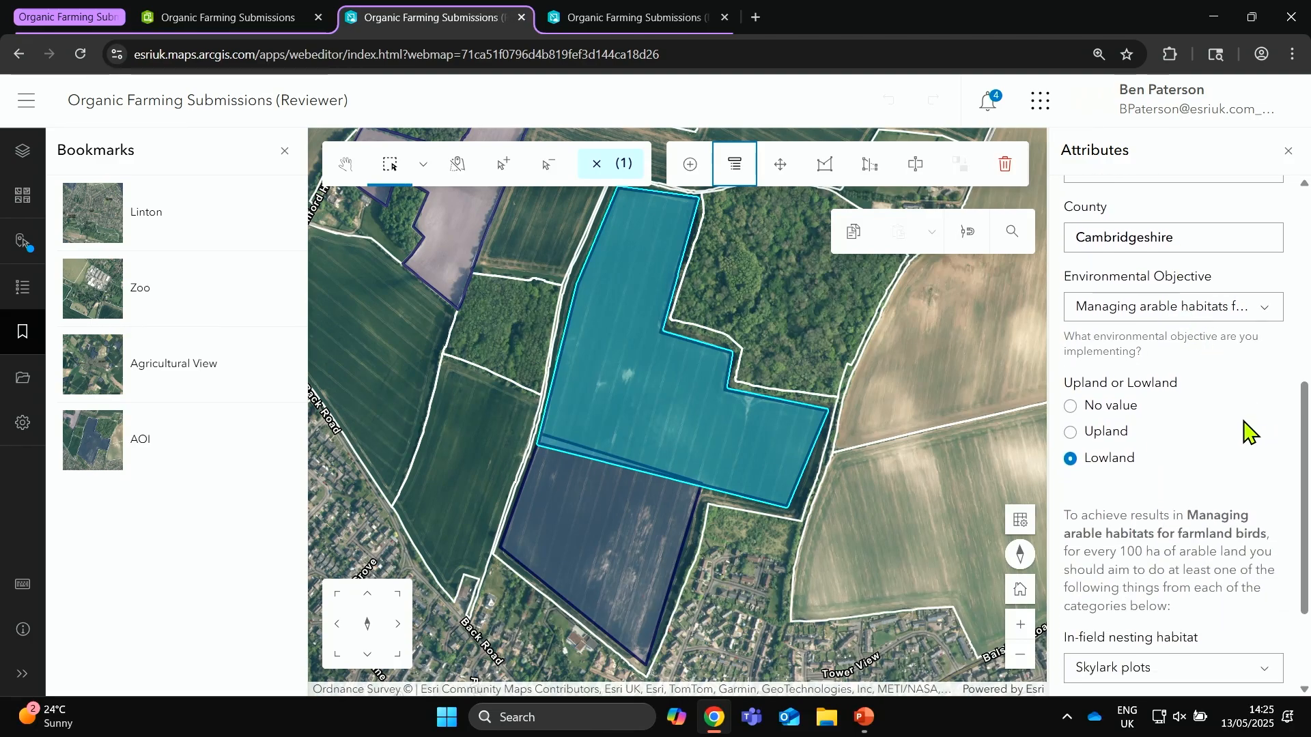
pyautogui.scroll(-1, 1222, 444)
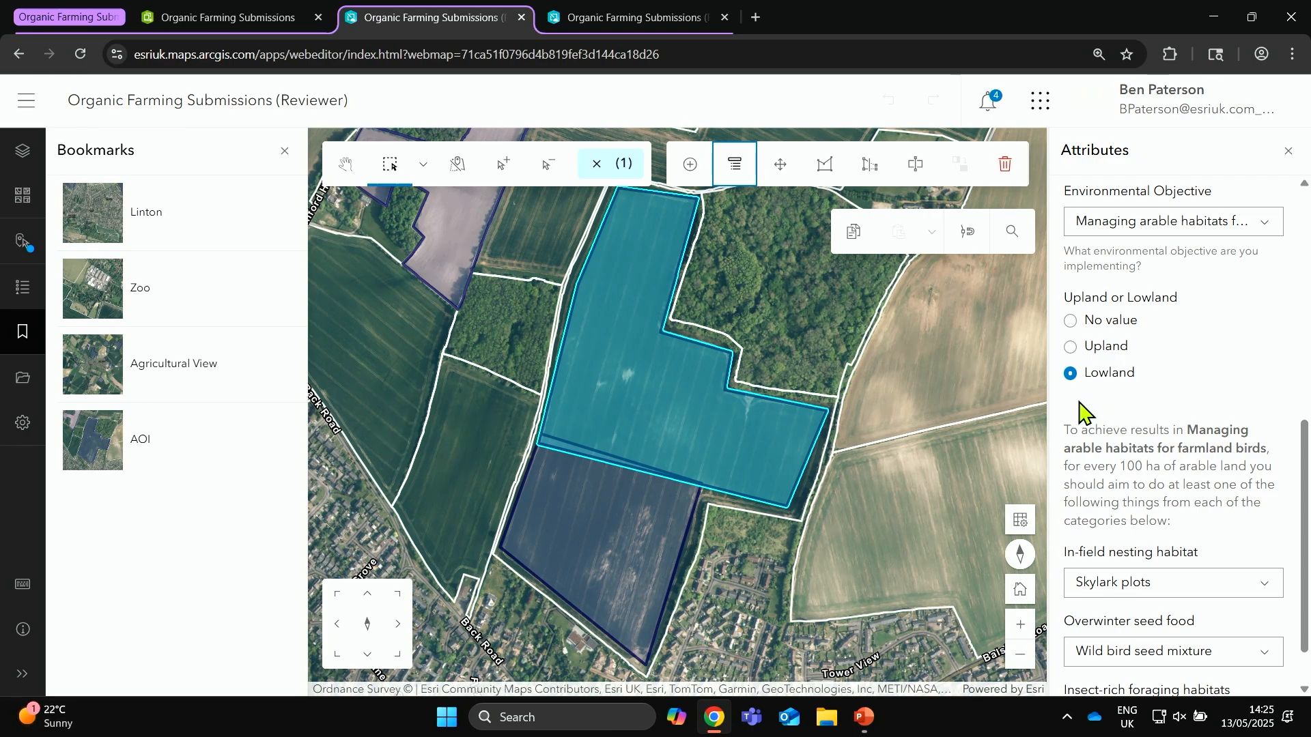
# Step: Make OS MasterMap and Counties and Unitary Authorities unselectable, keeping only Organic Farming Submissions selectable
pyautogui.click(458, 169)
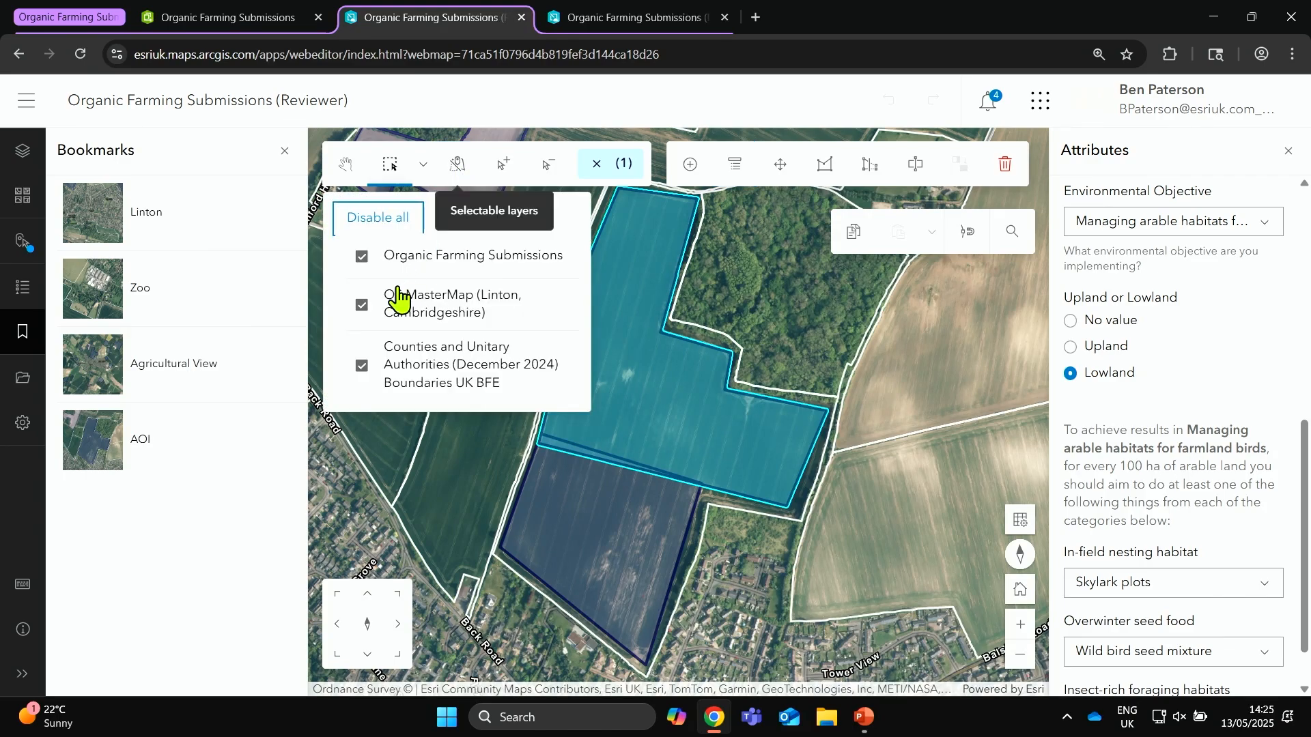
pyautogui.click(361, 309)
pyautogui.click(378, 372)
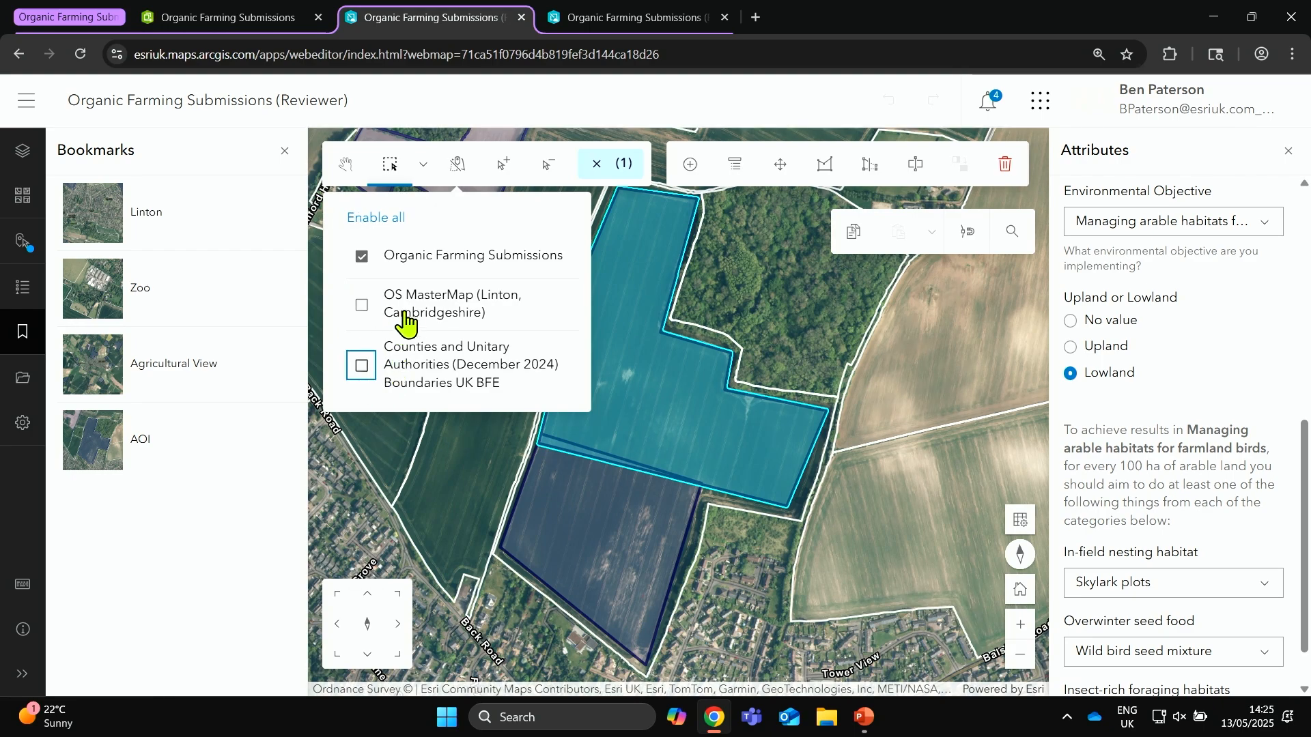
# Step: Enable snapping to the OS MasterMap (Linton, Cambridgeshire) layer
pyautogui.click(965, 239)
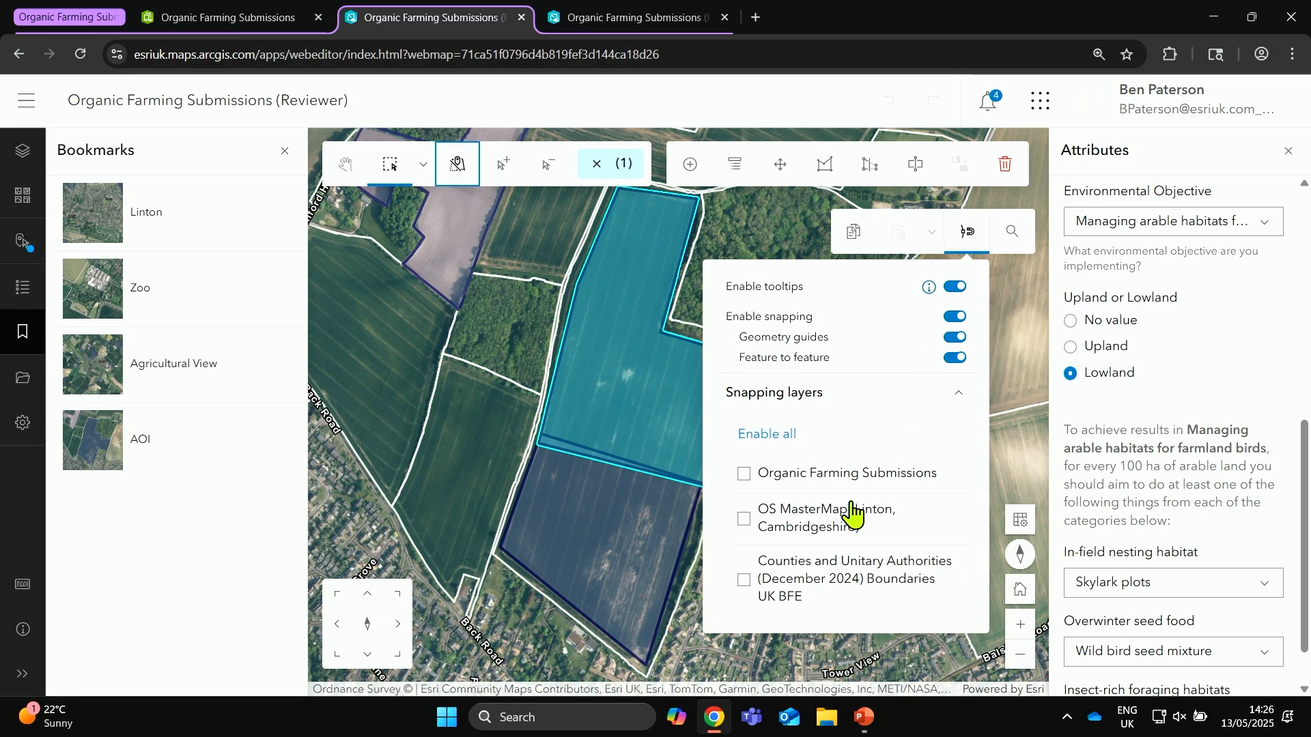
pyautogui.click(743, 519)
pyautogui.click(964, 242)
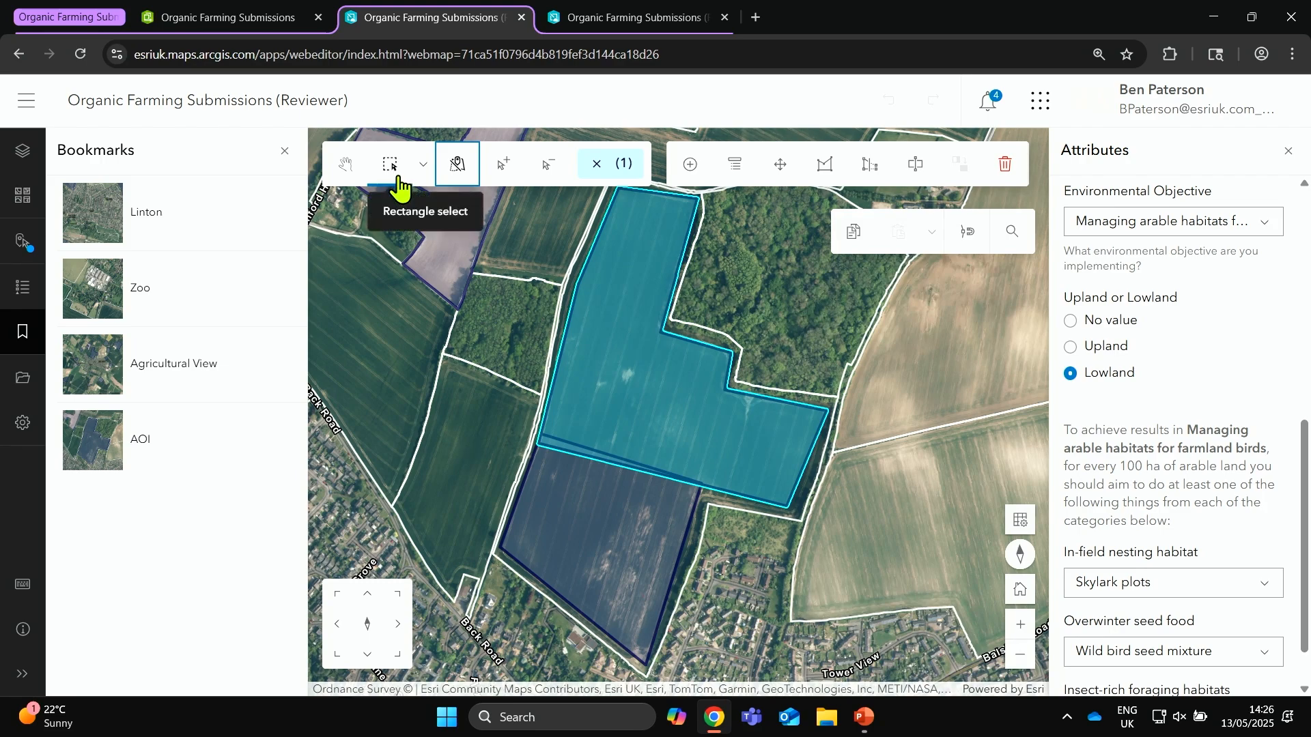
# Step: Merge the two adjoining submission polygons, preserving OFS000015 and using agreement reference OFS000016
pyautogui.moveTo(637, 302); pyautogui.dragTo(605, 527)
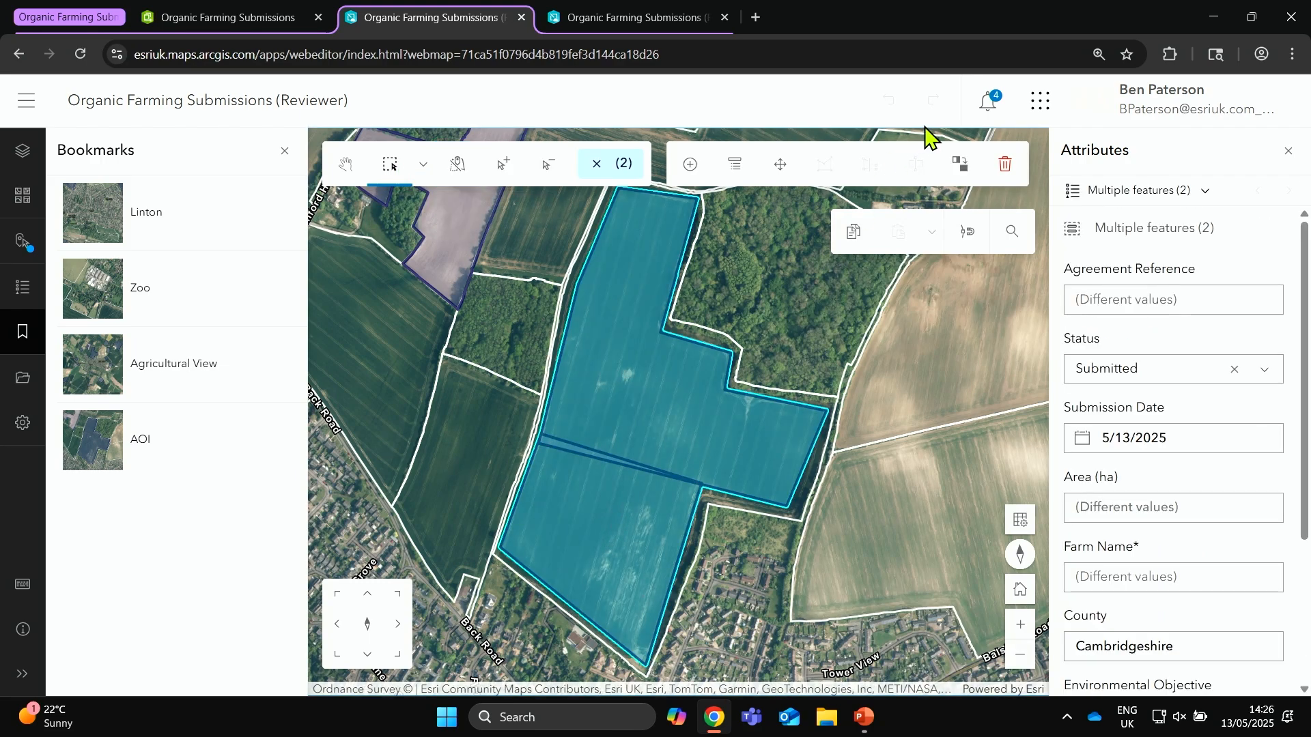
pyautogui.click(963, 168)
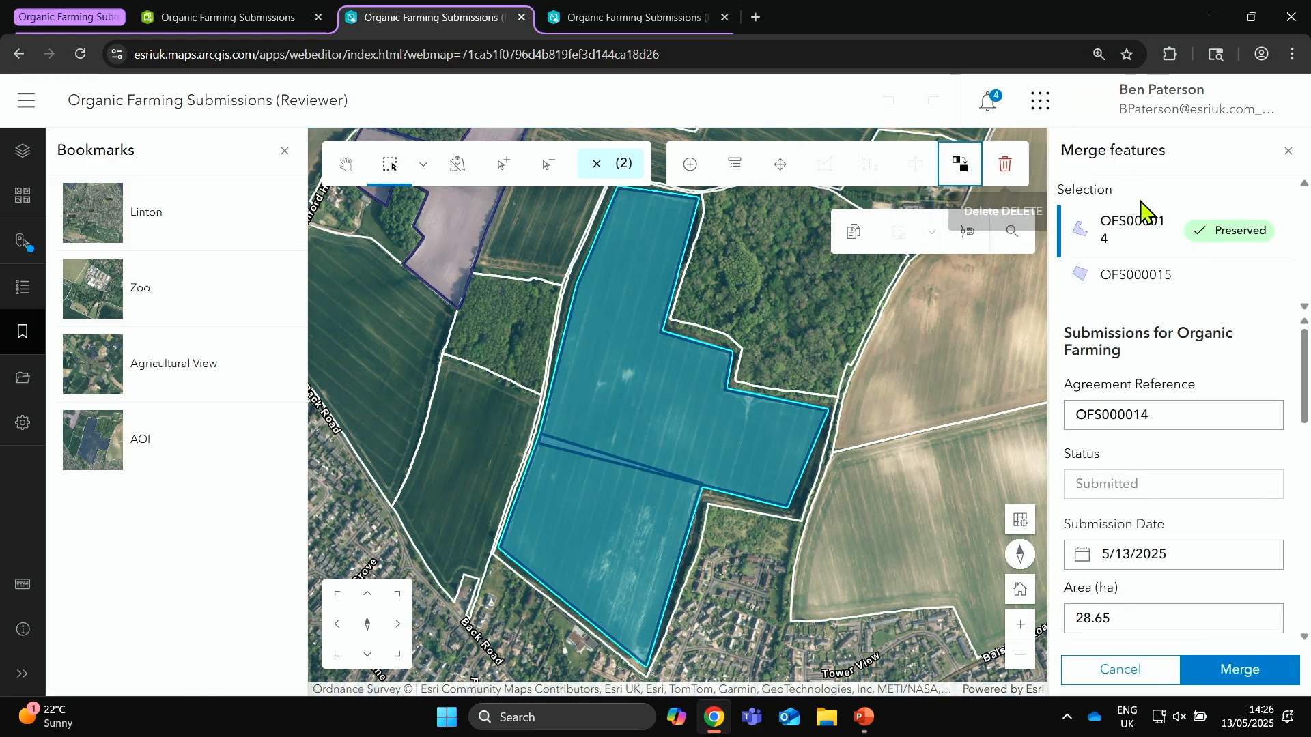
pyautogui.click(1163, 284)
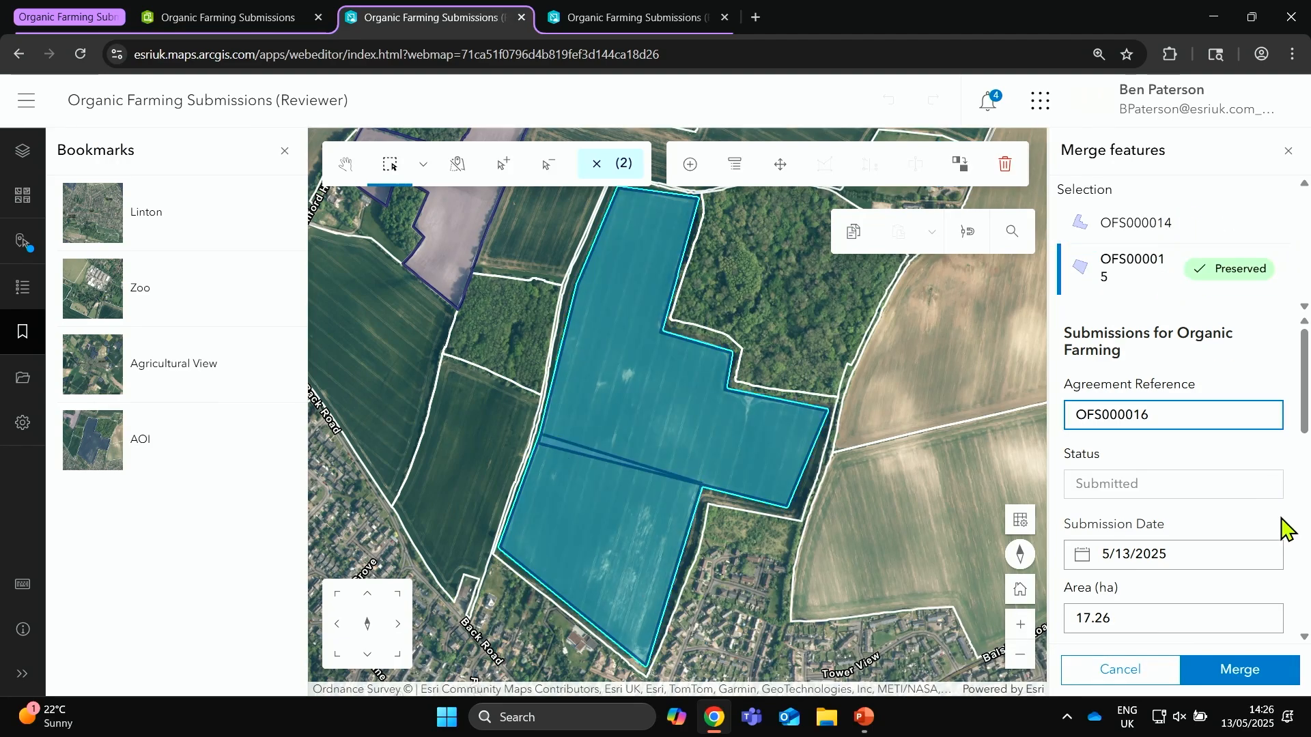
pyautogui.click(1274, 678)
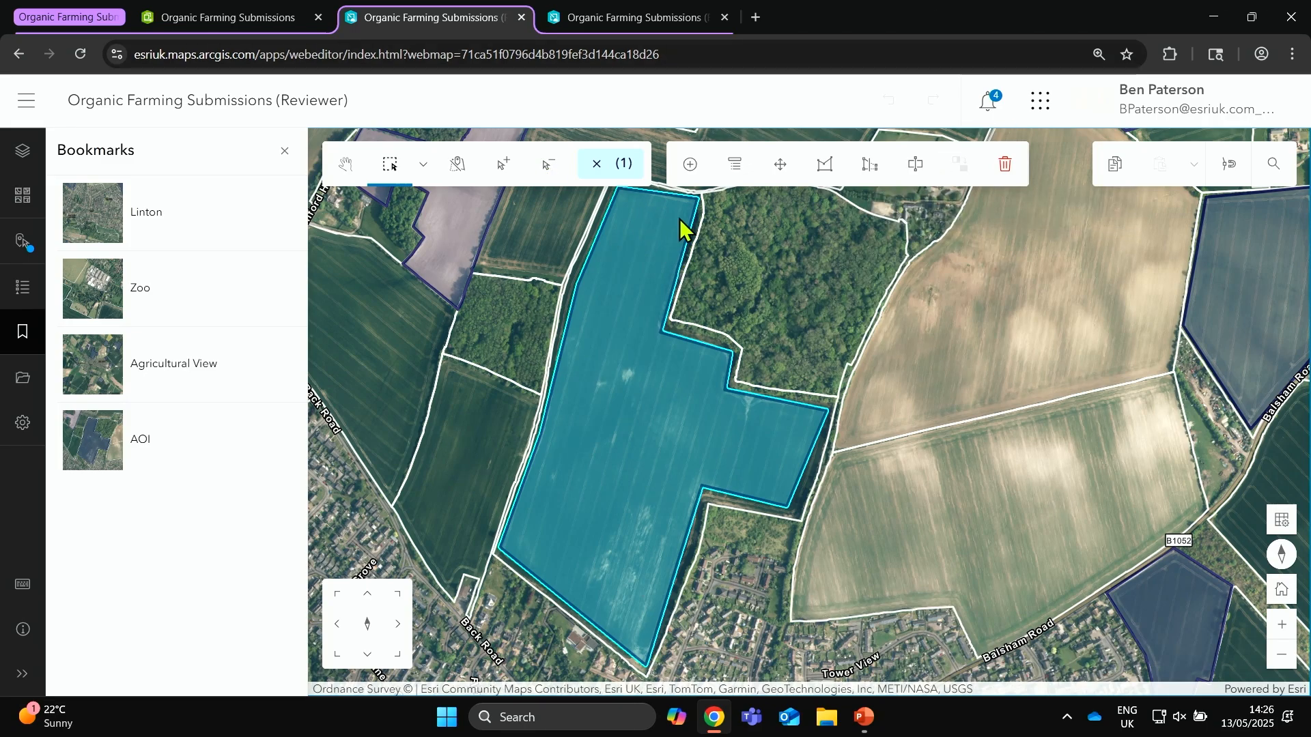
# Step: Reshape the merged submission's northern edge outward so that part of it follows the inner OS MasterMap boundary line along the track
pyautogui.scroll(2, 580, 181)
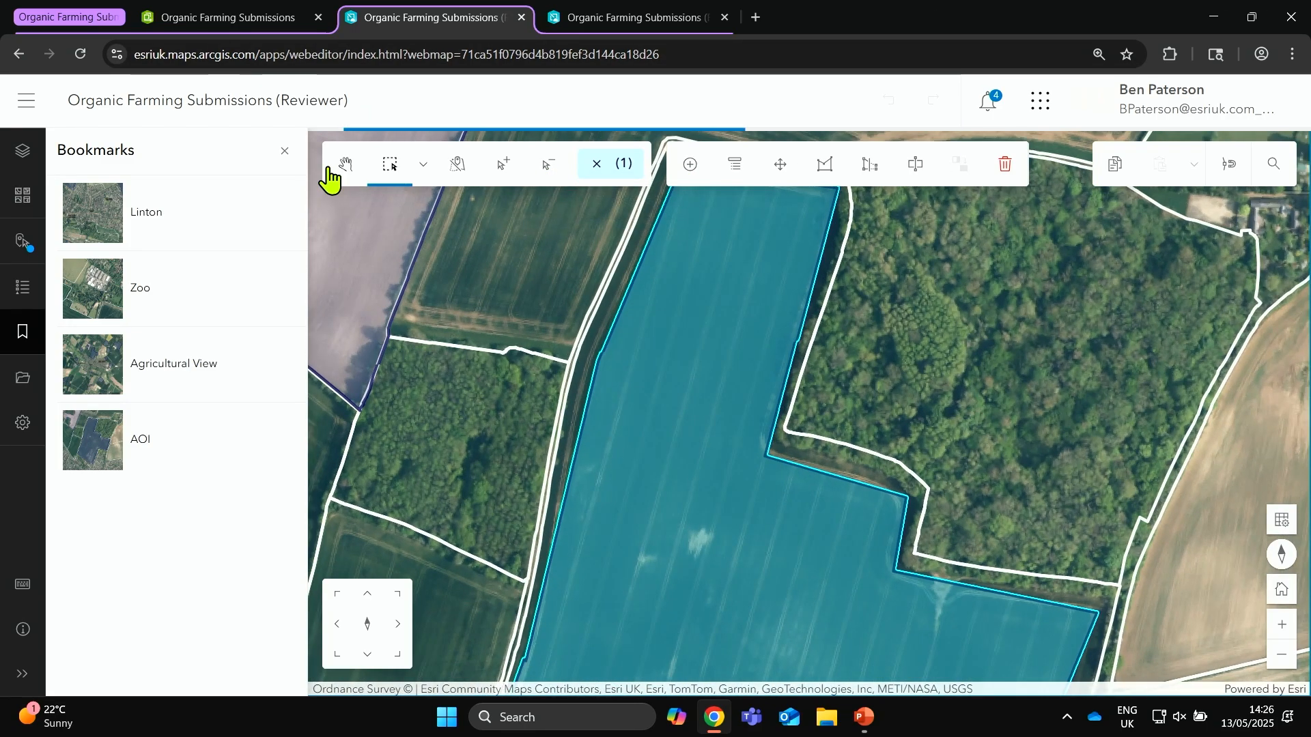
pyautogui.click(344, 165)
pyautogui.moveTo(802, 240); pyautogui.dragTo(895, 418)
pyautogui.scroll(2, 767, 380)
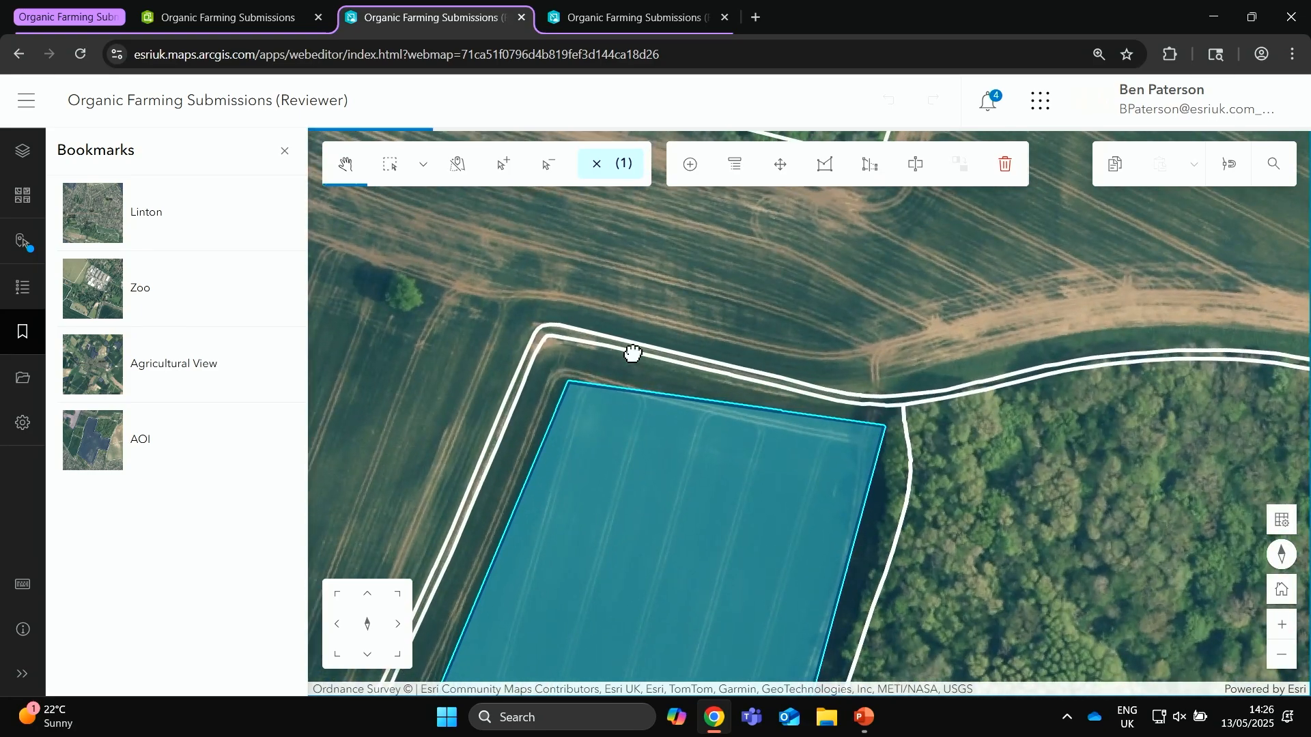
pyautogui.scroll(2, 633, 353)
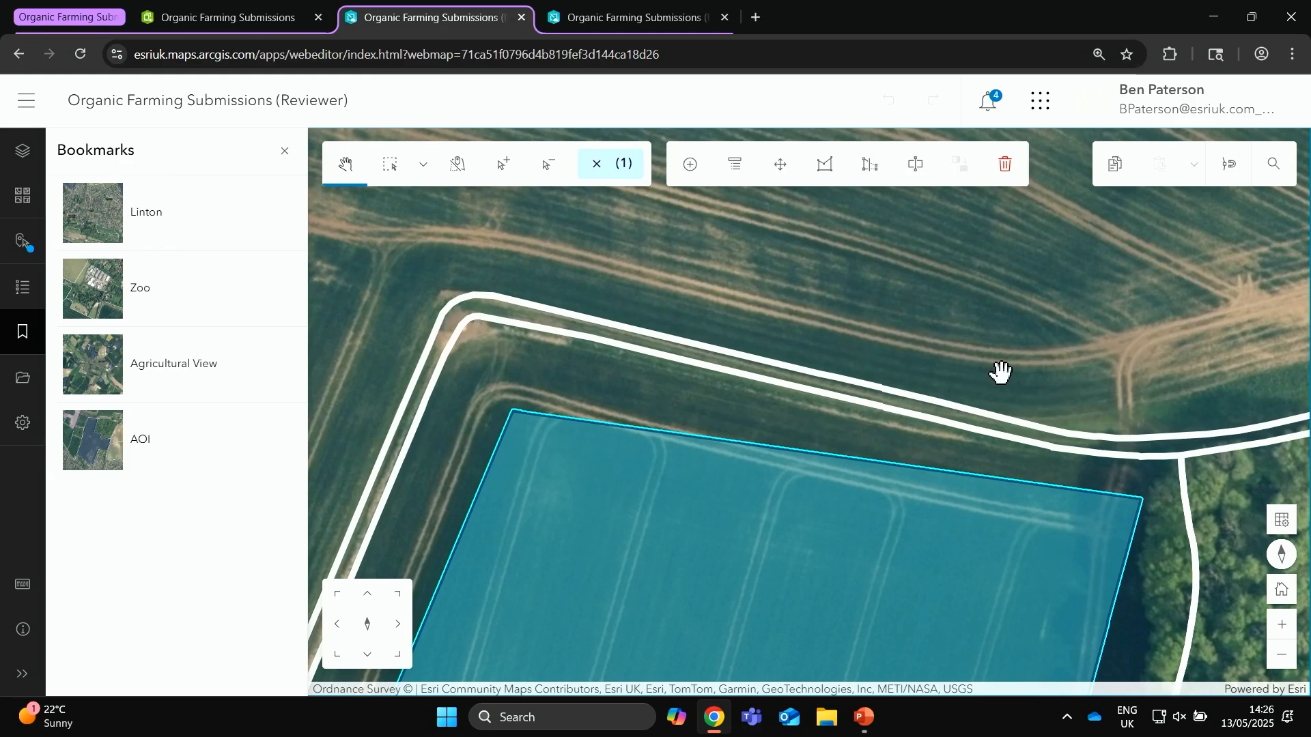
pyautogui.moveTo(1092, 368); pyautogui.dragTo(1067, 339)
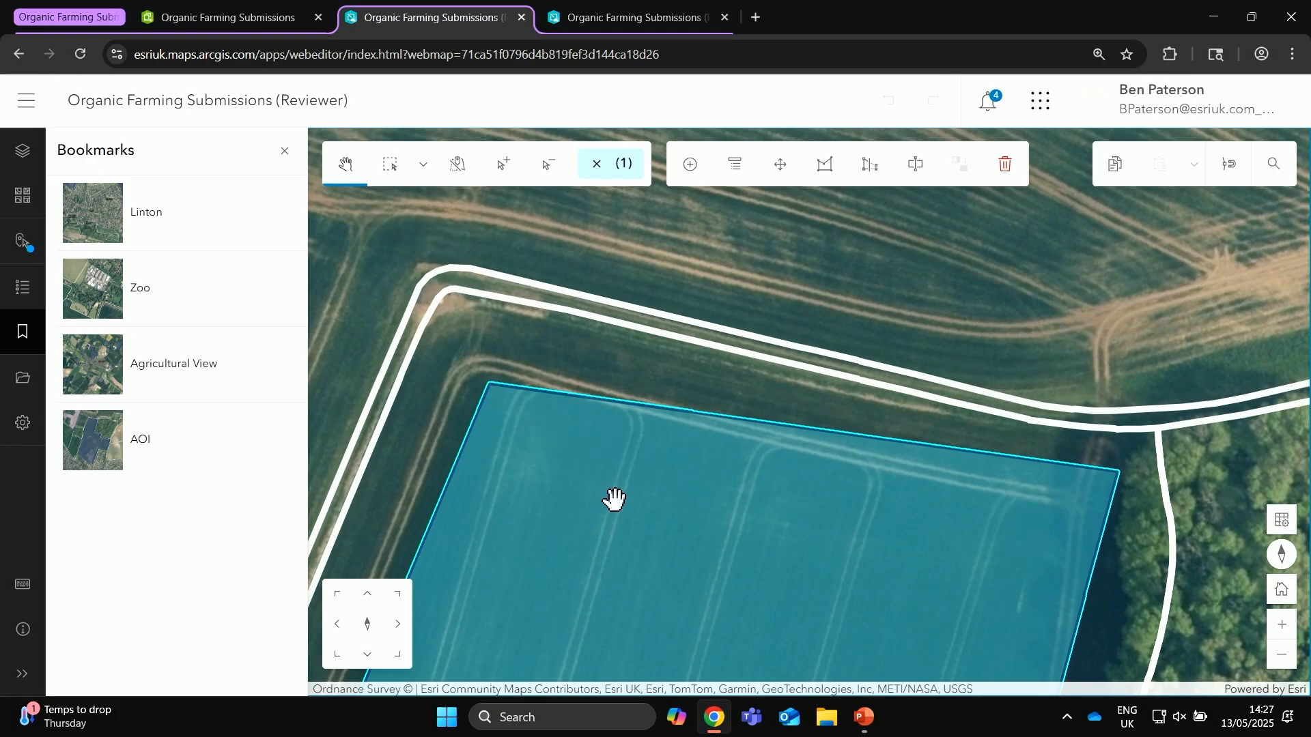
pyautogui.click(393, 167)
pyautogui.click(881, 169)
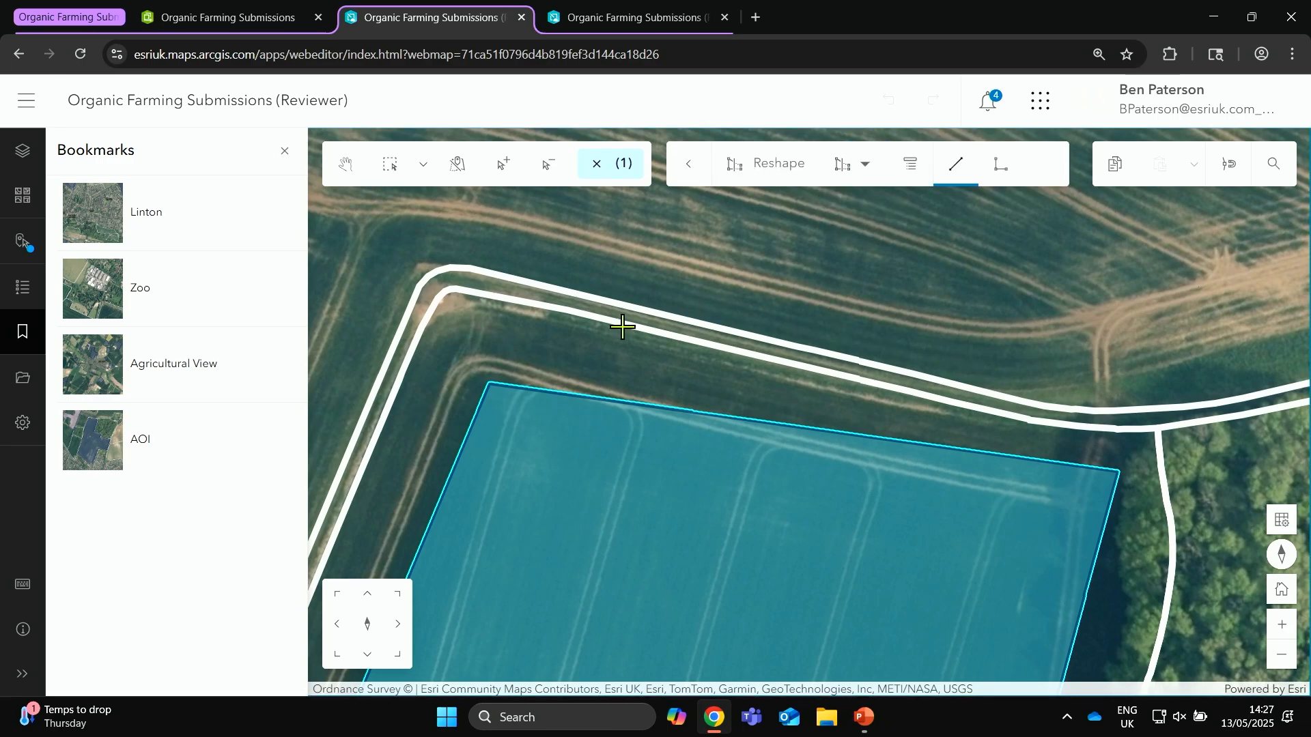
pyautogui.click(525, 457)
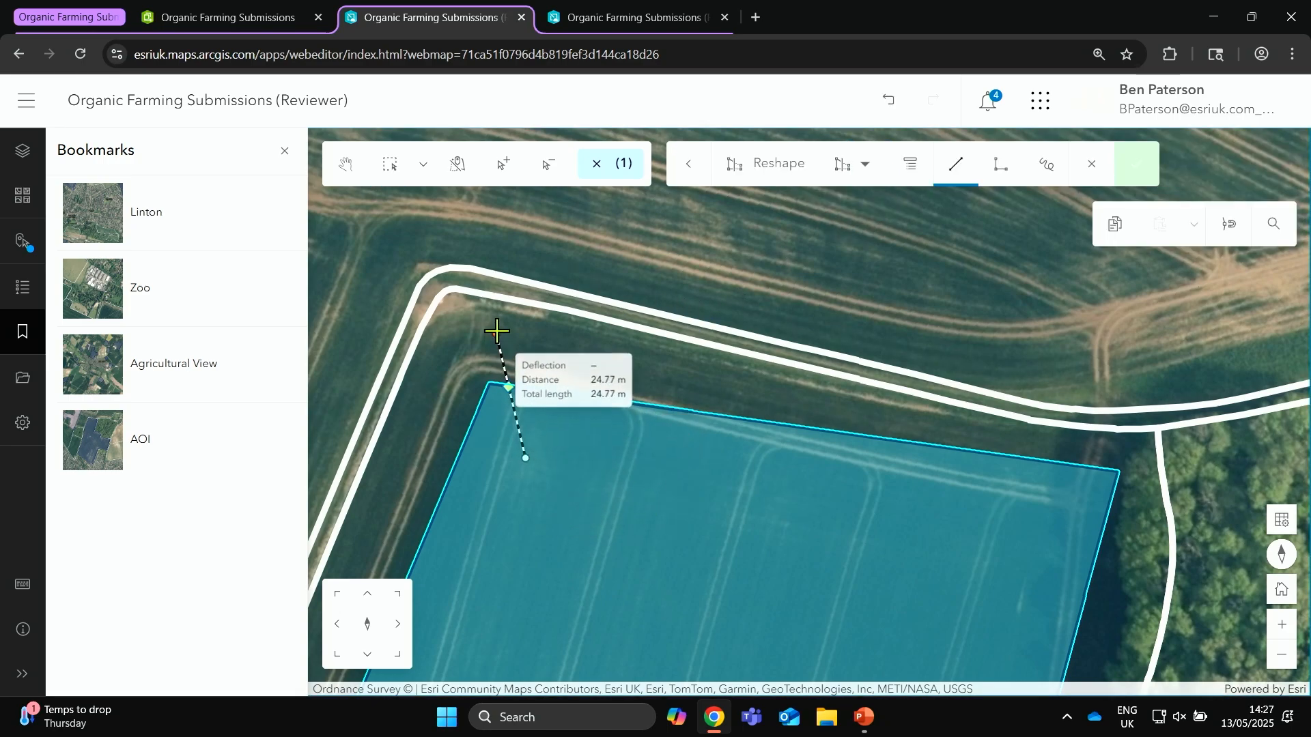
pyautogui.click(492, 296)
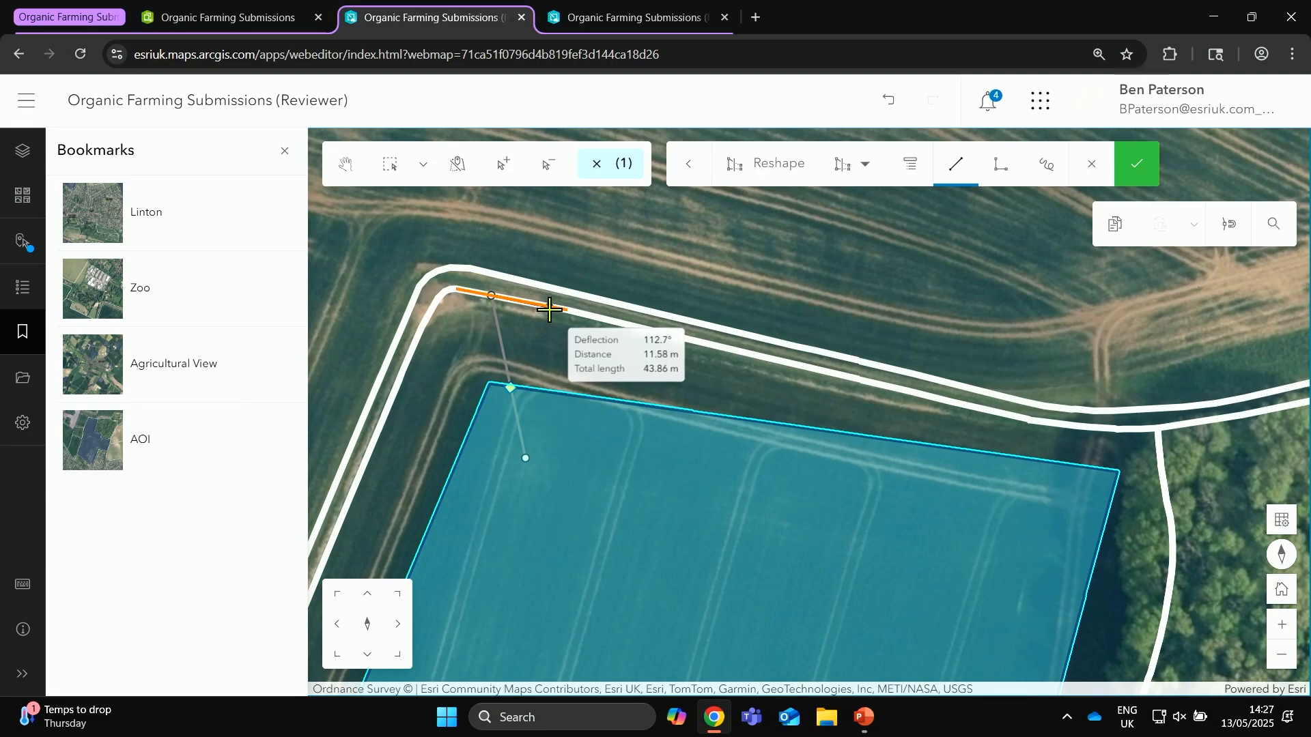
pyautogui.click(549, 307)
pyautogui.click(605, 320)
pyautogui.click(691, 340)
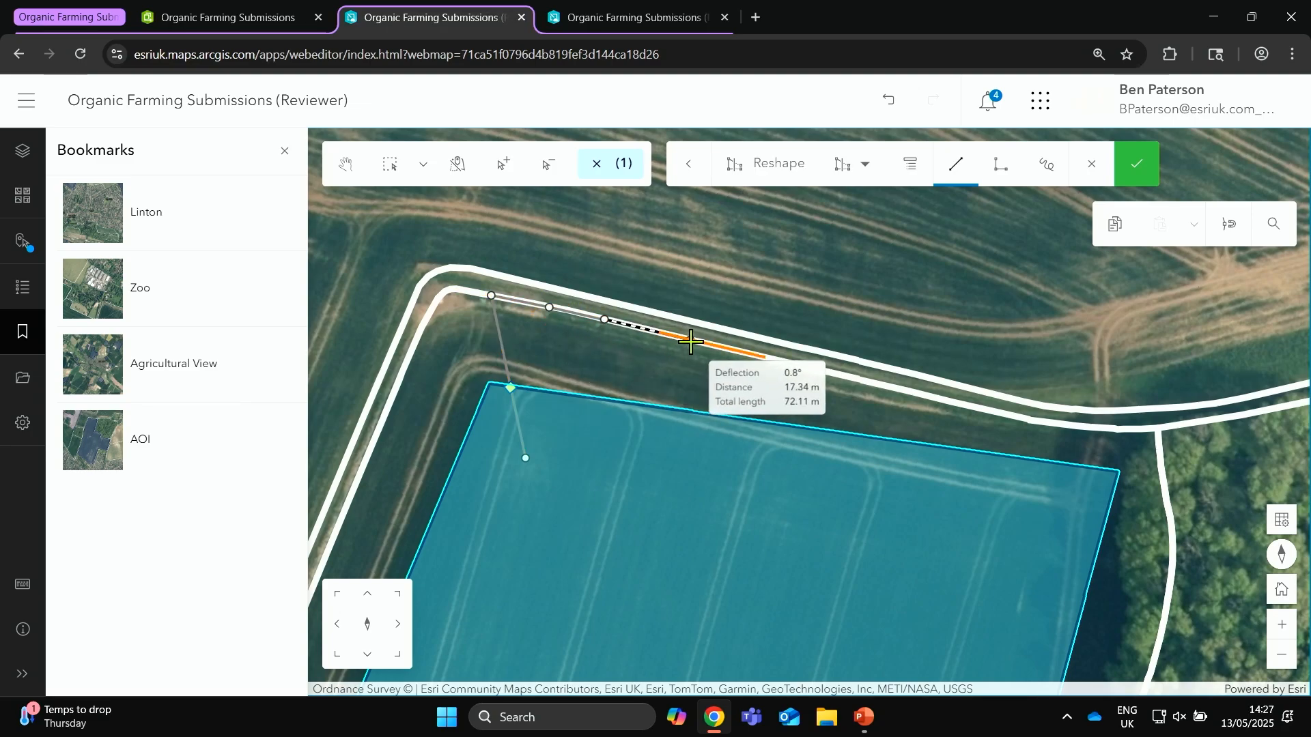
pyautogui.click(758, 355)
pyautogui.click(824, 371)
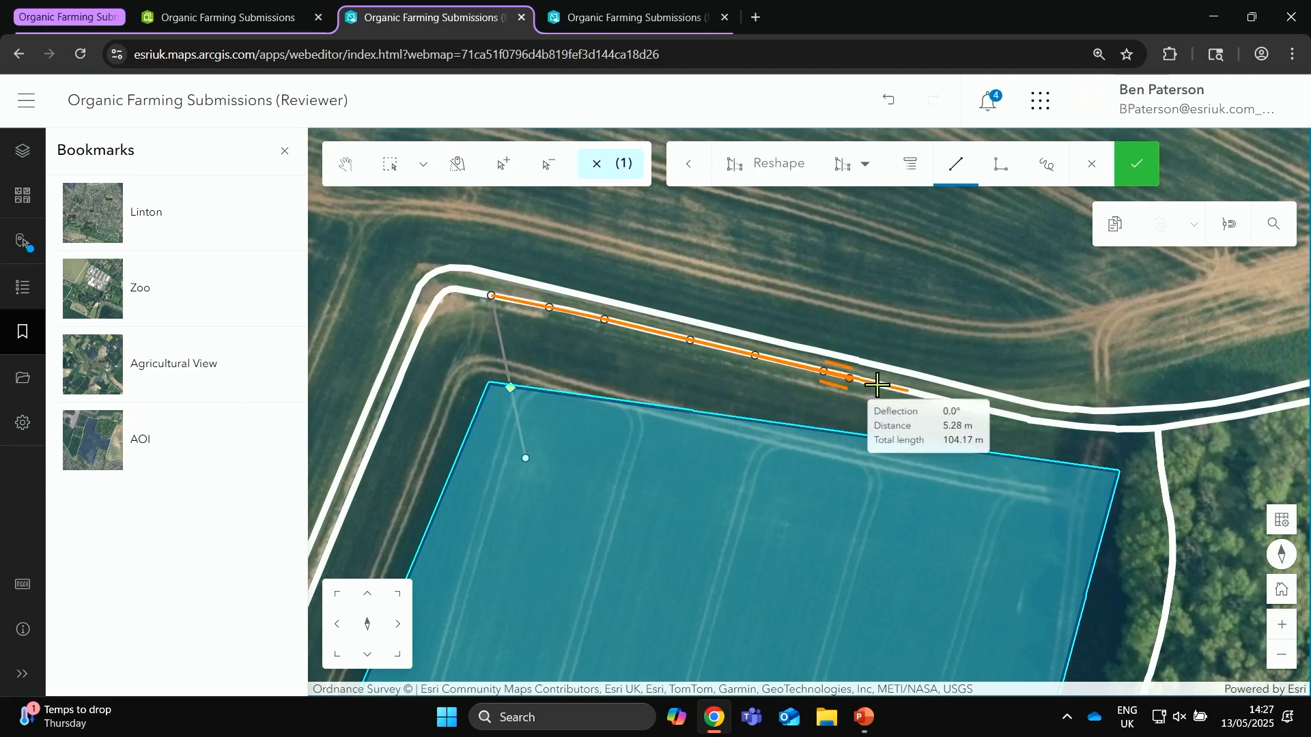
pyautogui.click(889, 386)
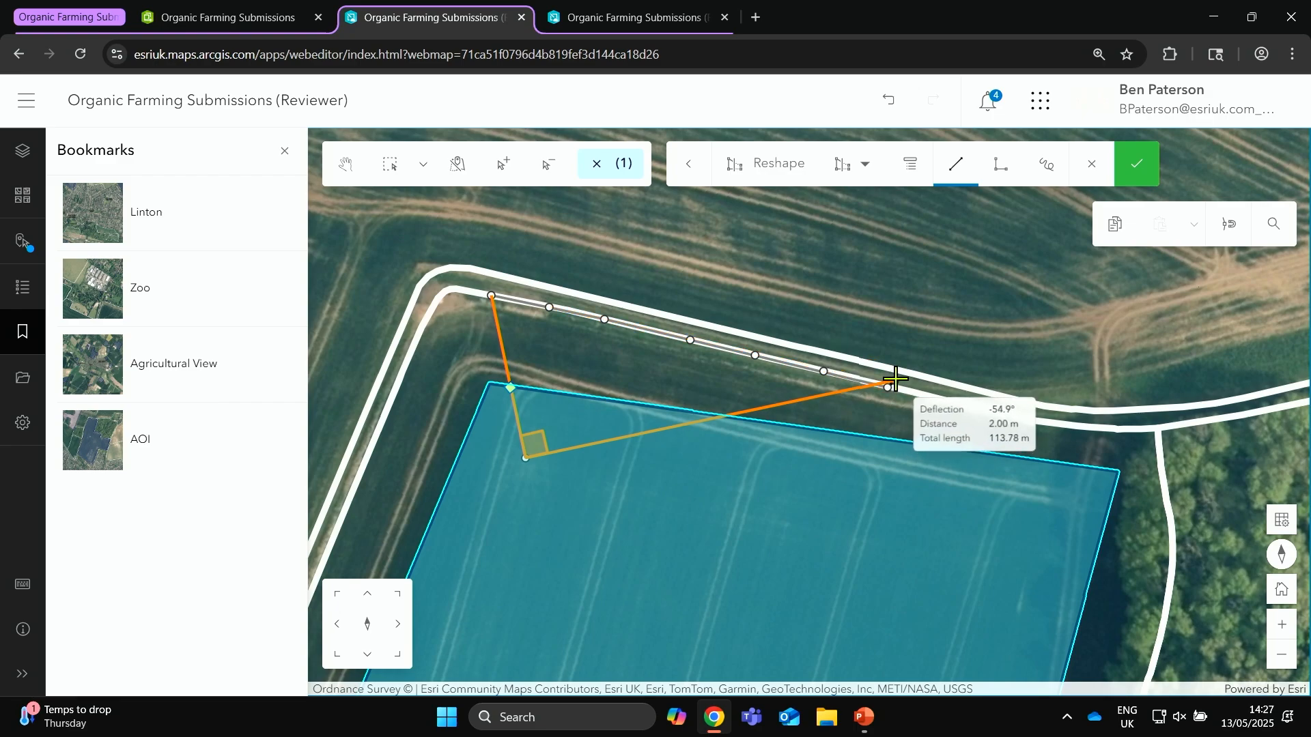
pyautogui.click(889, 440)
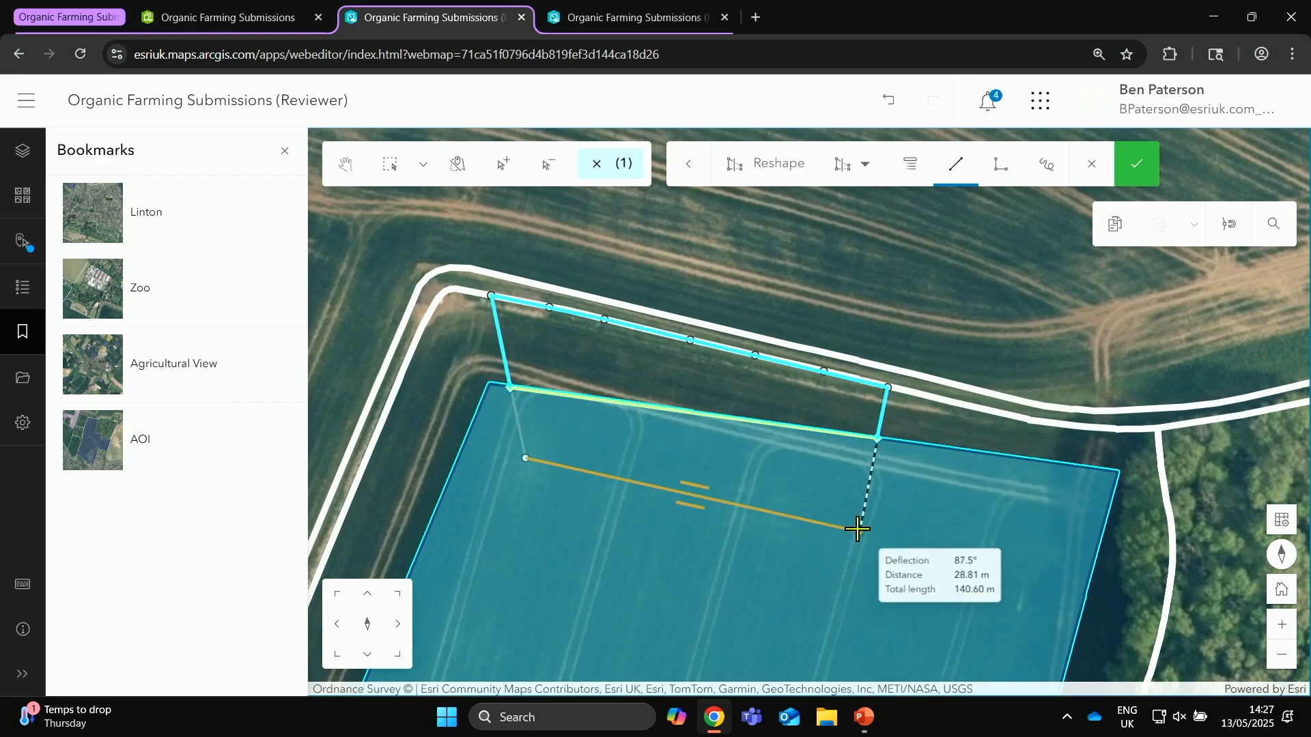
pyautogui.doubleClick(887, 526)
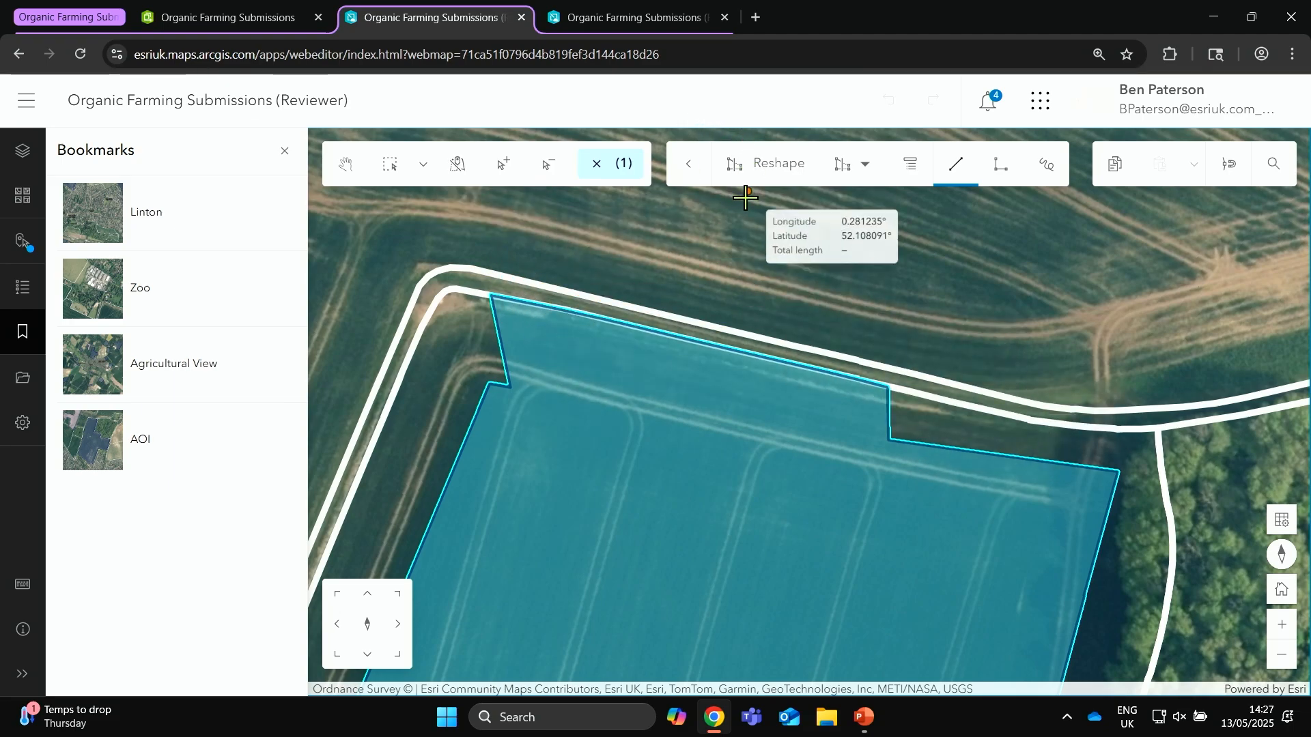
# Step: Return to the AOI bookmark, make OS MasterMap selectable, and select the MasterMap parcel enclosing the merged submission
pyautogui.click(151, 434)
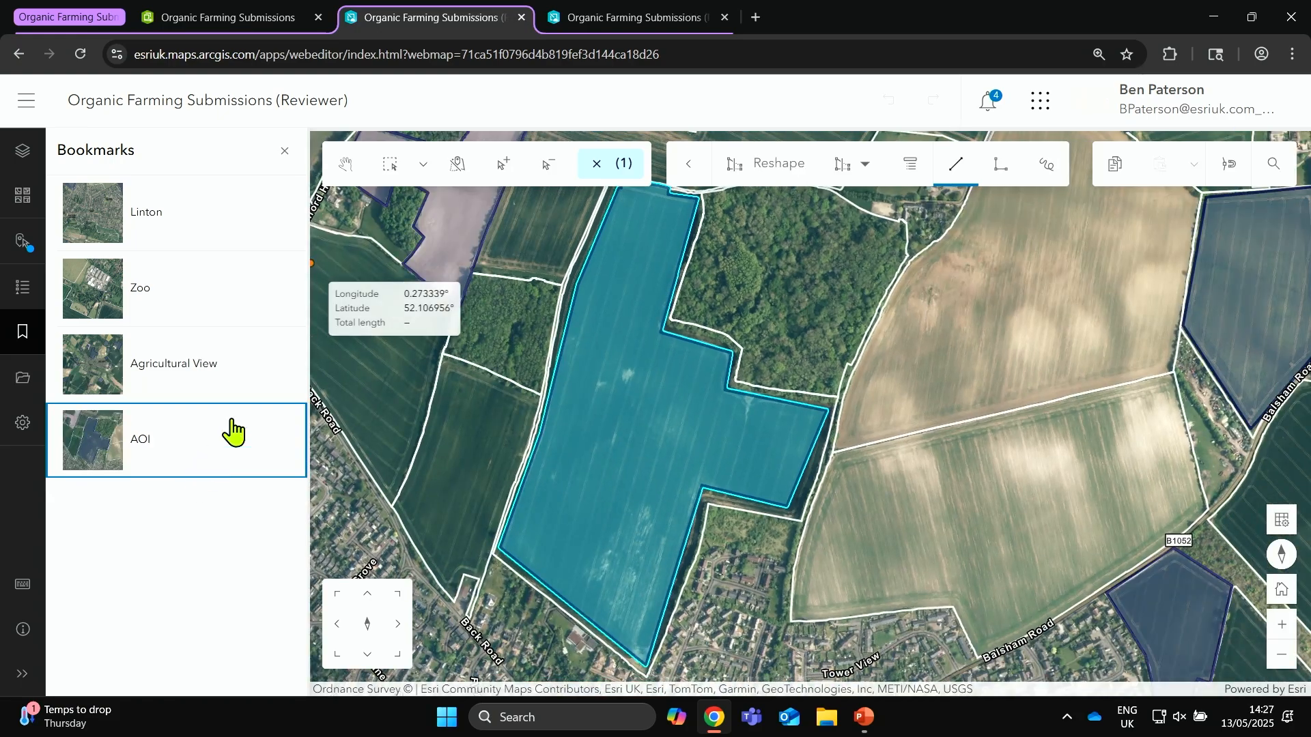
pyautogui.click(389, 165)
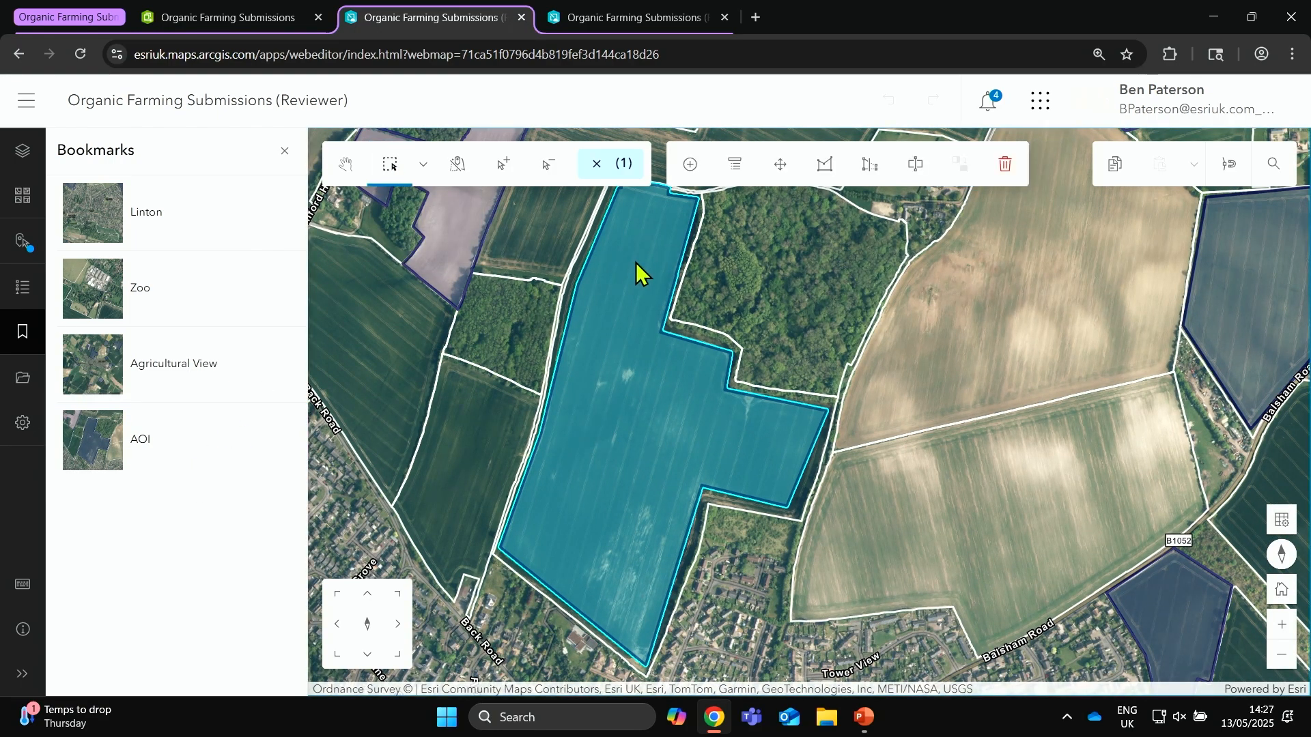
pyautogui.click(456, 179)
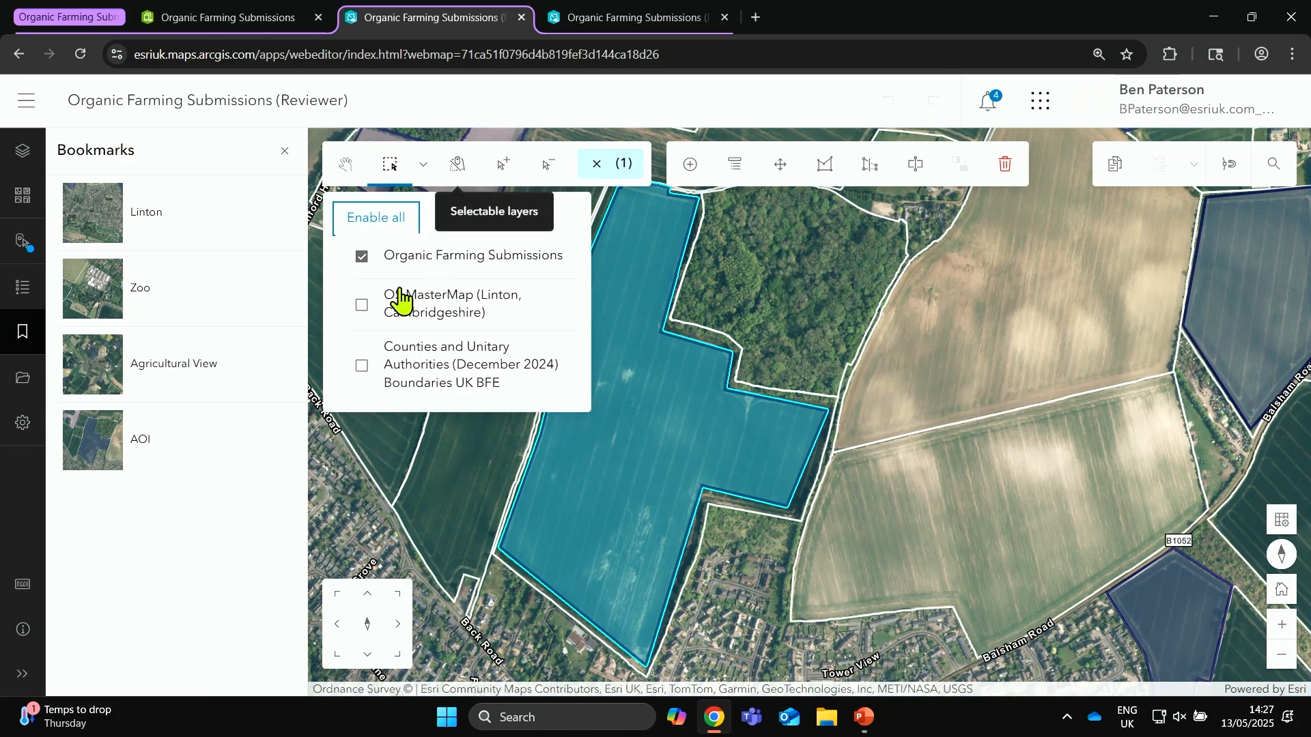
pyautogui.click(361, 307)
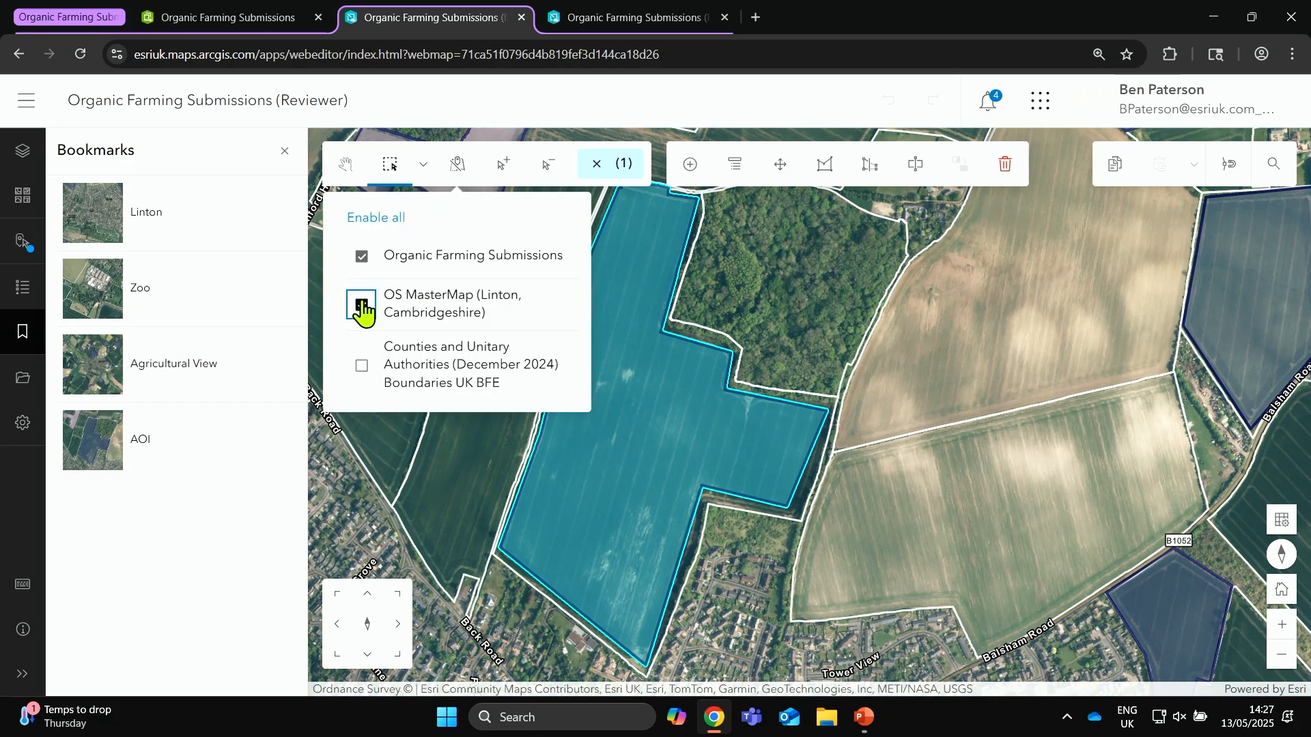
pyautogui.click(711, 336)
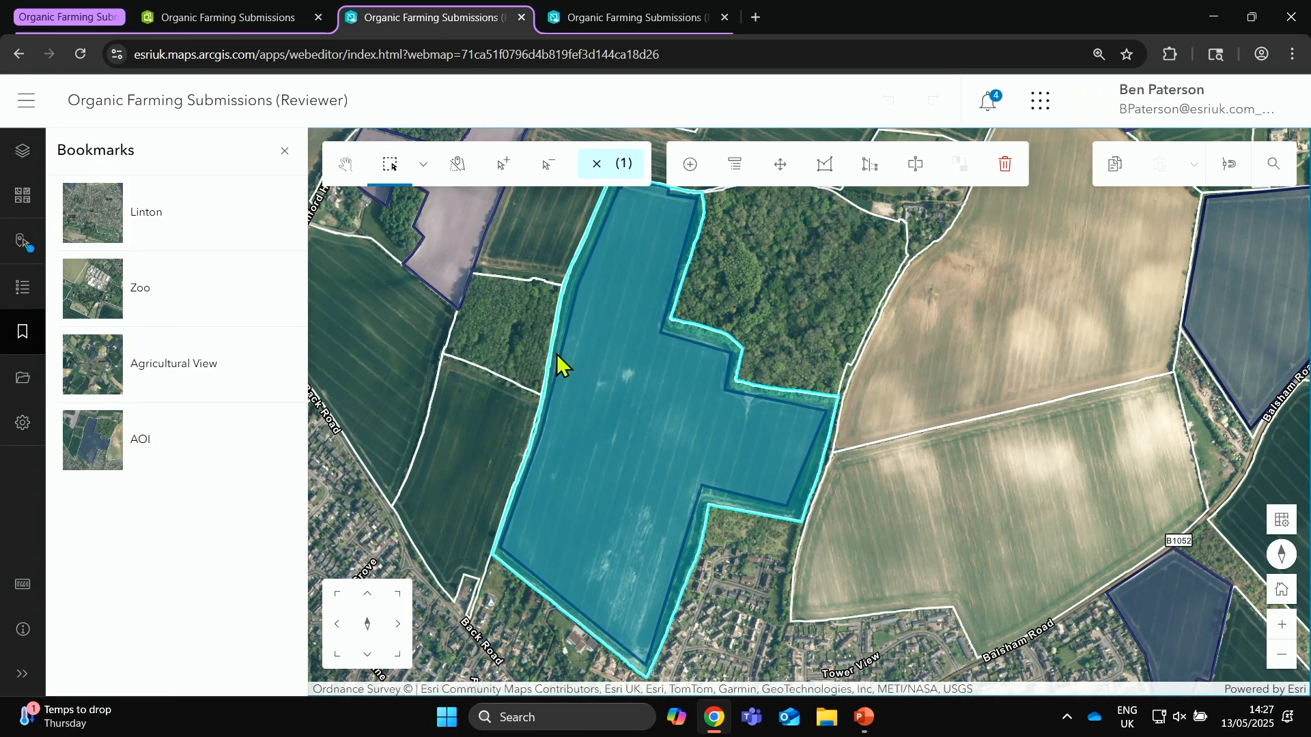
# Step: Copy the selected MasterMap parcel and paste it with its attributes as an Organic Farming Submissions feature
pyautogui.click(1107, 174)
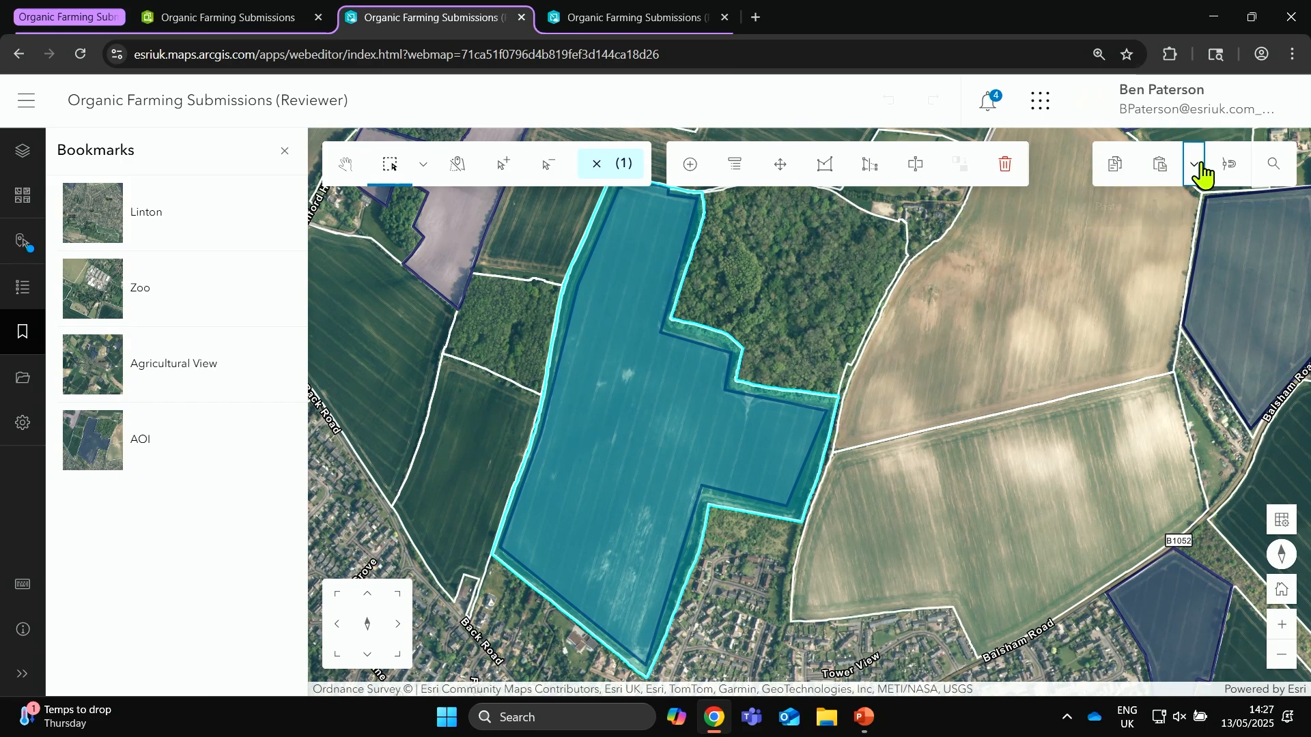
pyautogui.click(1203, 174)
pyautogui.click(1241, 216)
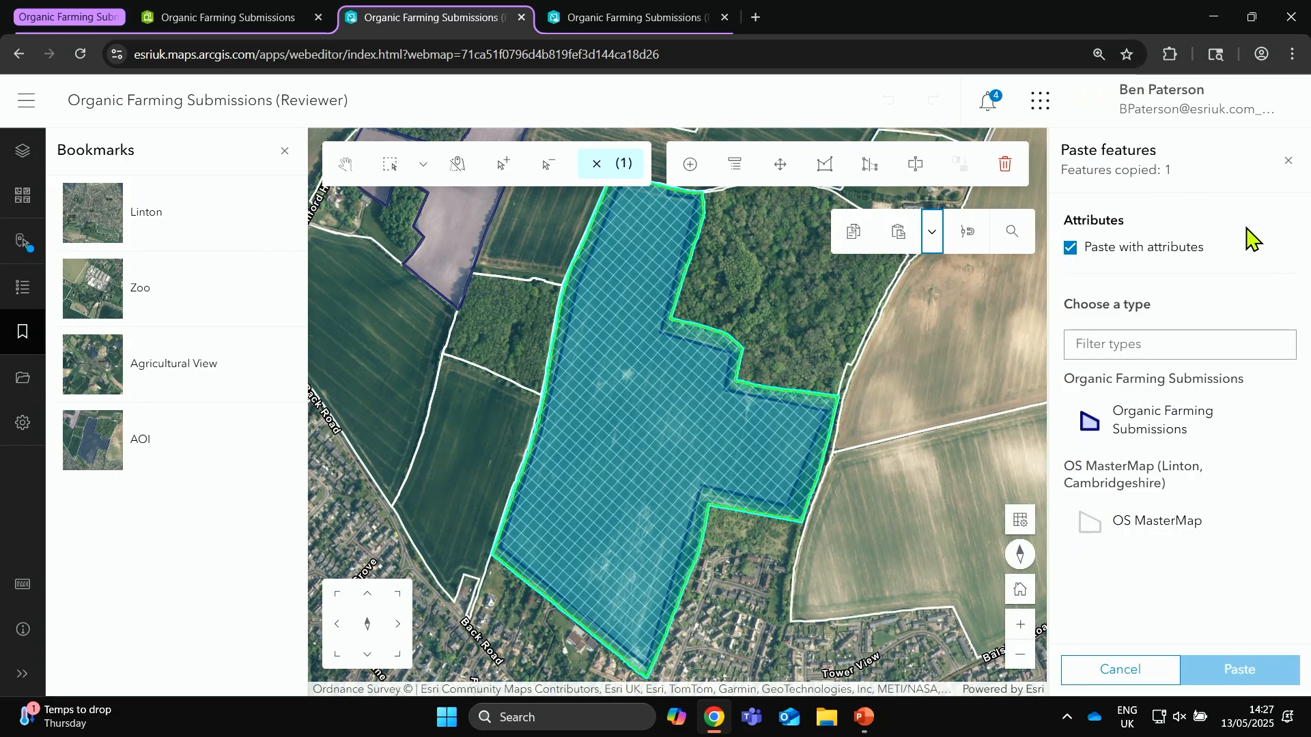
pyautogui.click(1244, 435)
pyautogui.click(1290, 683)
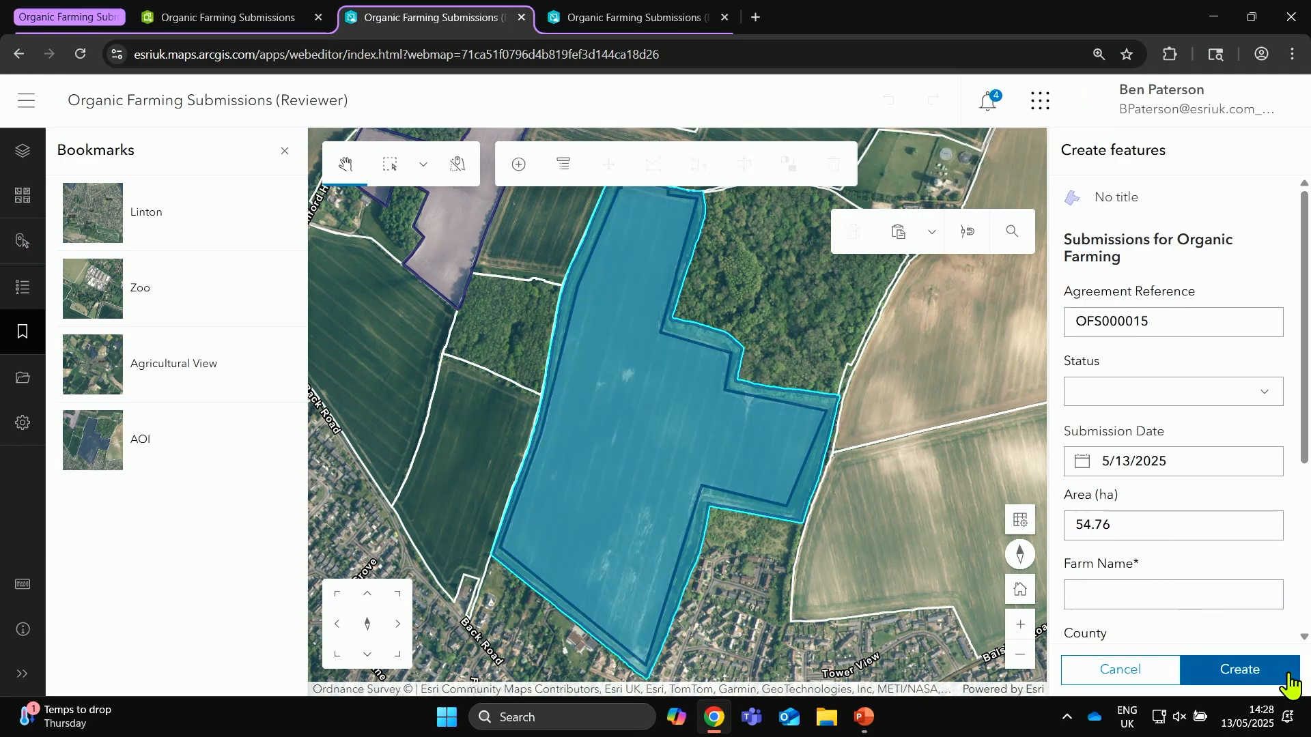
# Step: Set the pasted submission's status to Submitted and its farm name to Diddly Squat
pyautogui.click(1239, 396)
pyautogui.click(1214, 448)
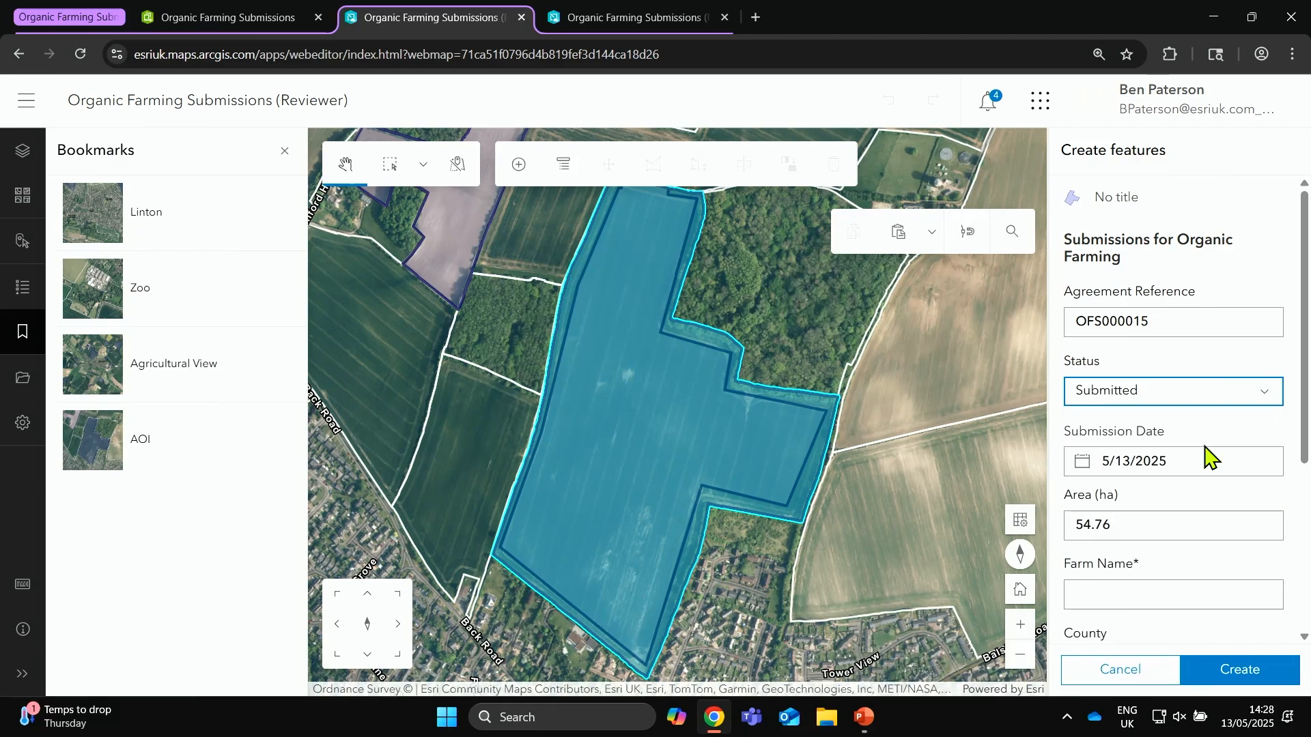
pyautogui.scroll(-3, 1212, 459)
pyautogui.click(1145, 344)
pyautogui.write('Di')
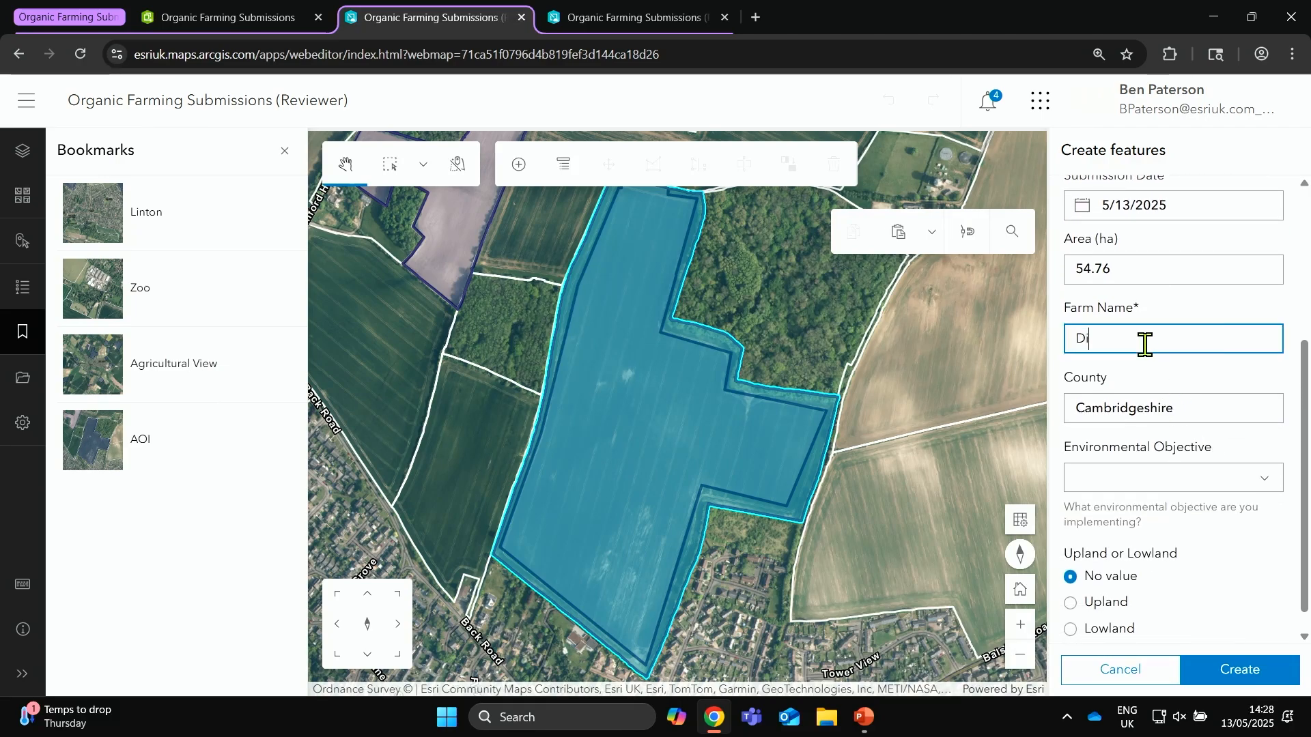
pyautogui.write('ddly Squat')
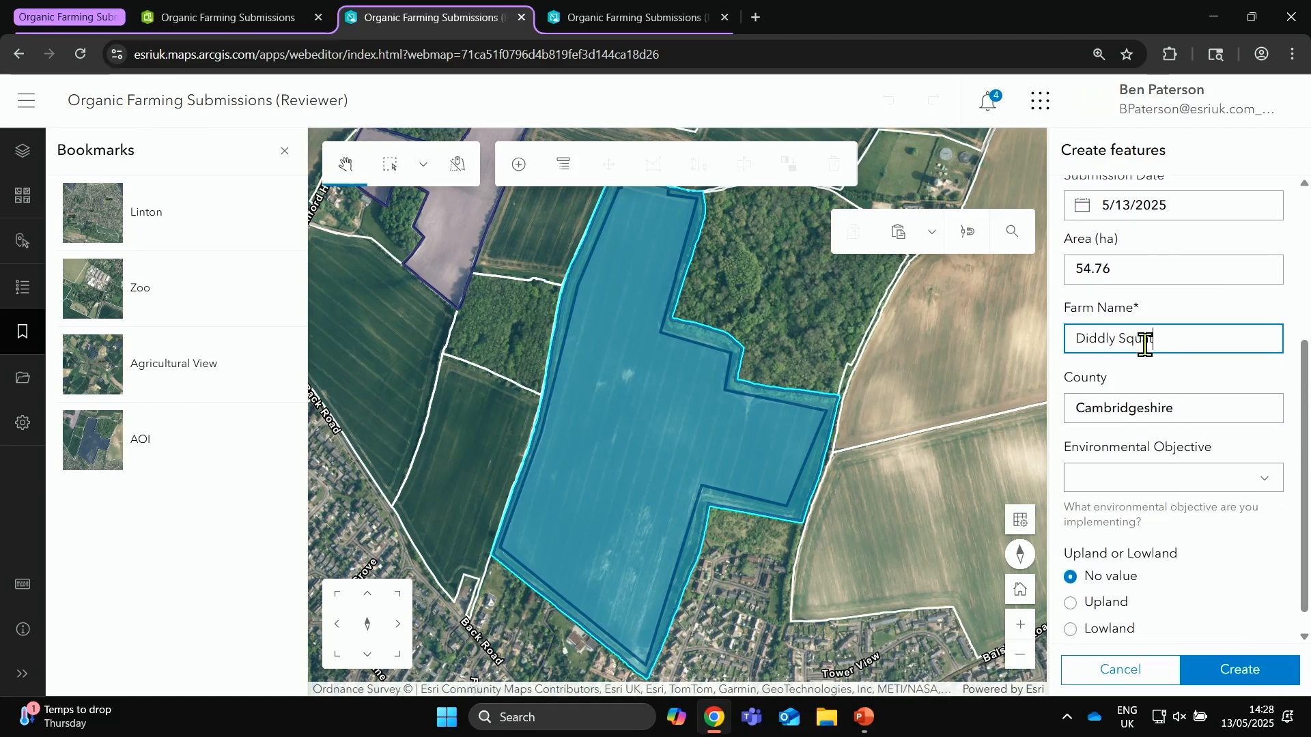
# Step: Set the environmental objective to managing the land for cleaner water and healthier soil, and classify the land as Lowland
pyautogui.click(1188, 478)
pyautogui.scroll(-3, 1170, 430)
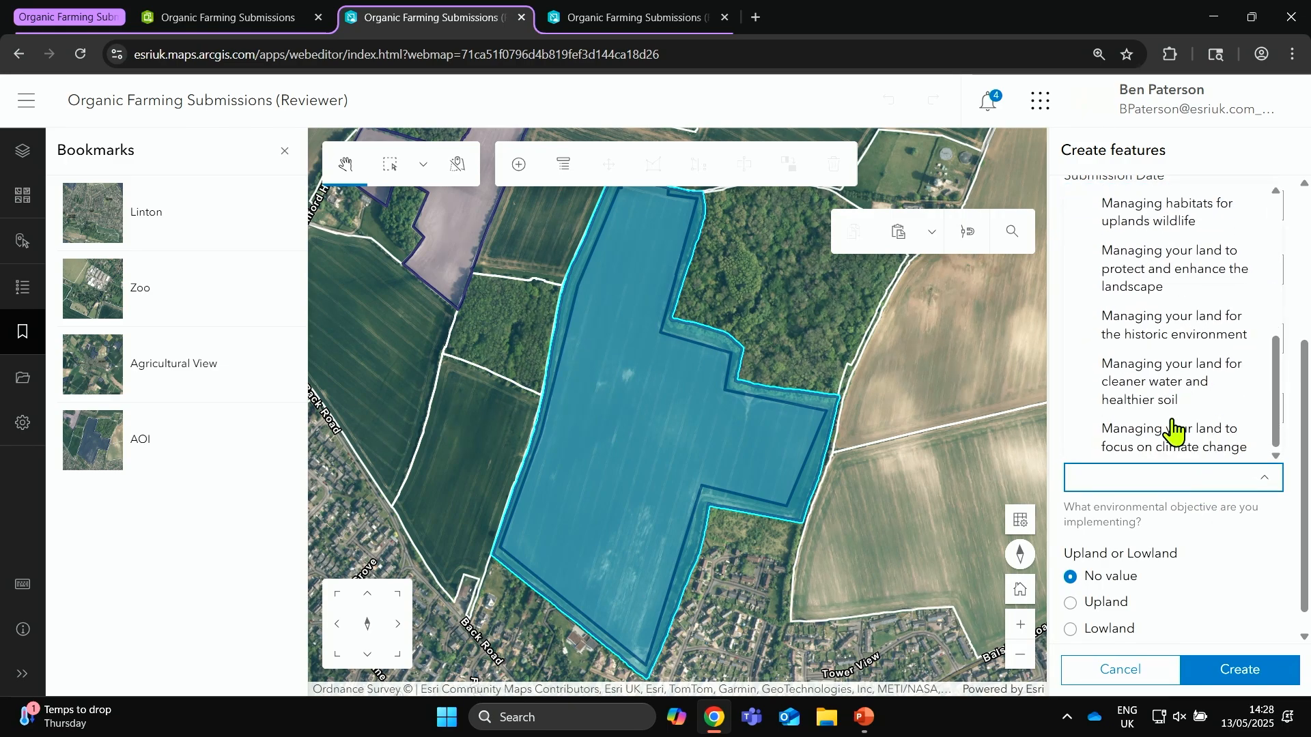
pyautogui.click(1174, 394)
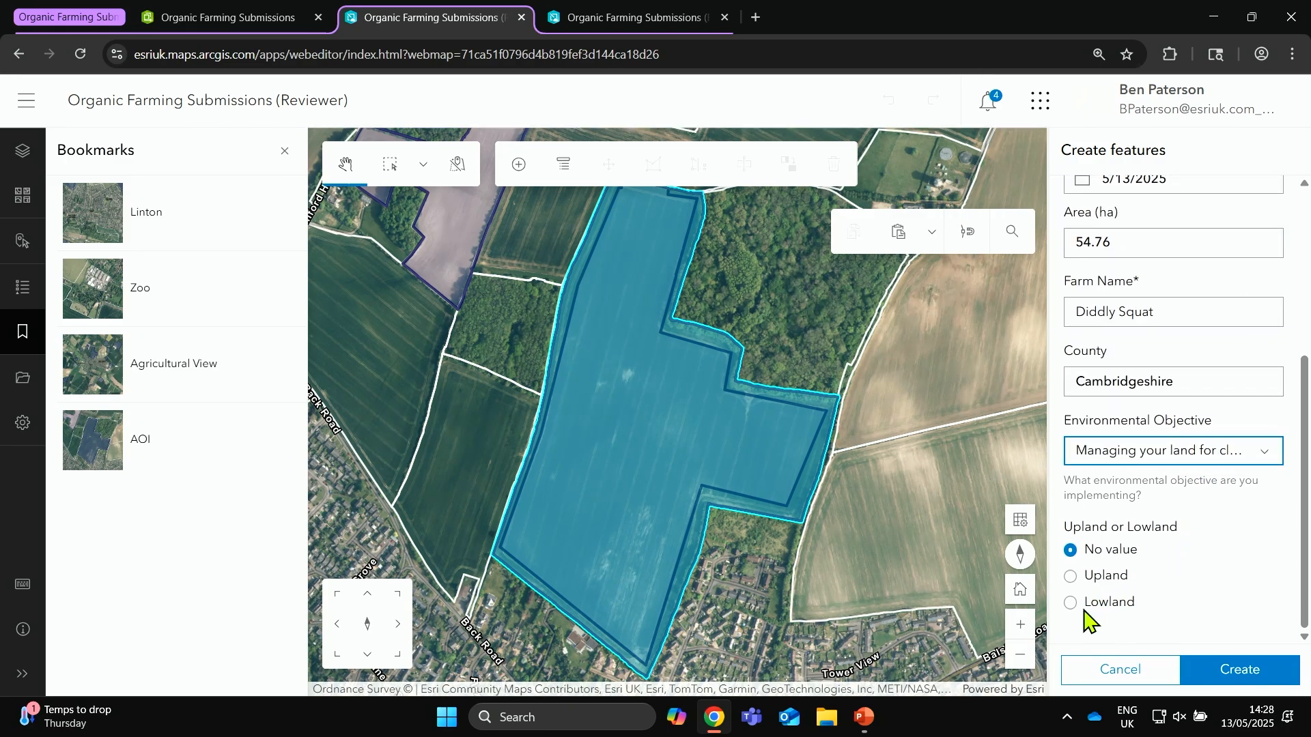
pyautogui.click(1084, 604)
# Step: Choose Undersown spring cereals, Hedgerow restoration and a water body protection option for the lowland fields, and create the submission
pyautogui.scroll(-3, 1215, 525)
pyautogui.click(1229, 461)
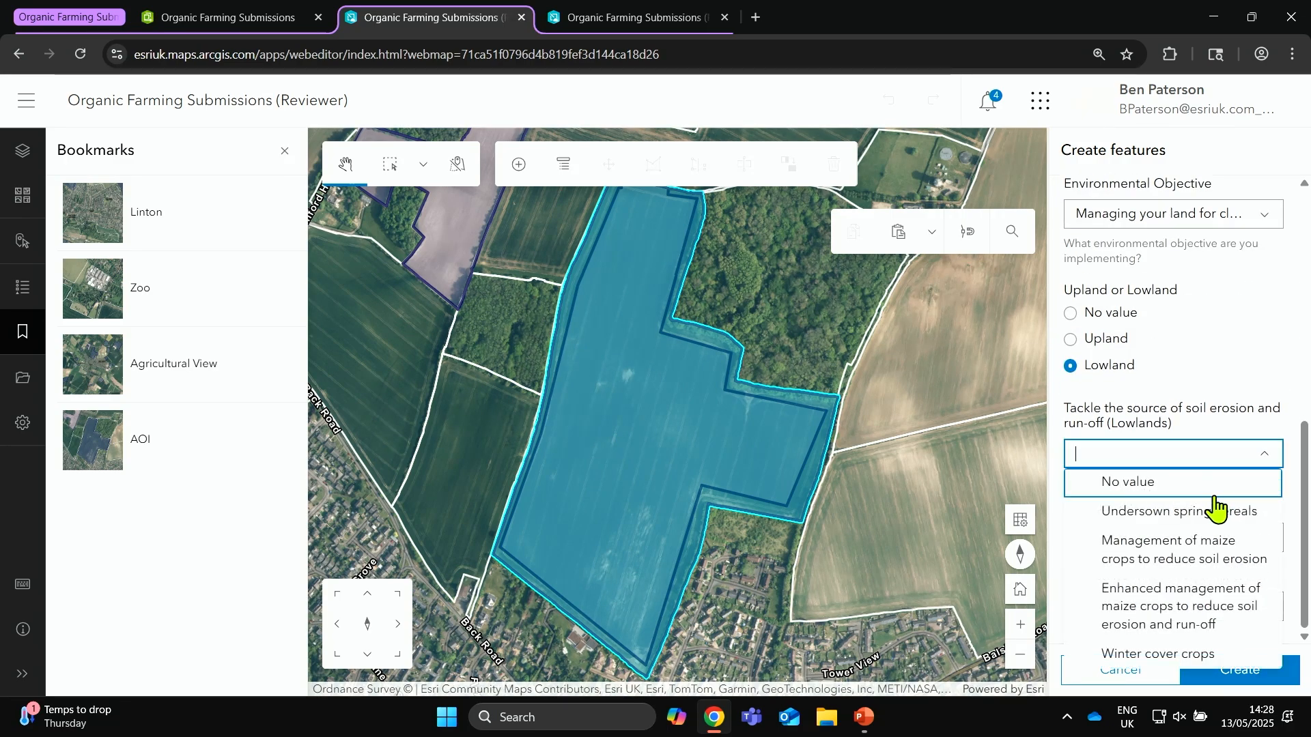
pyautogui.click(1164, 515)
pyautogui.click(1198, 542)
pyautogui.click(1126, 286)
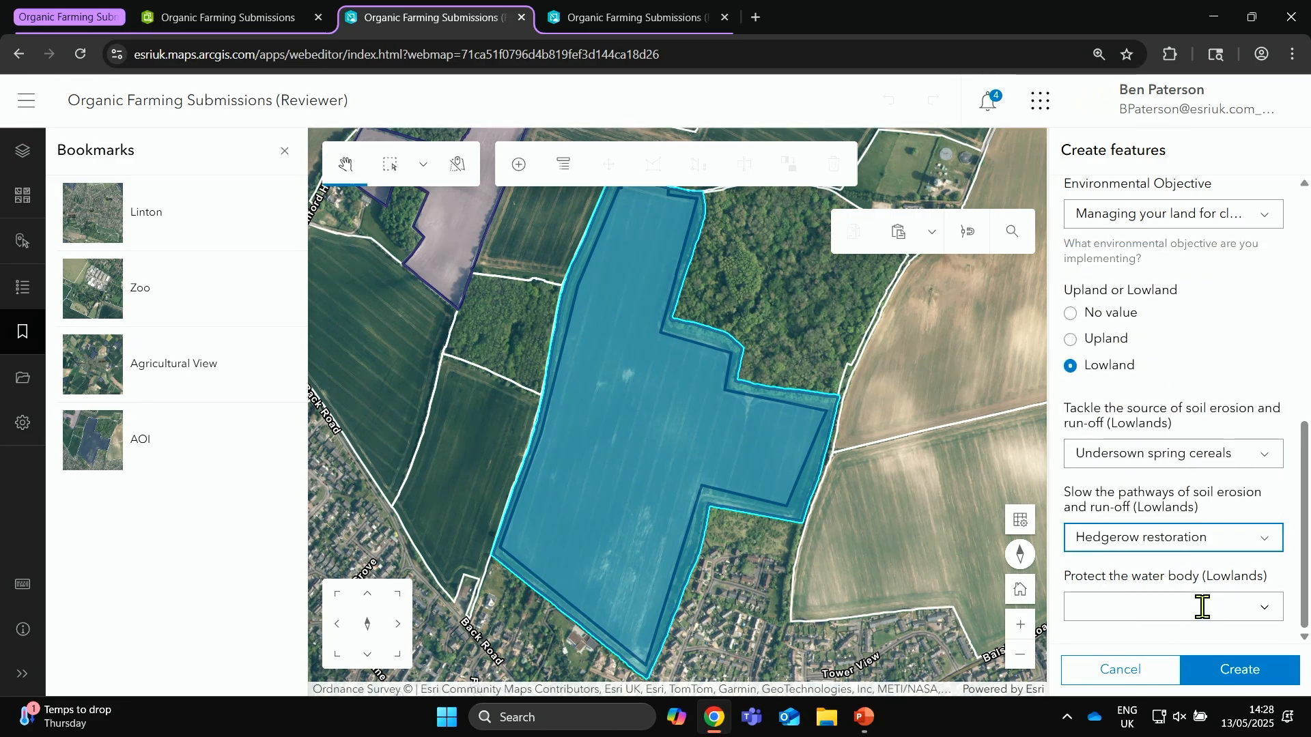
pyautogui.click(1199, 607)
pyautogui.click(1159, 384)
pyautogui.click(1240, 670)
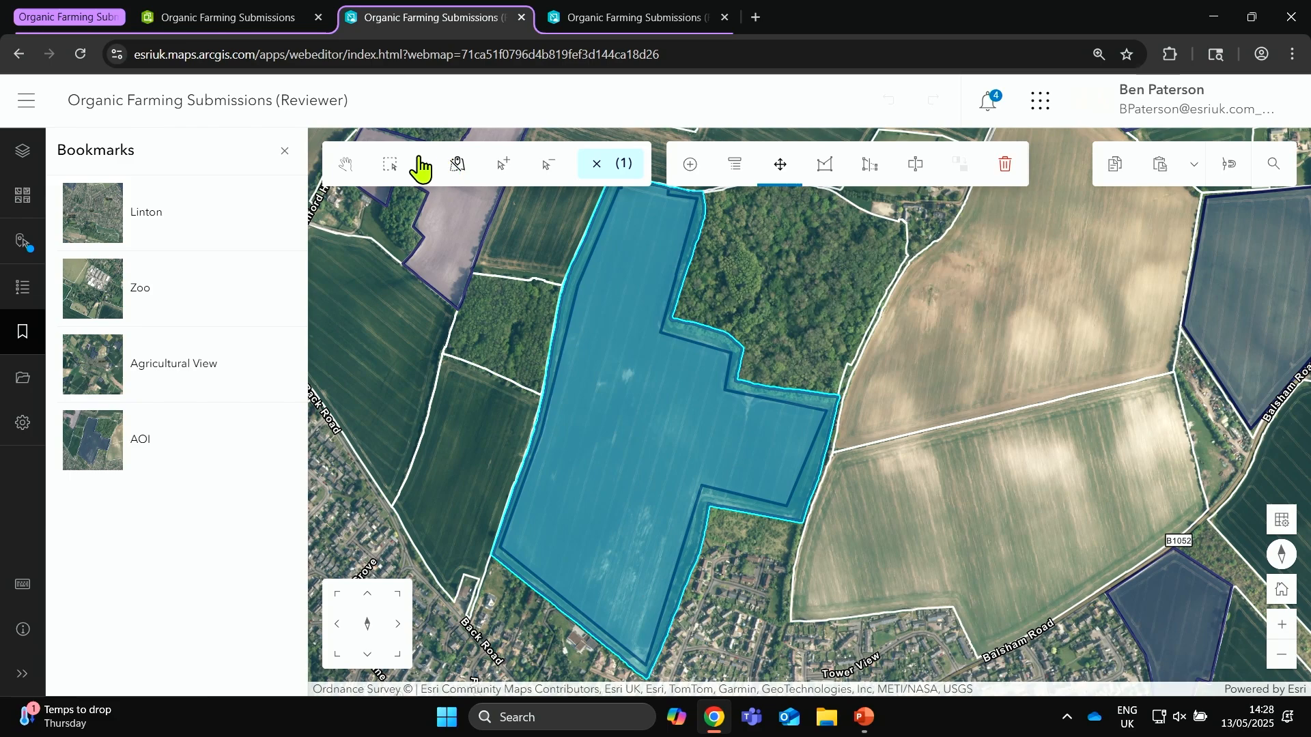
# Step: Select the overlapping features in the large field, and remove the OS MasterMap parcel from the selection
pyautogui.click(383, 164)
pyautogui.moveTo(624, 296); pyautogui.dragTo(632, 433)
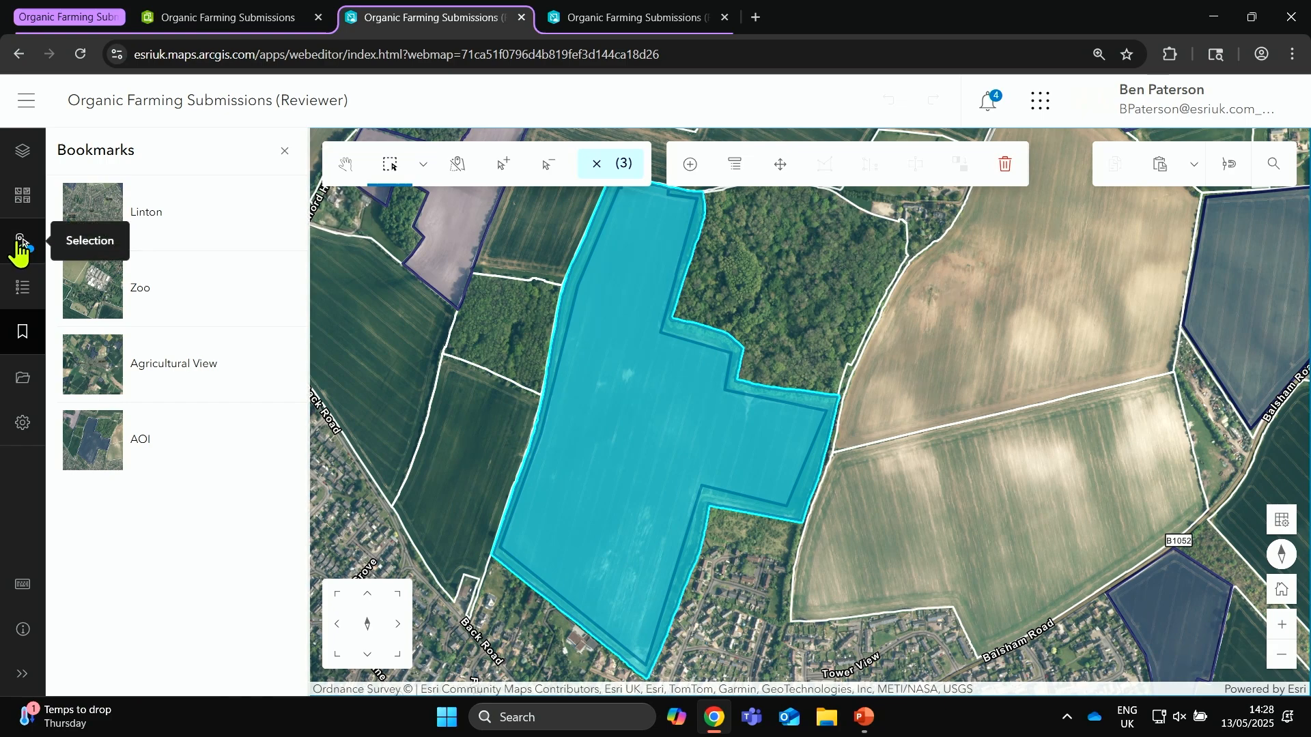
pyautogui.click(20, 242)
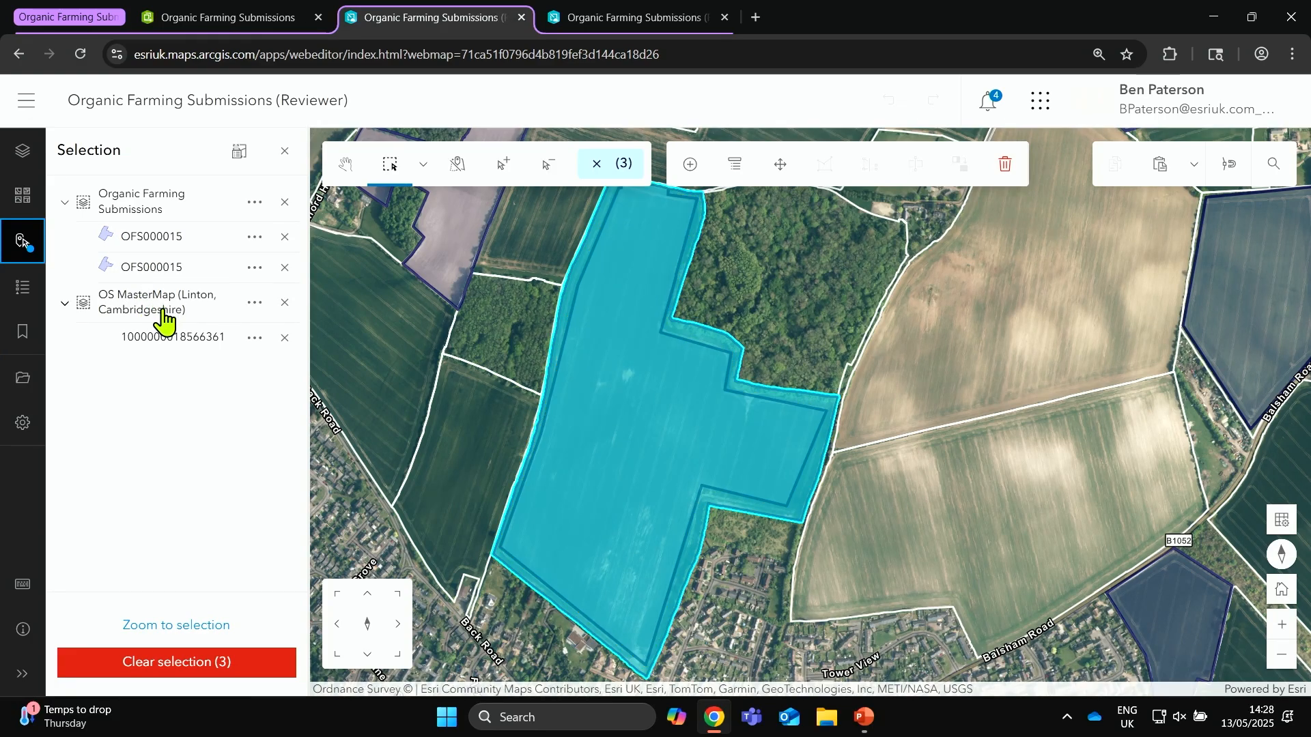
pyautogui.click(285, 303)
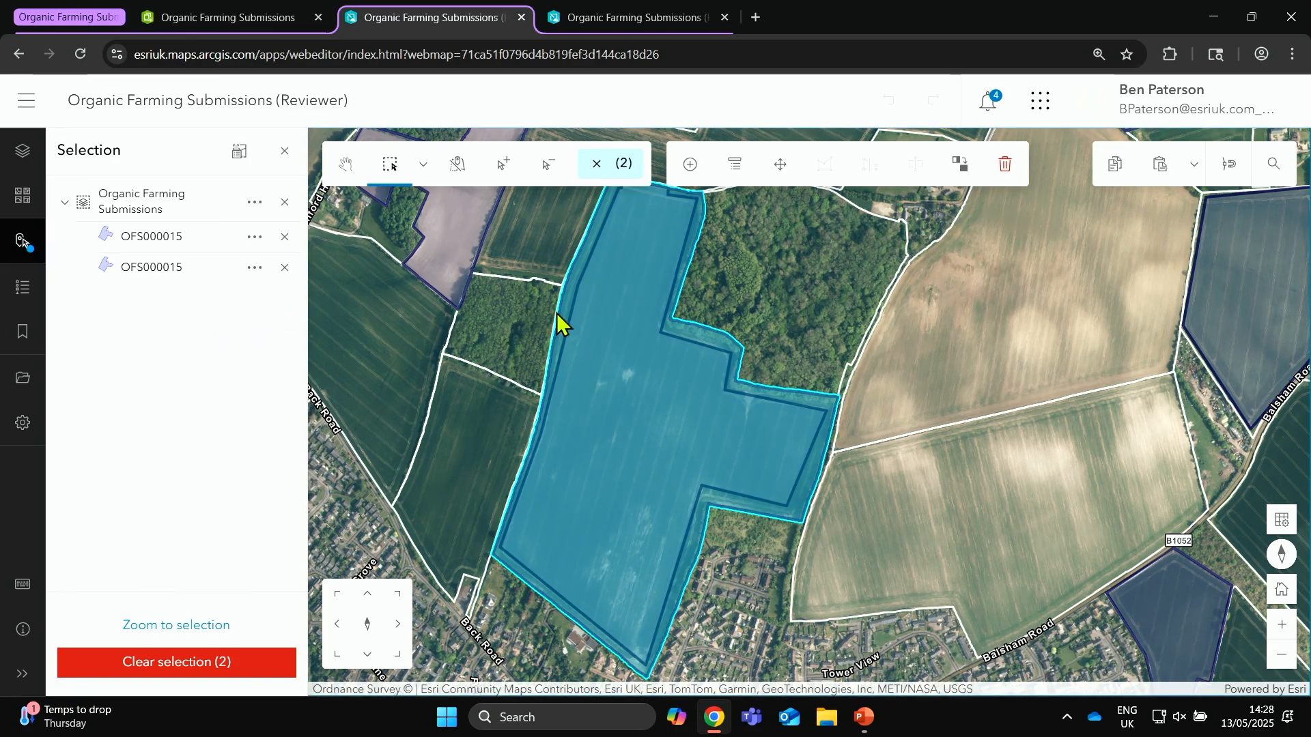
# Step: Merge the two overlapping OFS000015 submissions, preserving the first one in the list
pyautogui.click(963, 167)
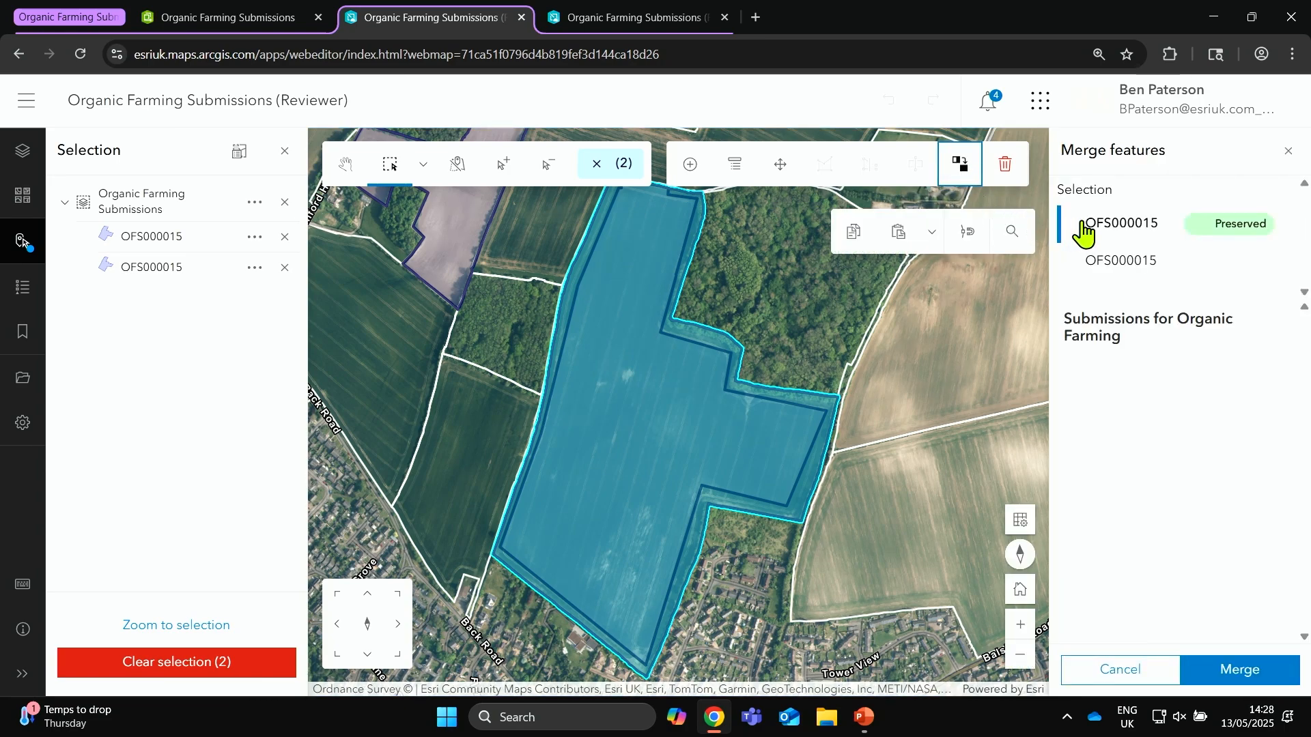
pyautogui.click(1146, 229)
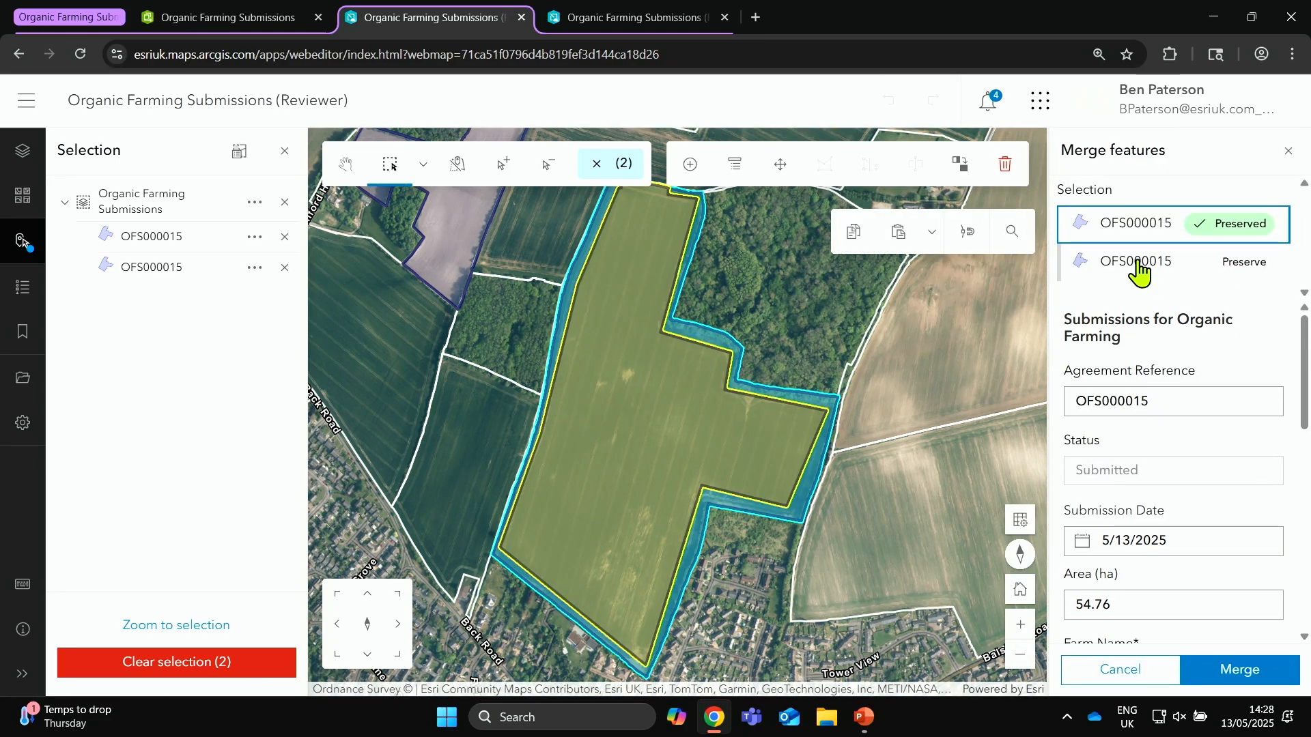
pyautogui.click(1272, 674)
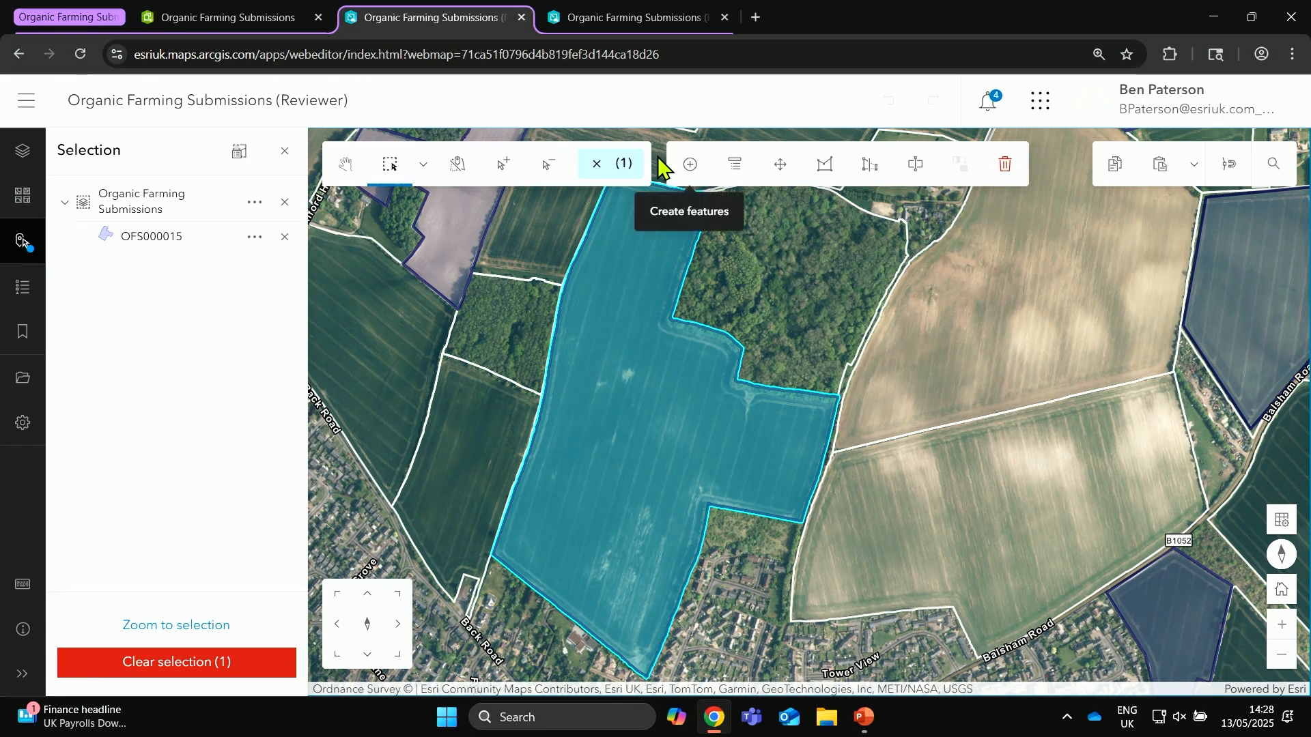
# Step: Go to the Agricultural View bookmark and make the OS MasterMap (Linton, Cambridgeshire) layer unselectable
pyautogui.click(32, 347)
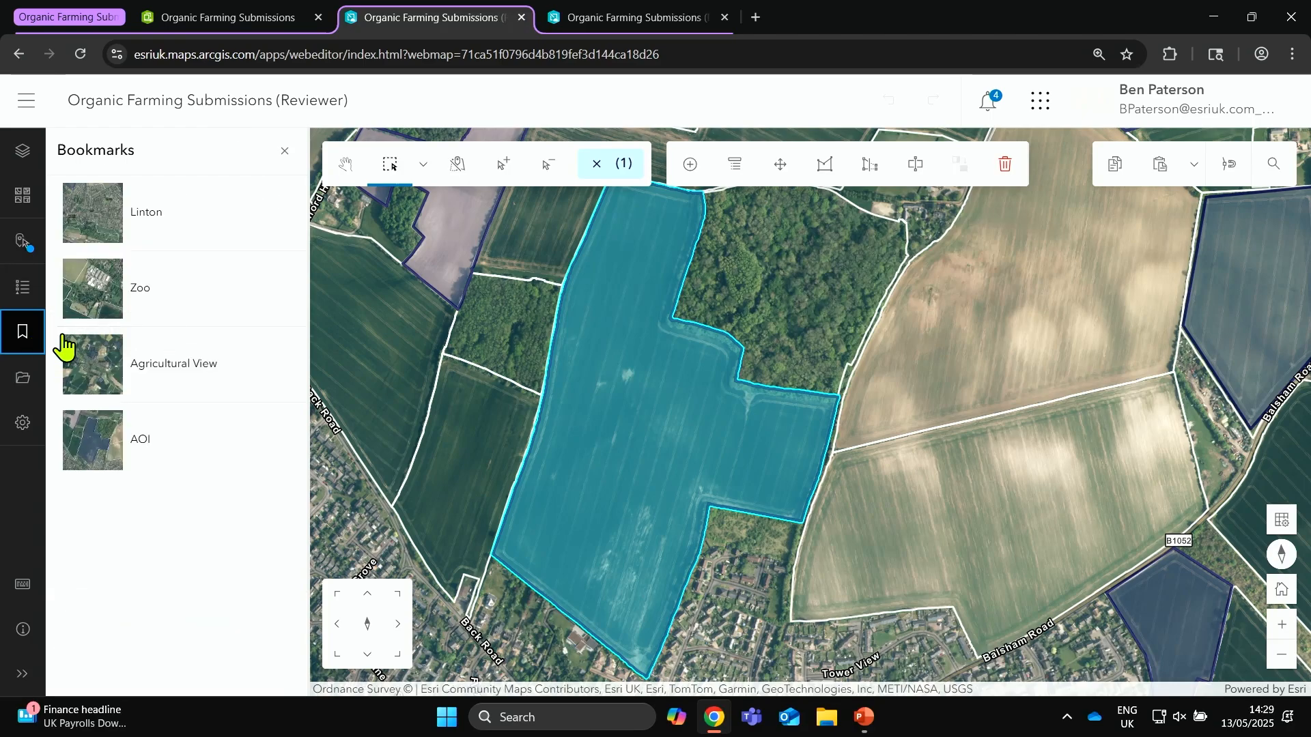
pyautogui.click(182, 458)
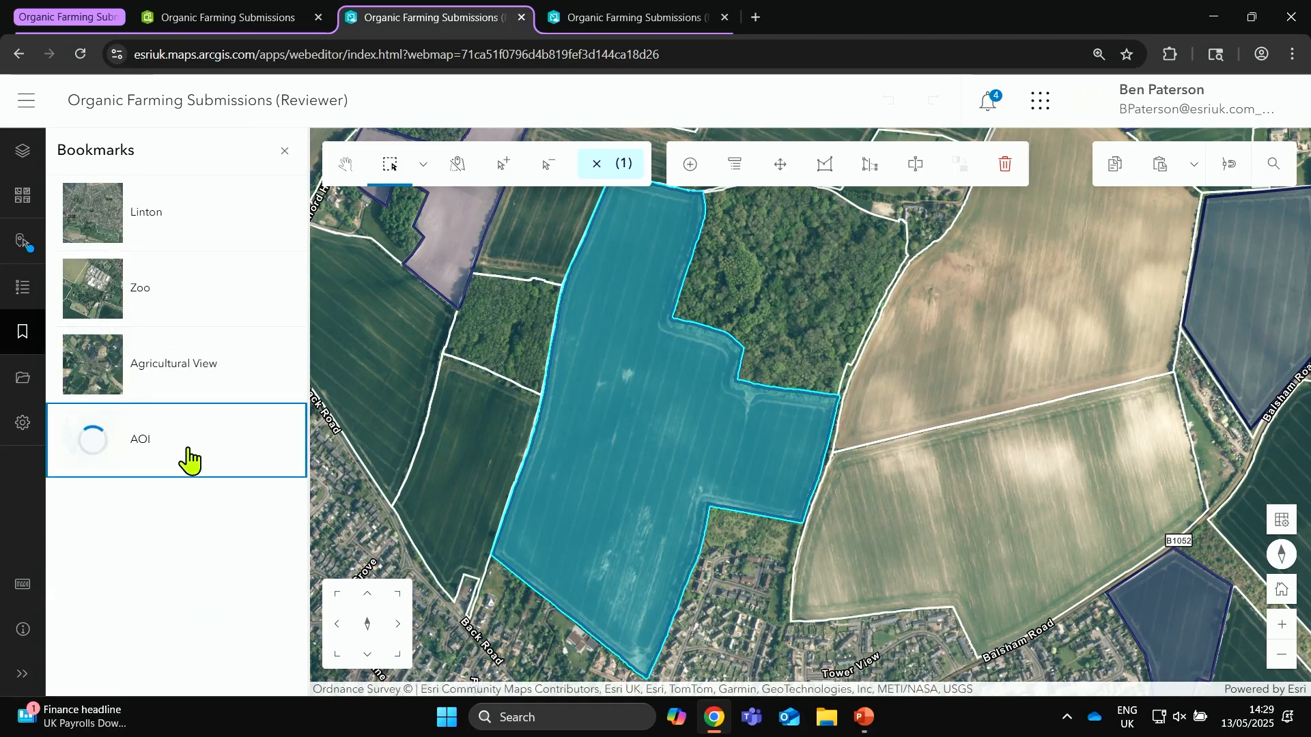
pyautogui.click(176, 386)
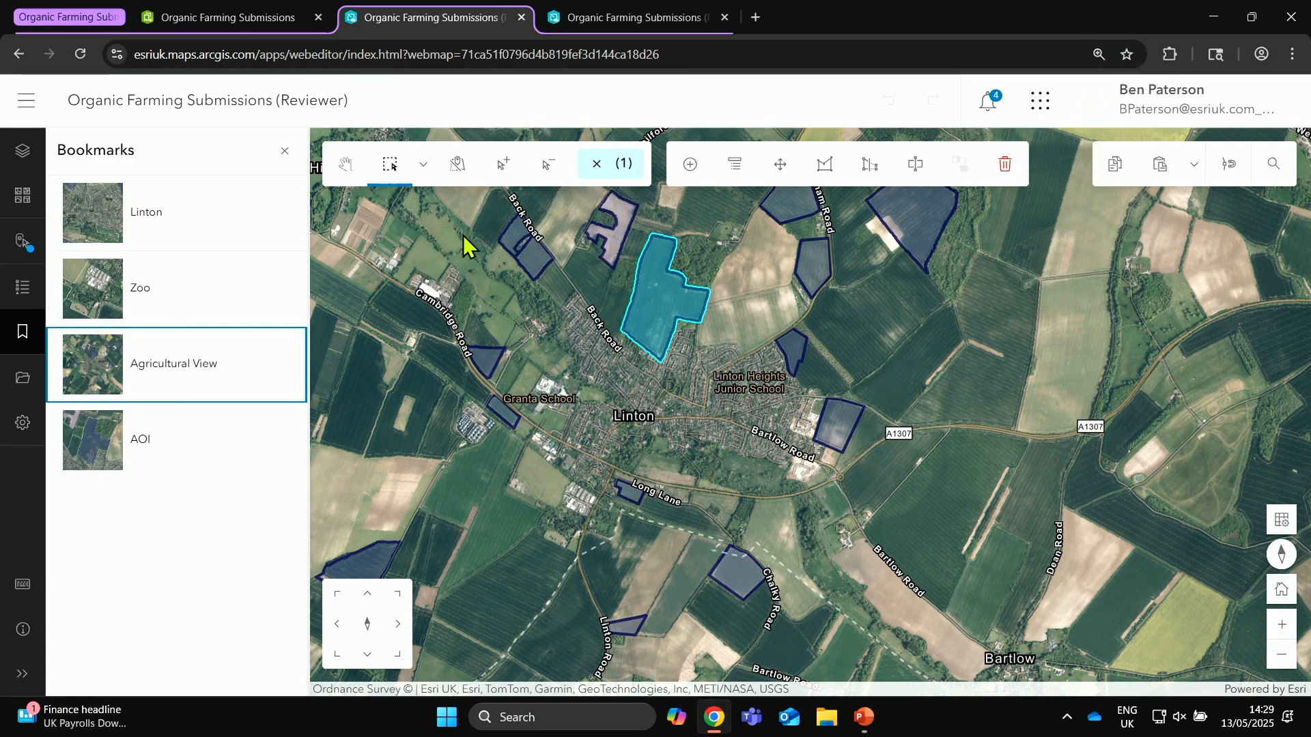
pyautogui.click(458, 164)
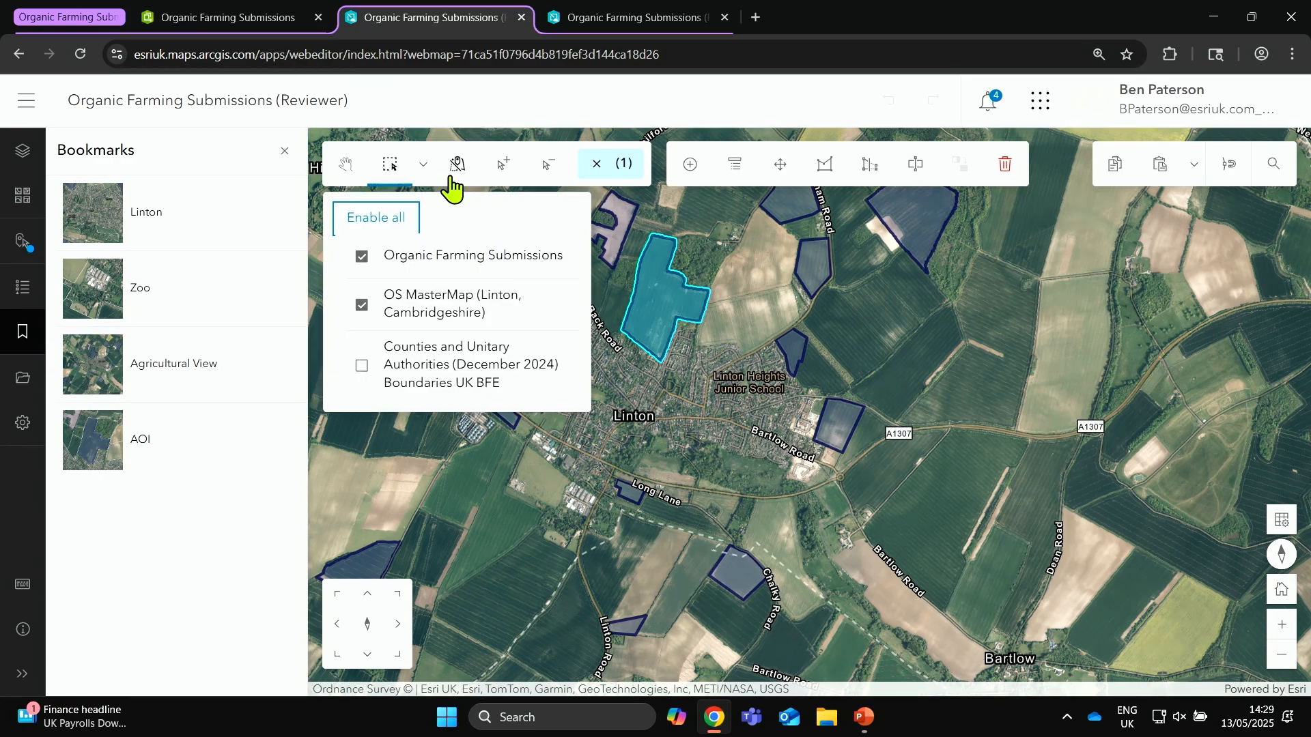
pyautogui.click(362, 305)
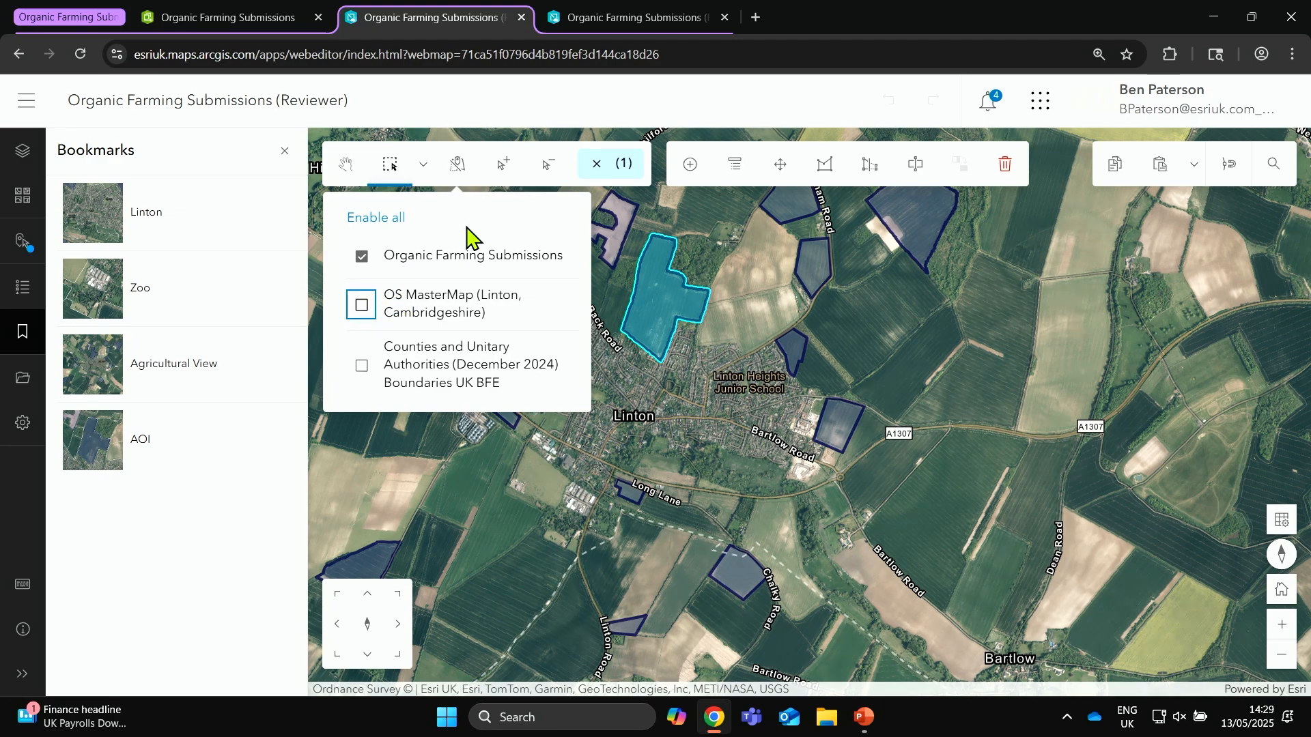
pyautogui.click(458, 167)
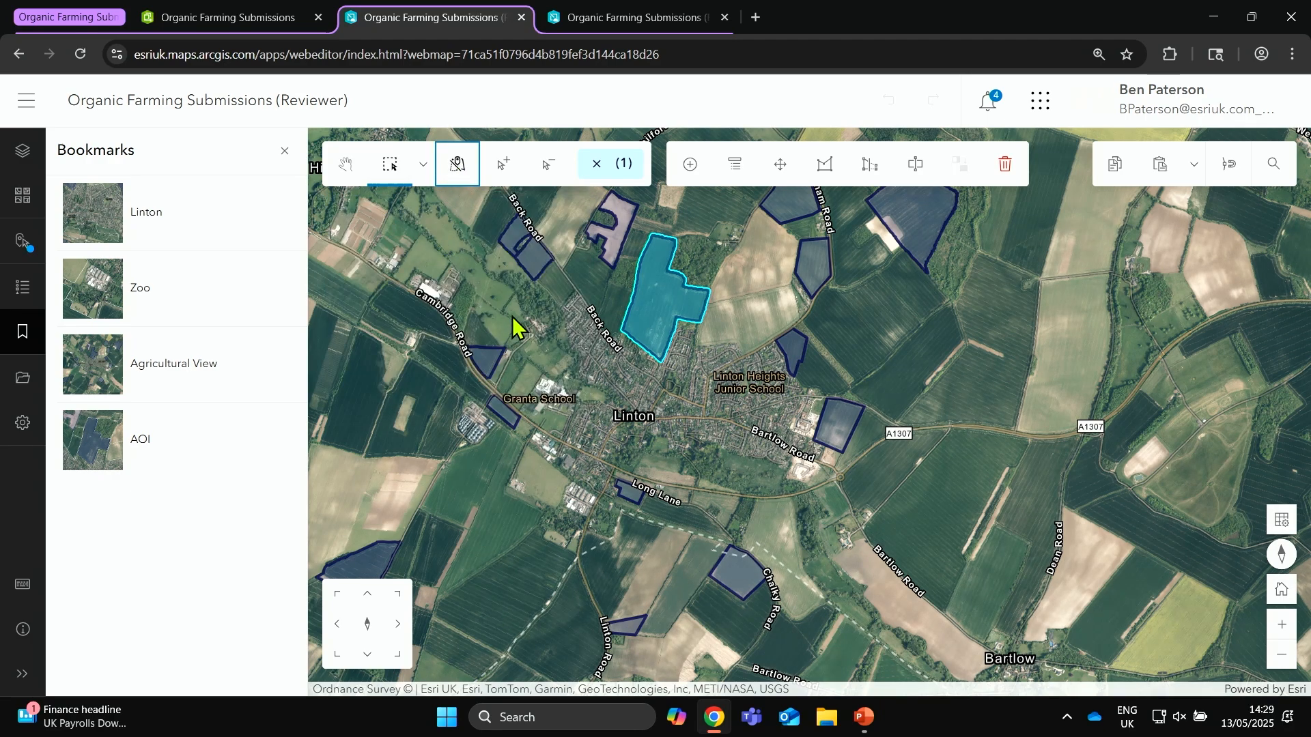
# Step: Select all submission polygons around Linton with a rectangle, set their status to Reviewed and save the change
pyautogui.click(392, 167)
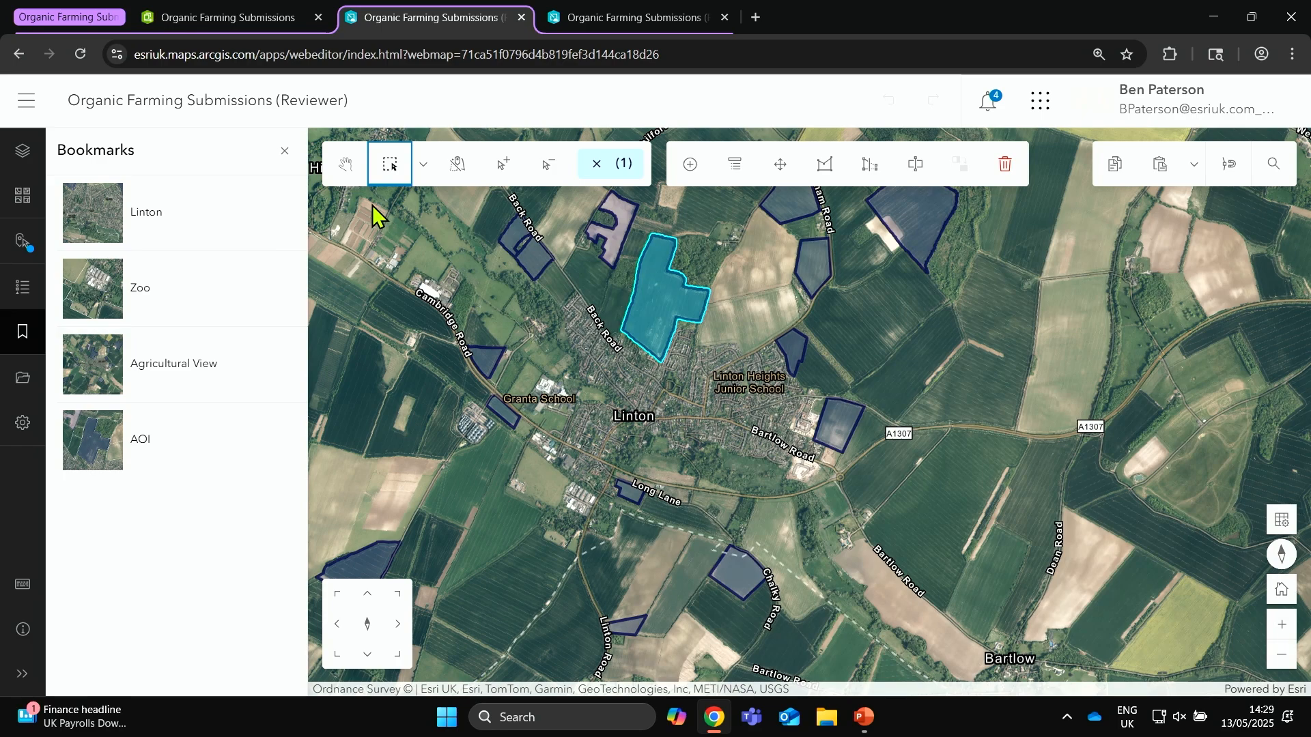
pyautogui.moveTo(374, 198); pyautogui.dragTo(1090, 666)
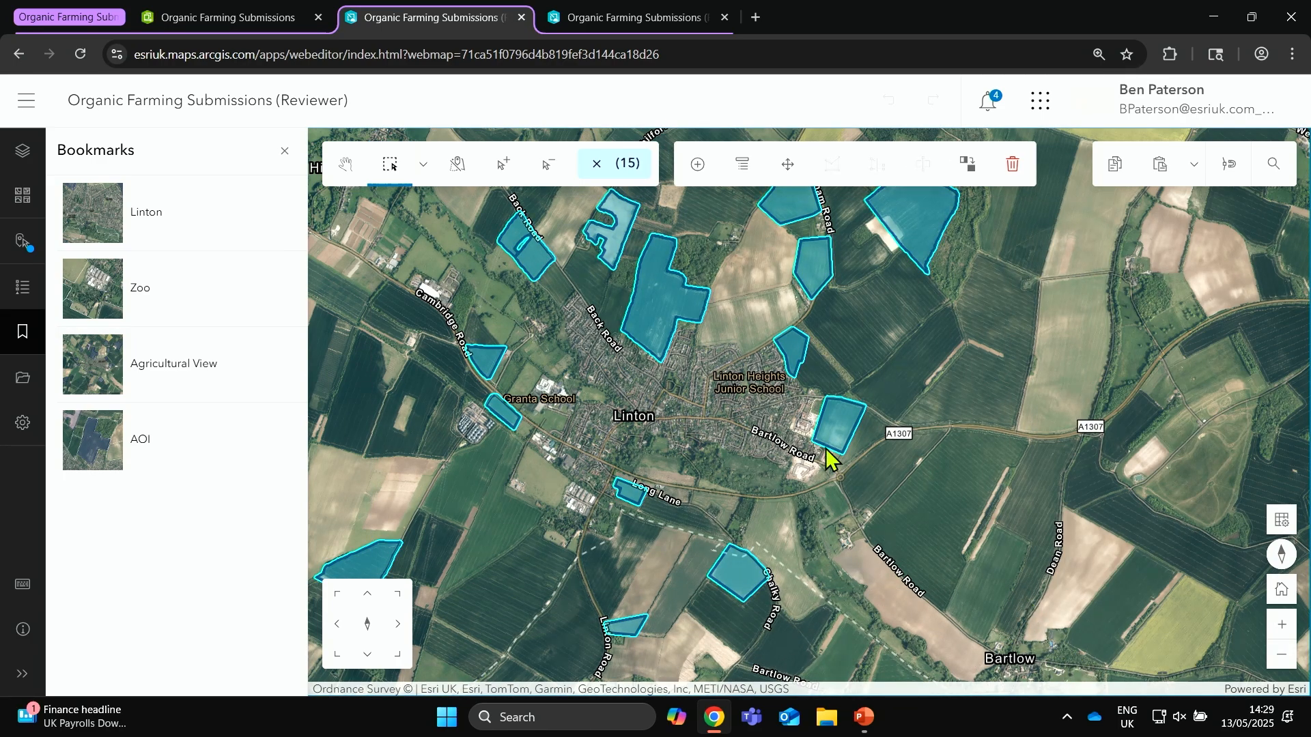
pyautogui.click(743, 167)
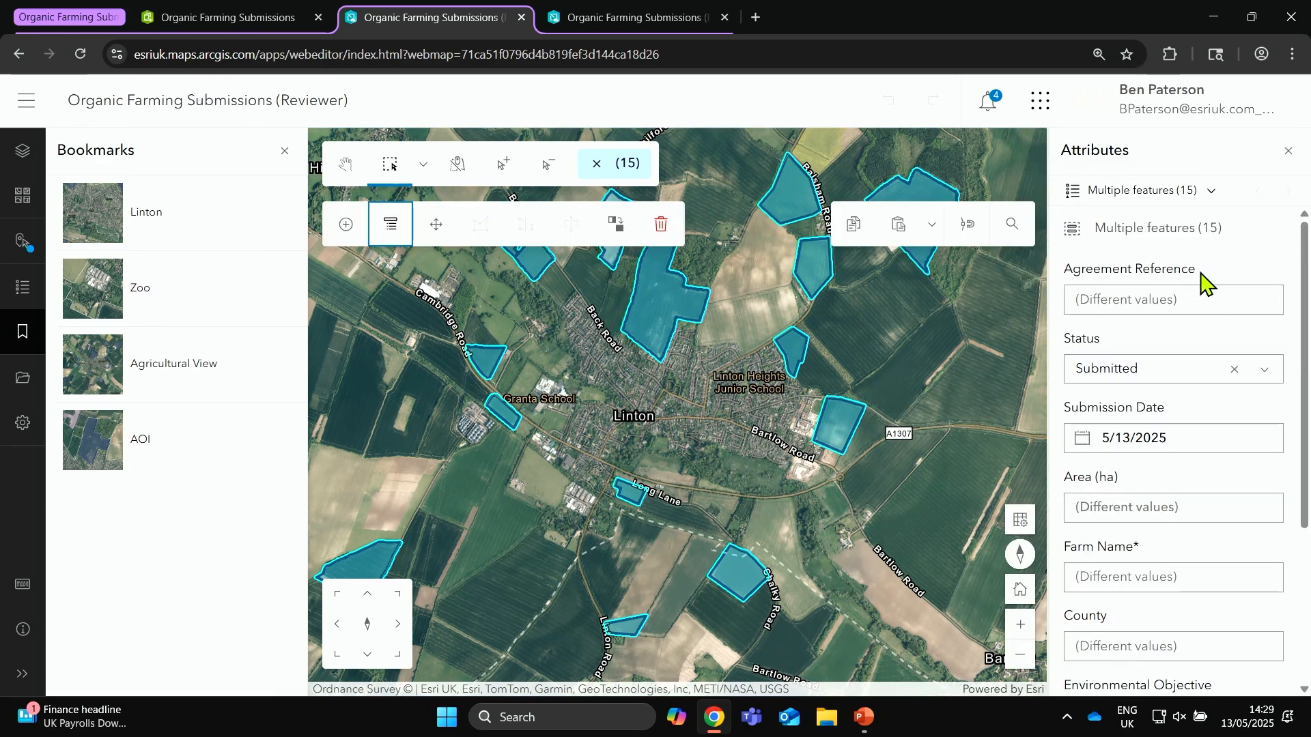
pyautogui.click(1176, 376)
pyautogui.click(1172, 457)
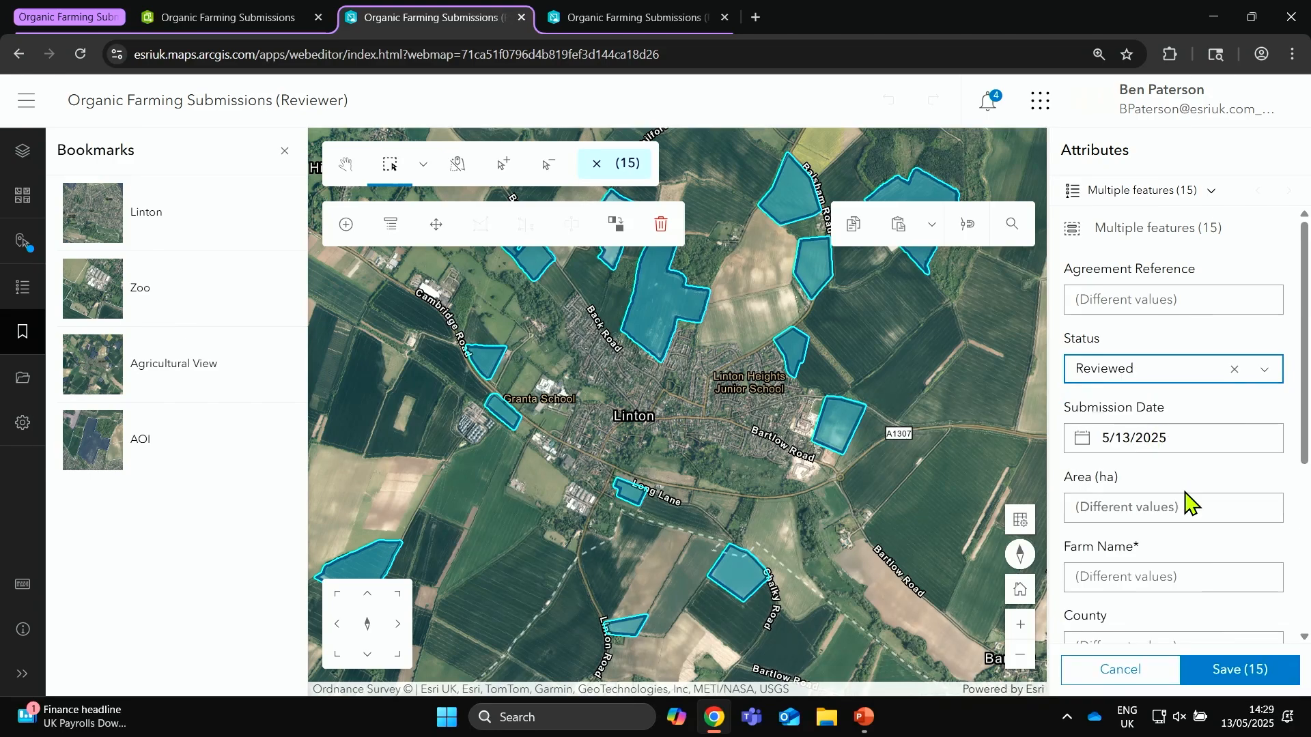
pyautogui.click(1255, 675)
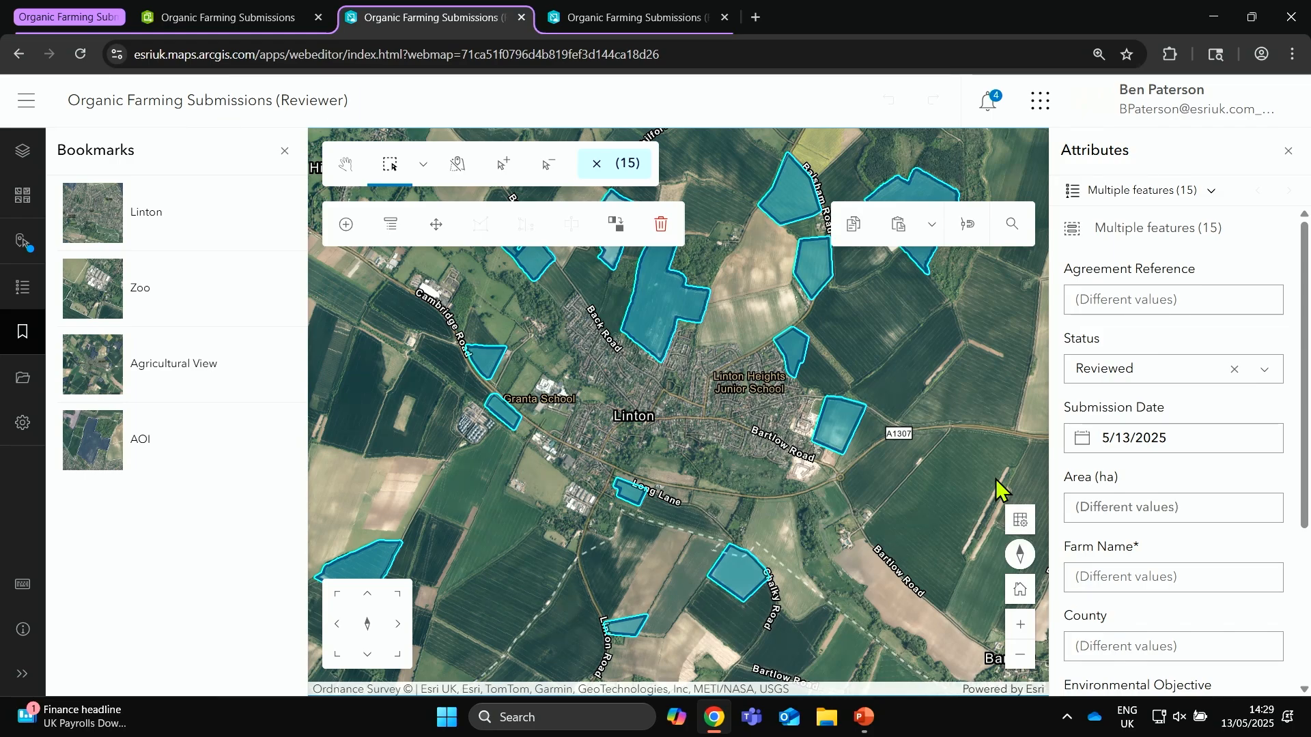
pyautogui.press('super+Tab')
pyautogui.click(643, 302)
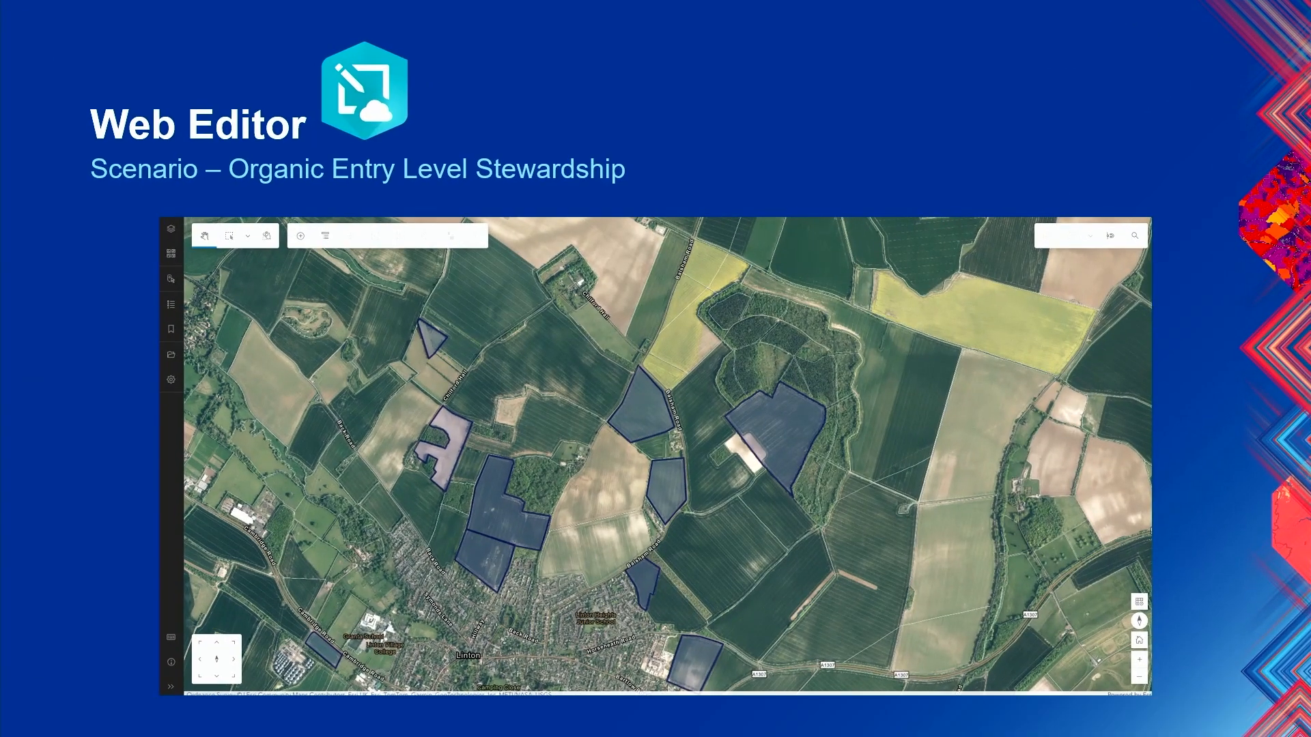
pyautogui.press('Right')
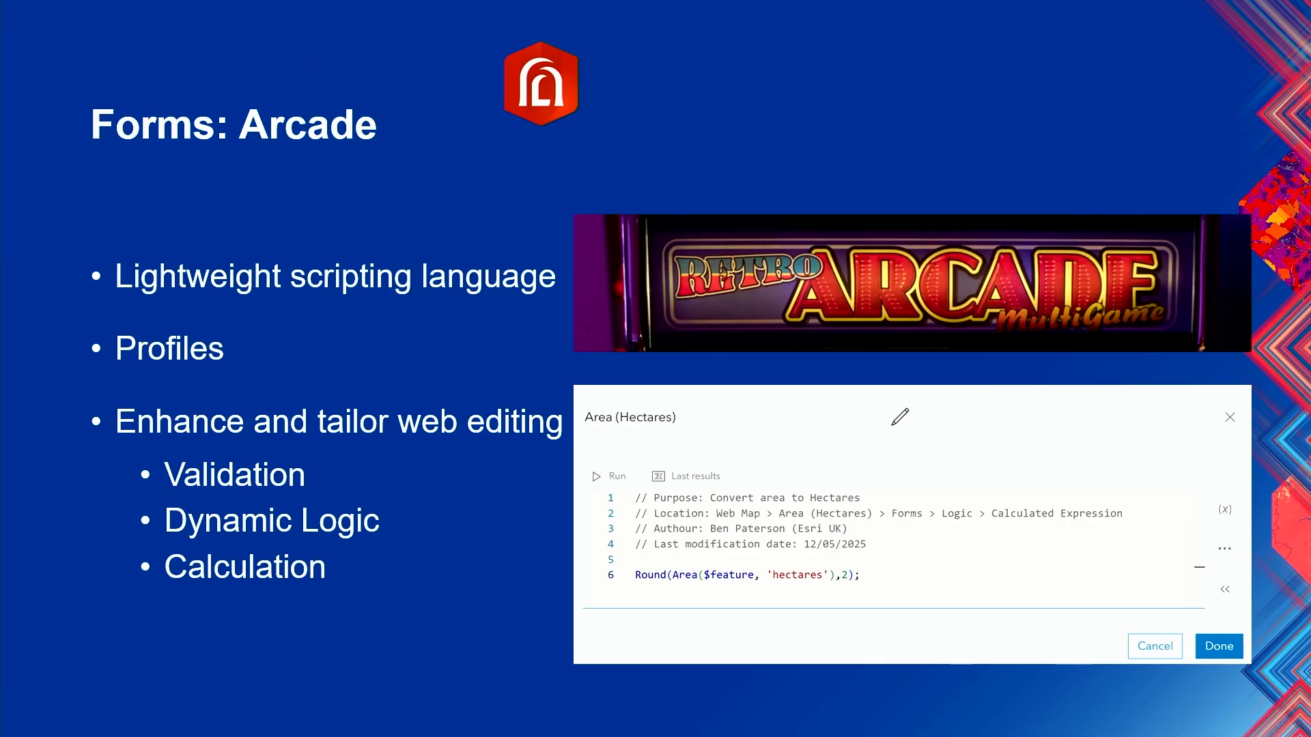
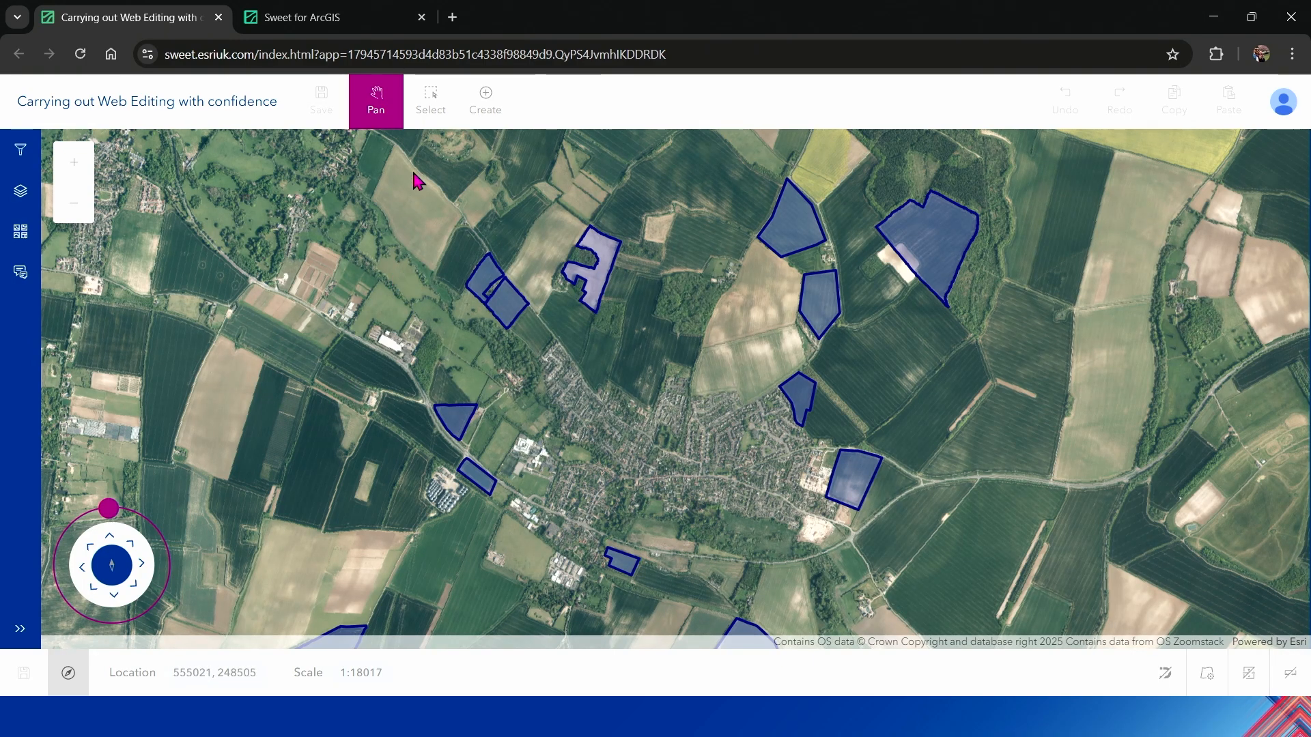
# Step: Select the irregular submission polygon northwest of the town, and view the layer list and the filter by status
pyautogui.click(431, 116)
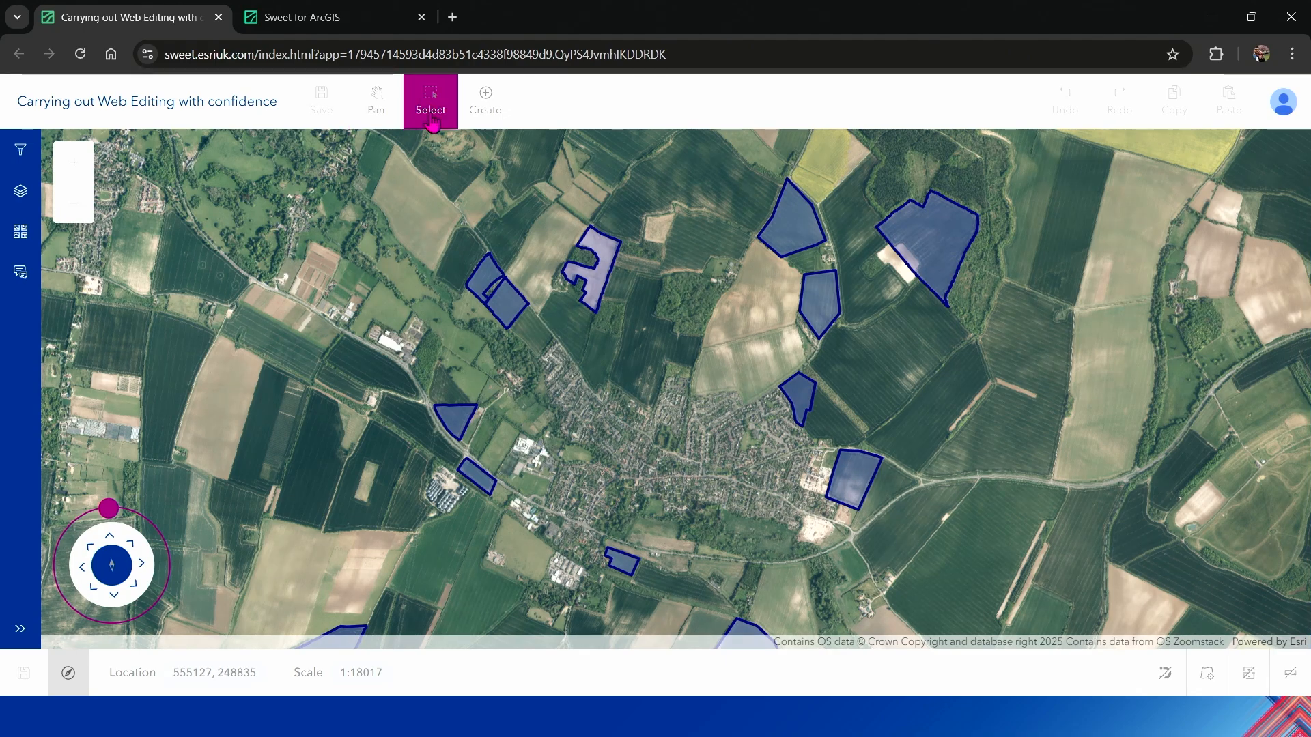
pyautogui.click(609, 251)
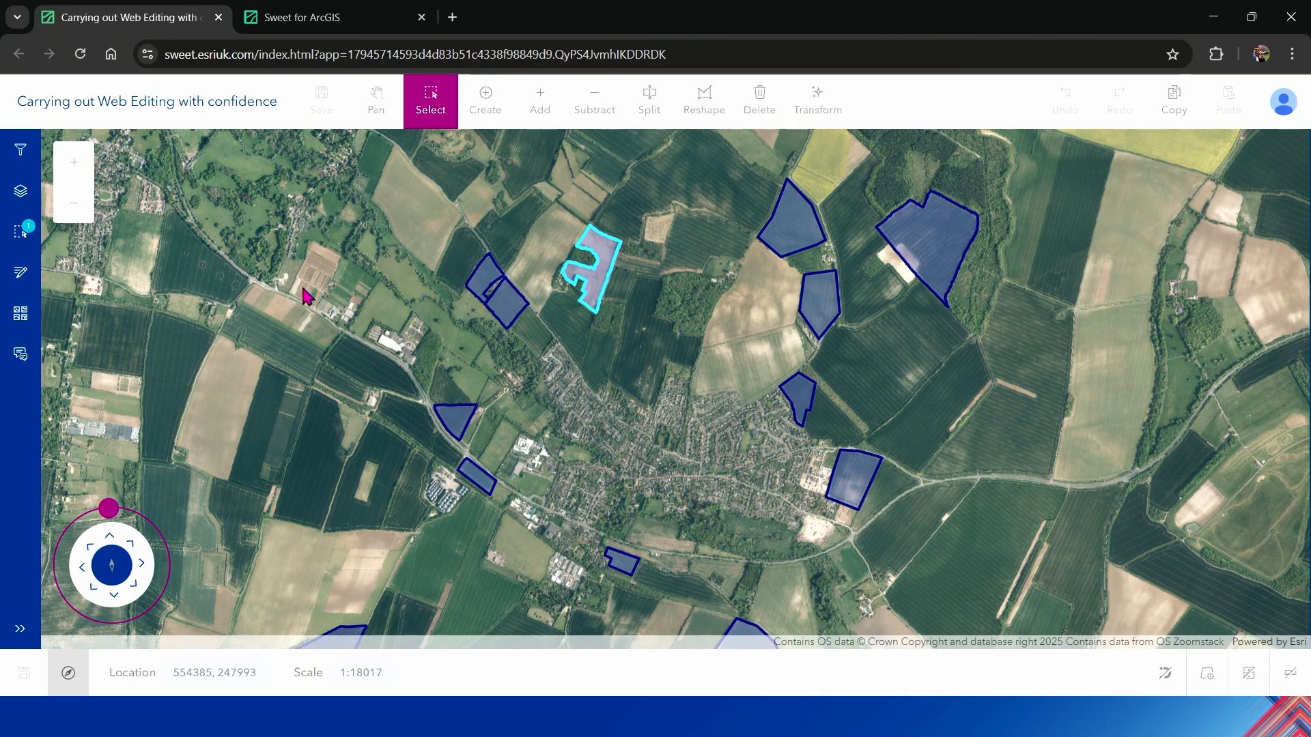
pyautogui.click(13, 206)
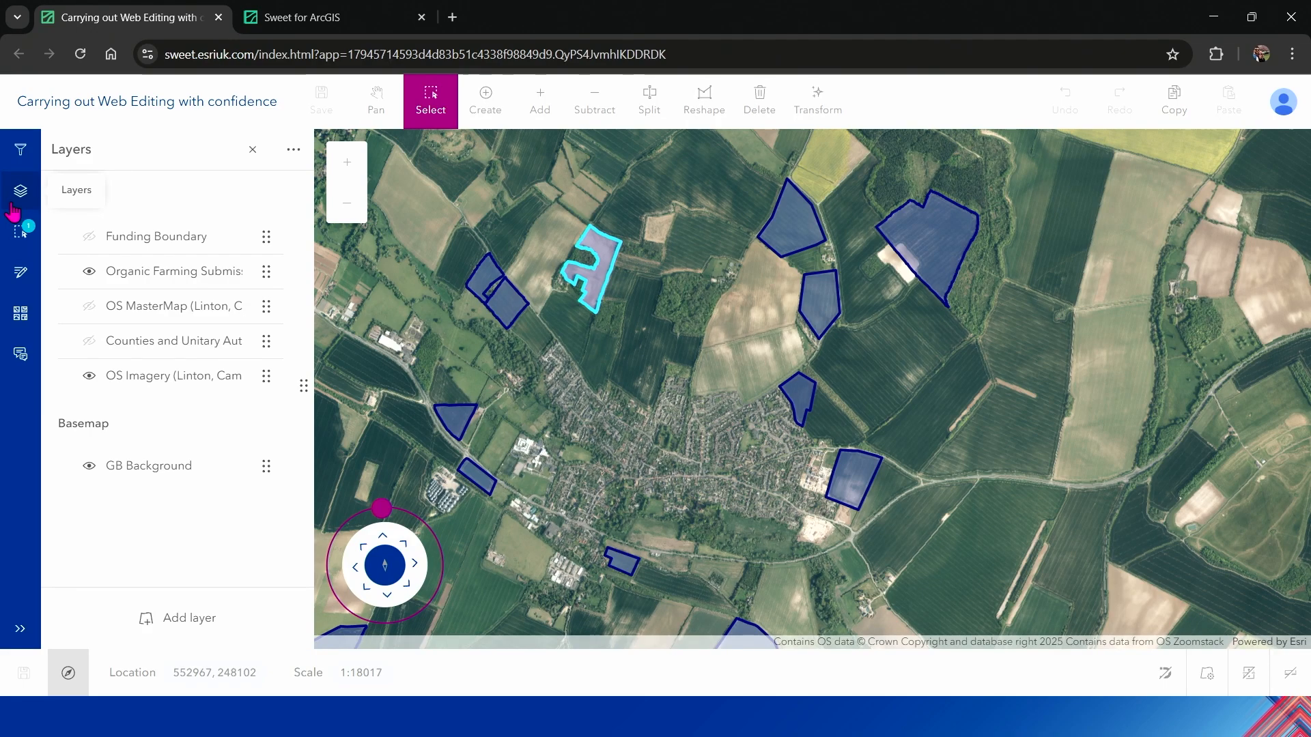
pyautogui.click(21, 154)
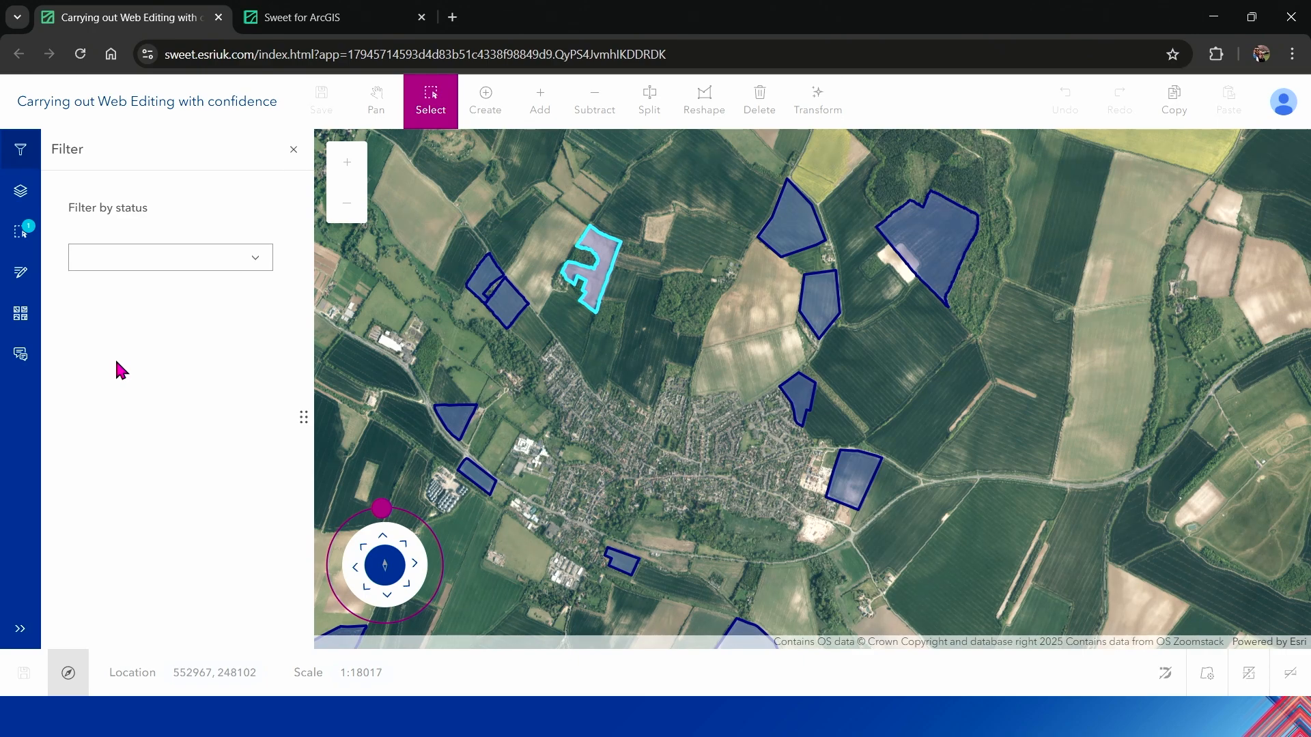
pyautogui.click(30, 153)
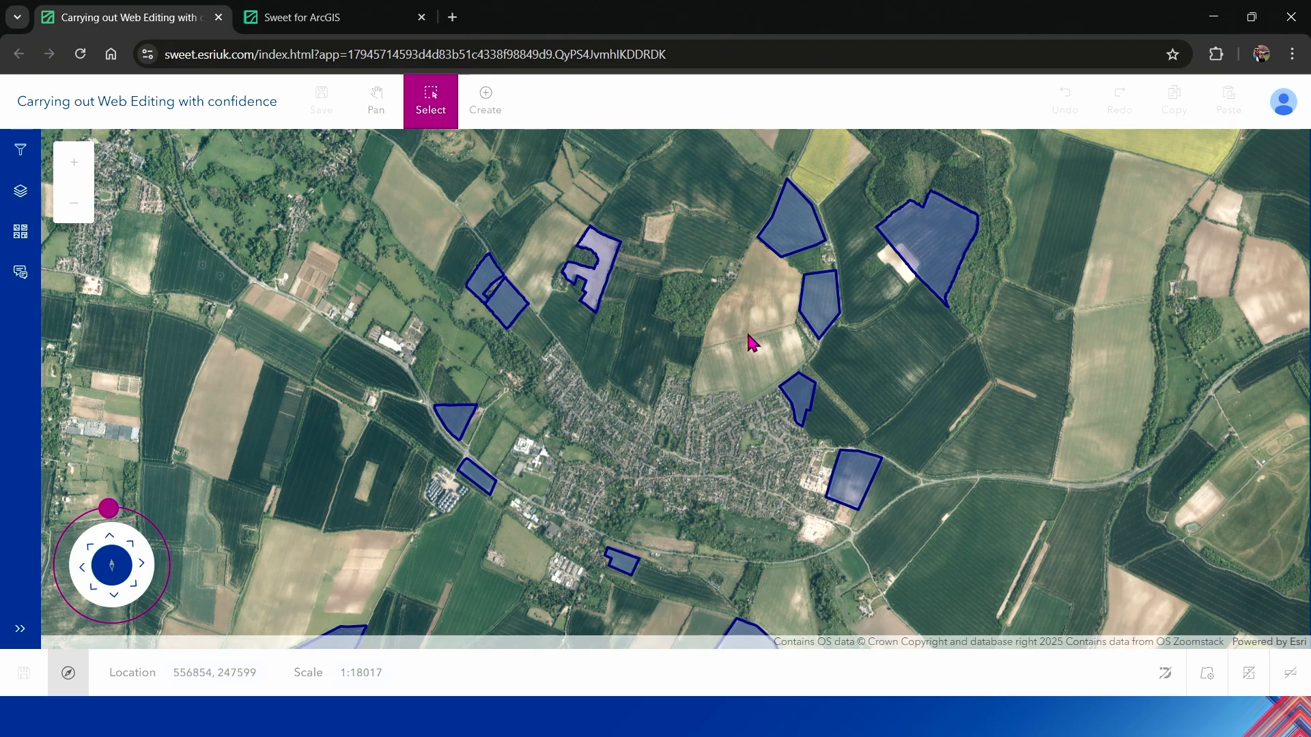
# Step: Start creating a feature with the New Feature template of the Funding Boundary layer
pyautogui.scroll(1, 749, 334)
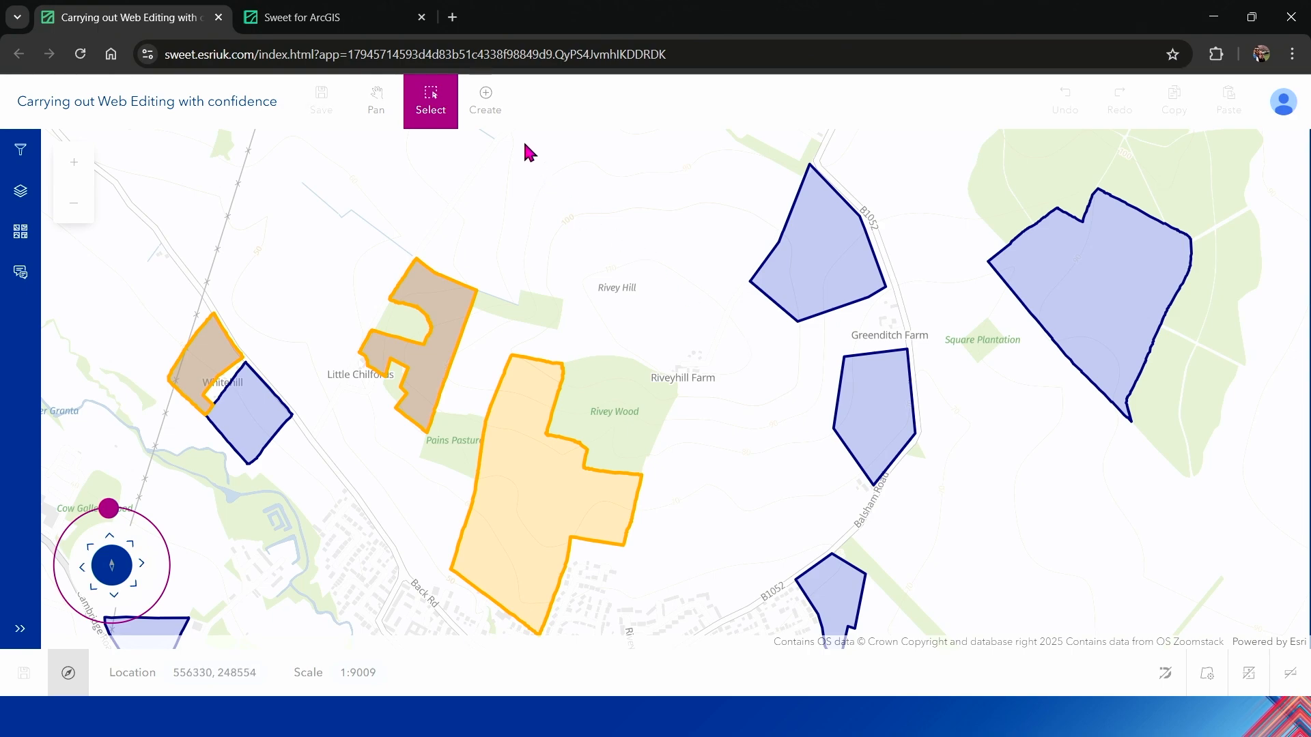
pyautogui.click(482, 112)
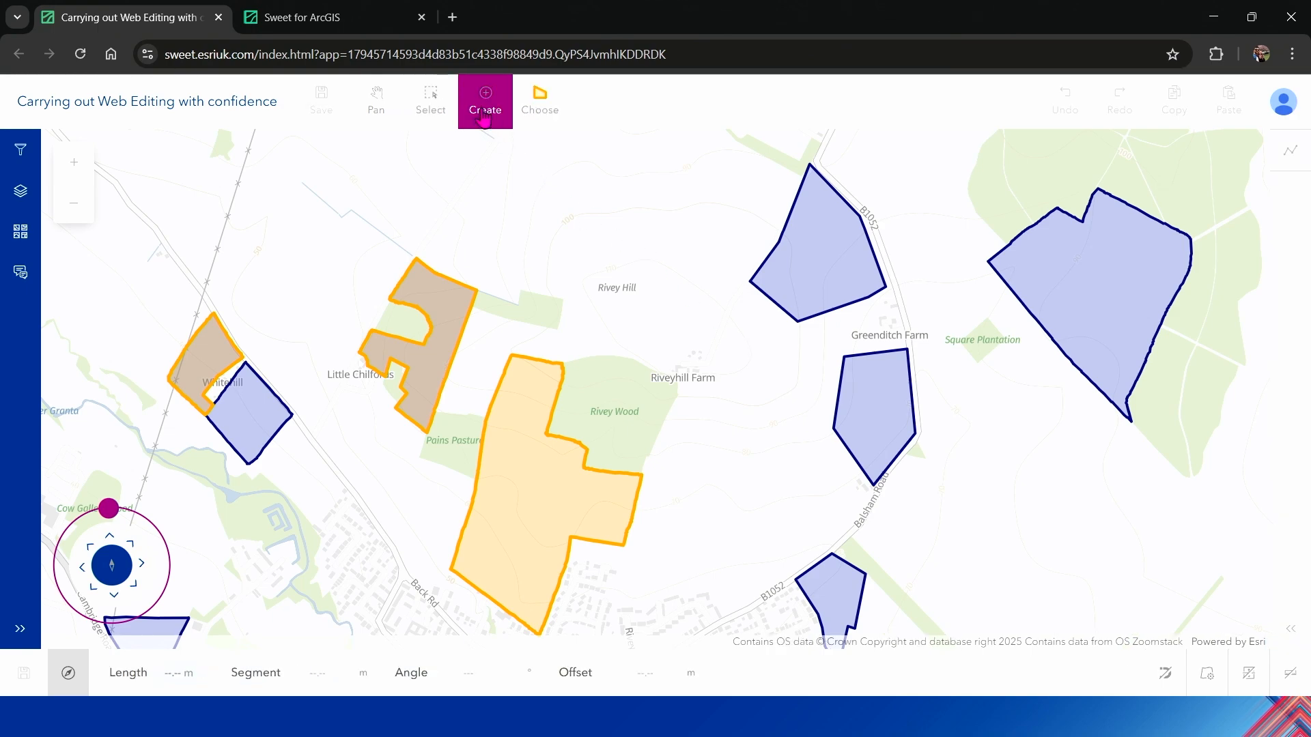
pyautogui.click(553, 110)
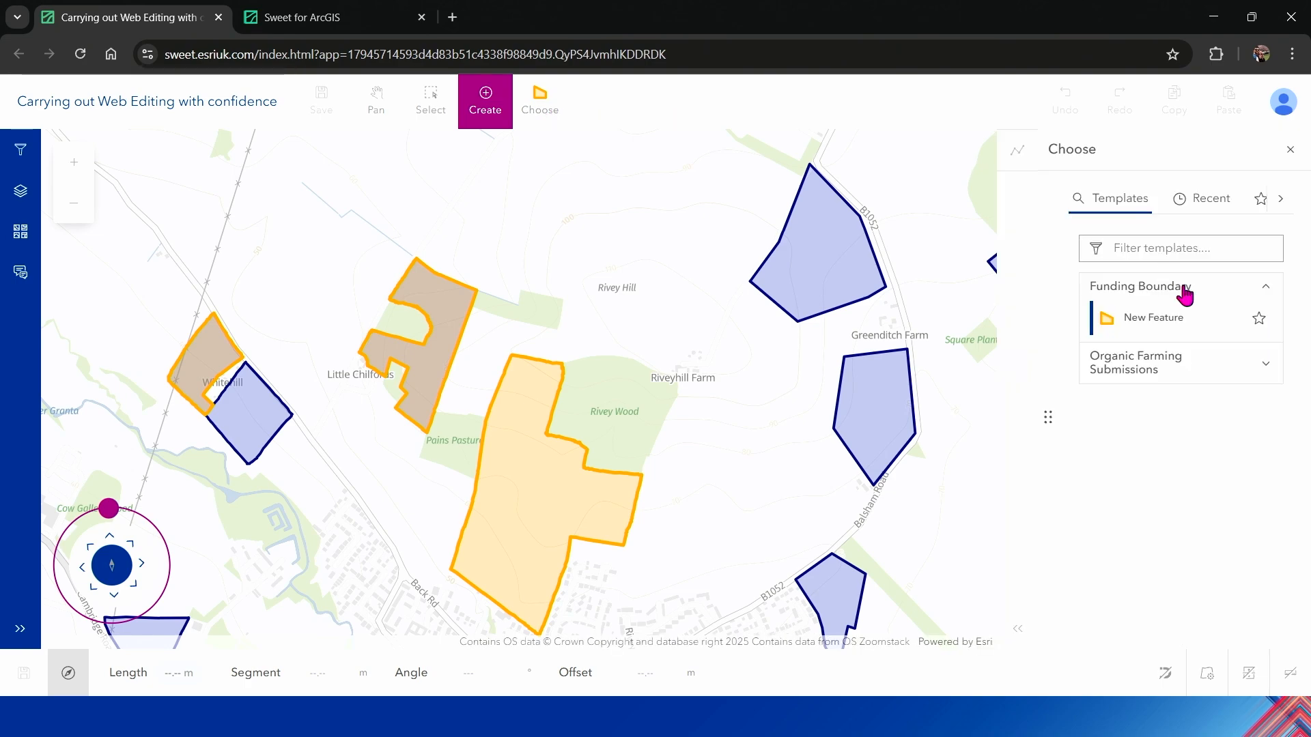
pyautogui.click(1168, 321)
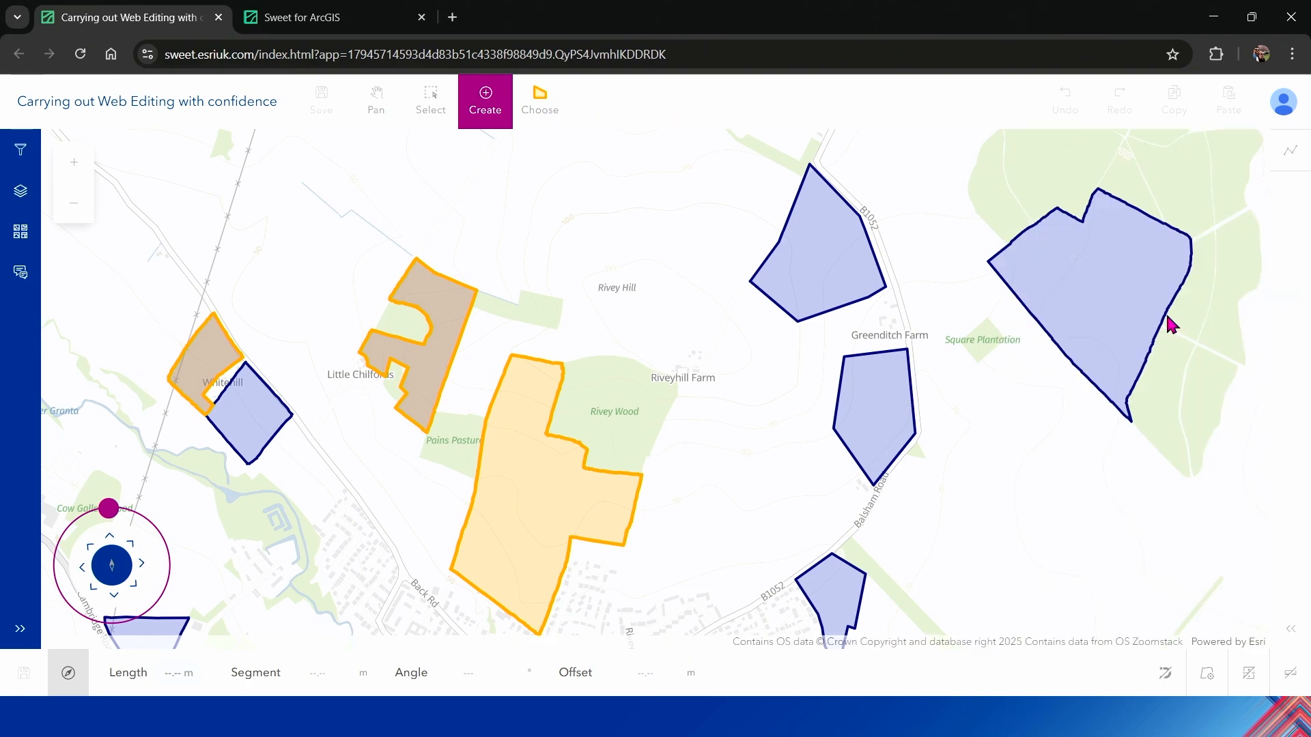
# Step: Try to draw a four-point funding boundary on the open land north of Rivey Hill, away from any submission
pyautogui.click(542, 147)
pyautogui.click(527, 230)
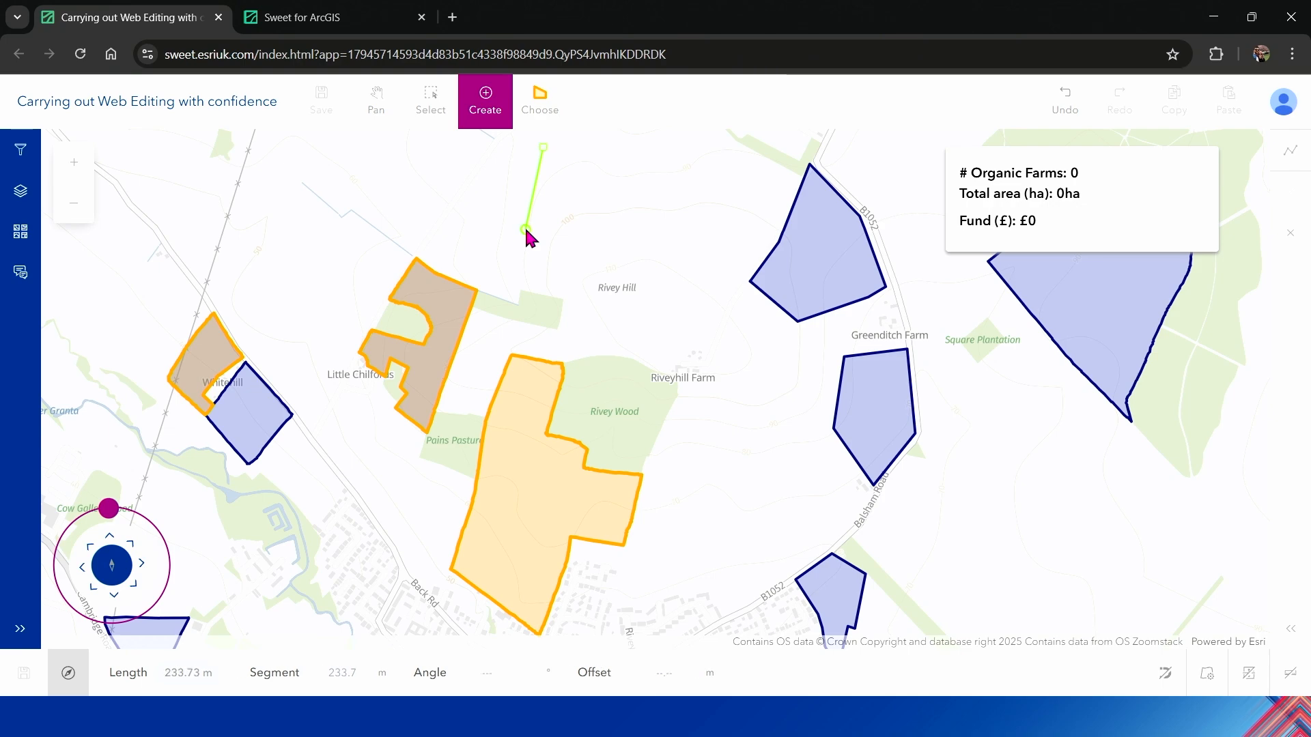
pyautogui.click(608, 247)
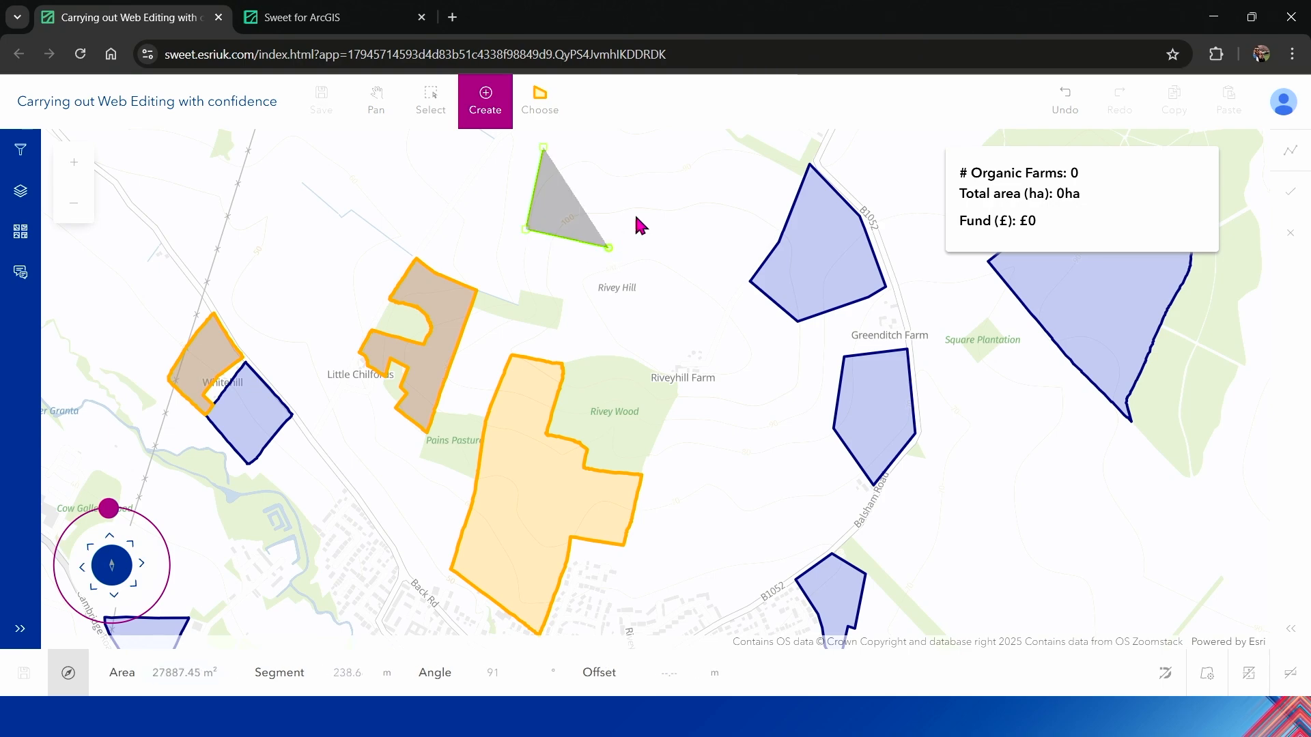
pyautogui.doubleClick(670, 194)
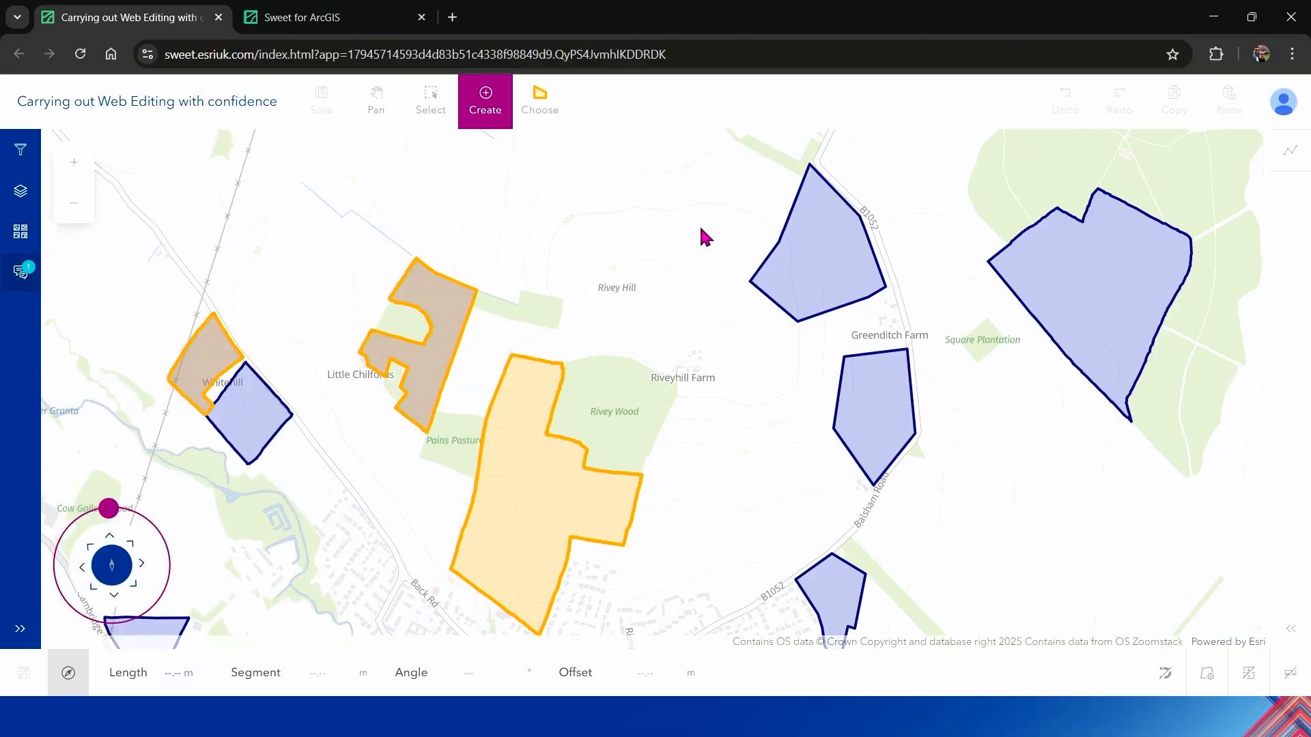
# Step: Draw a four-point funding boundary across the submission polygon northwest of Greenditch Farm, beside the B1052
pyautogui.click(742, 178)
pyautogui.click(777, 264)
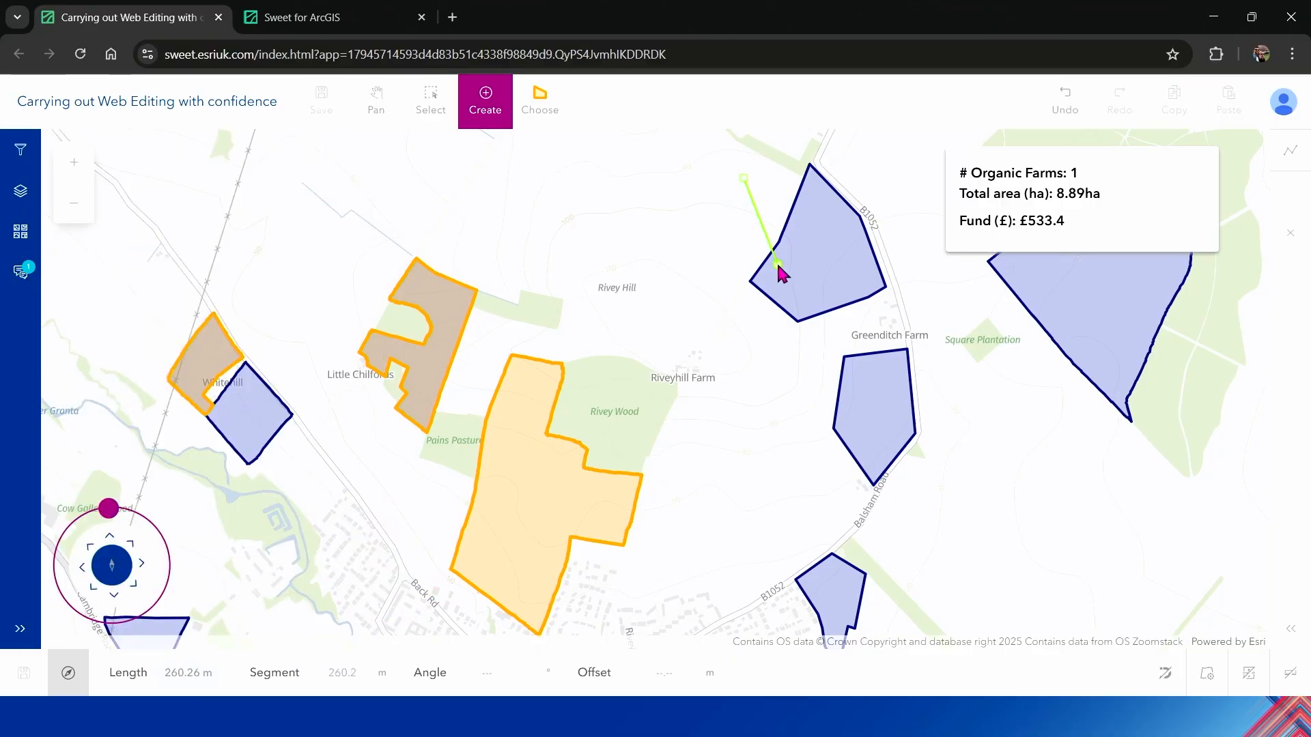
pyautogui.click(845, 294)
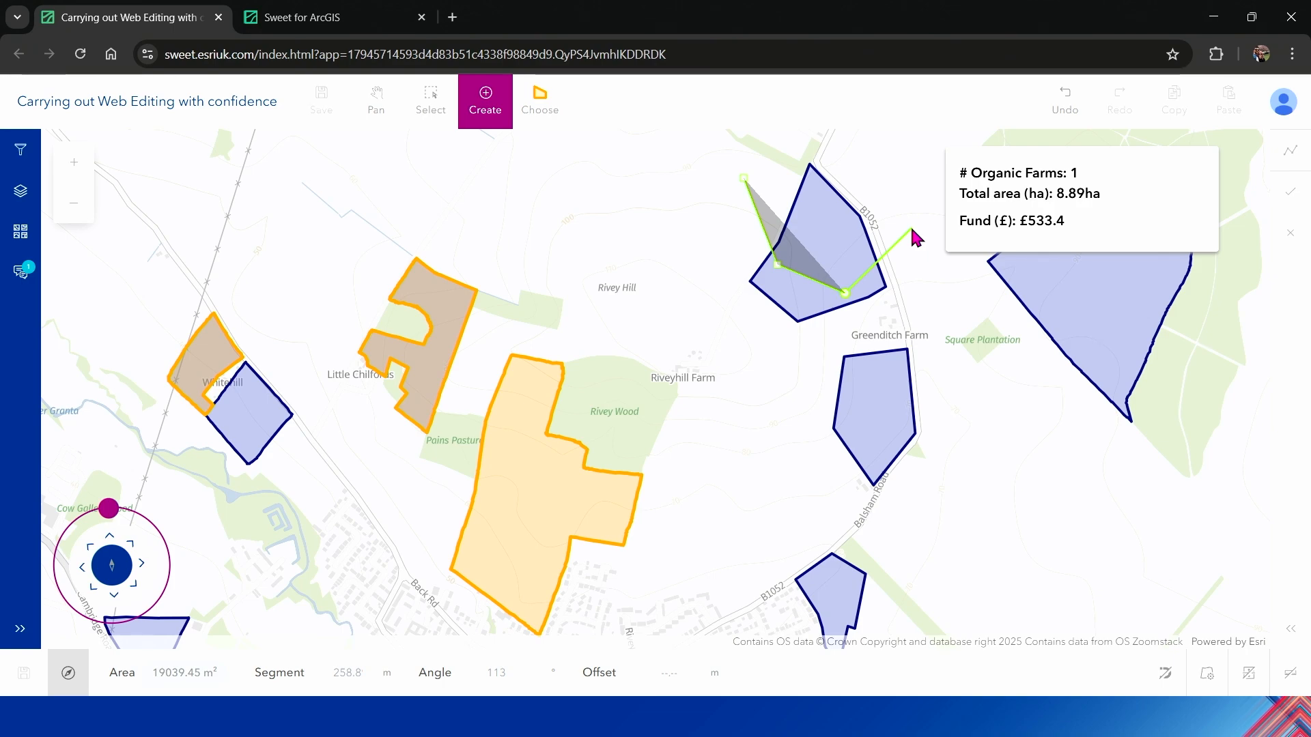
pyautogui.doubleClick(885, 198)
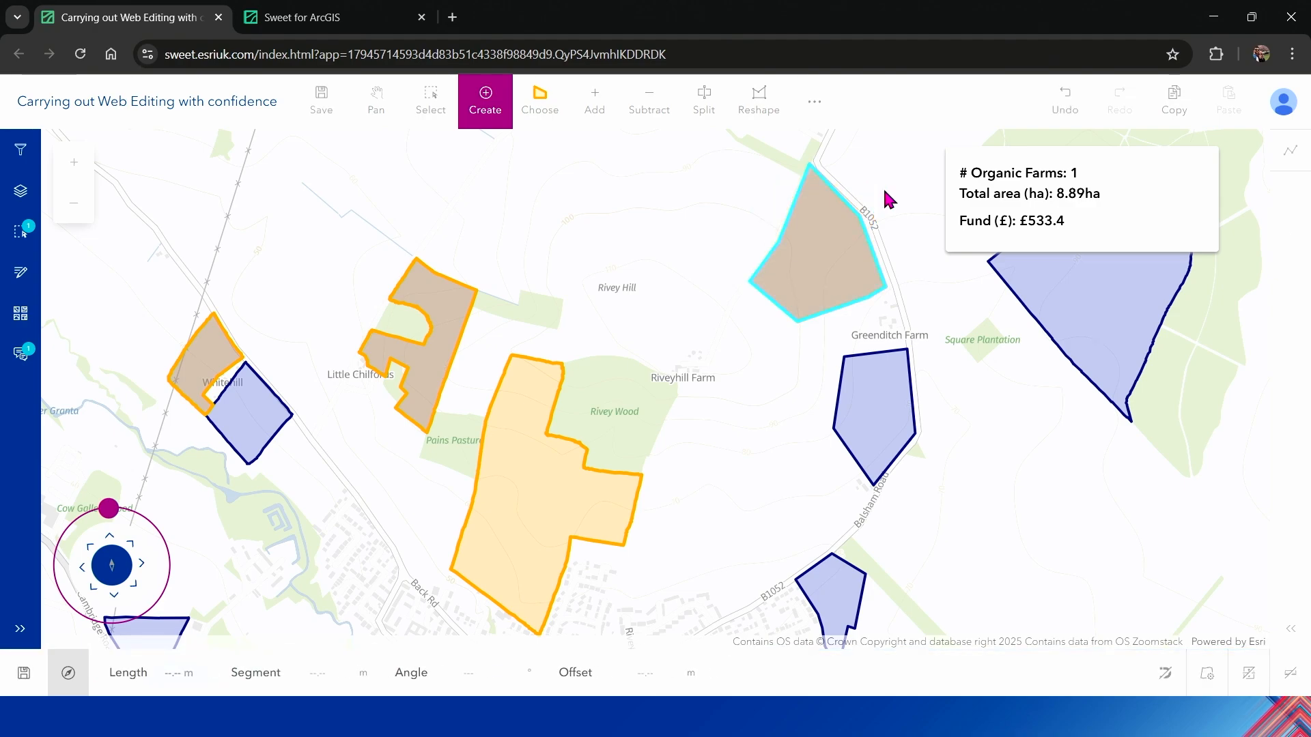
# Step: Reselect the new funding boundary northwest of Greenditch Farm and examine its properties
pyautogui.click(374, 104)
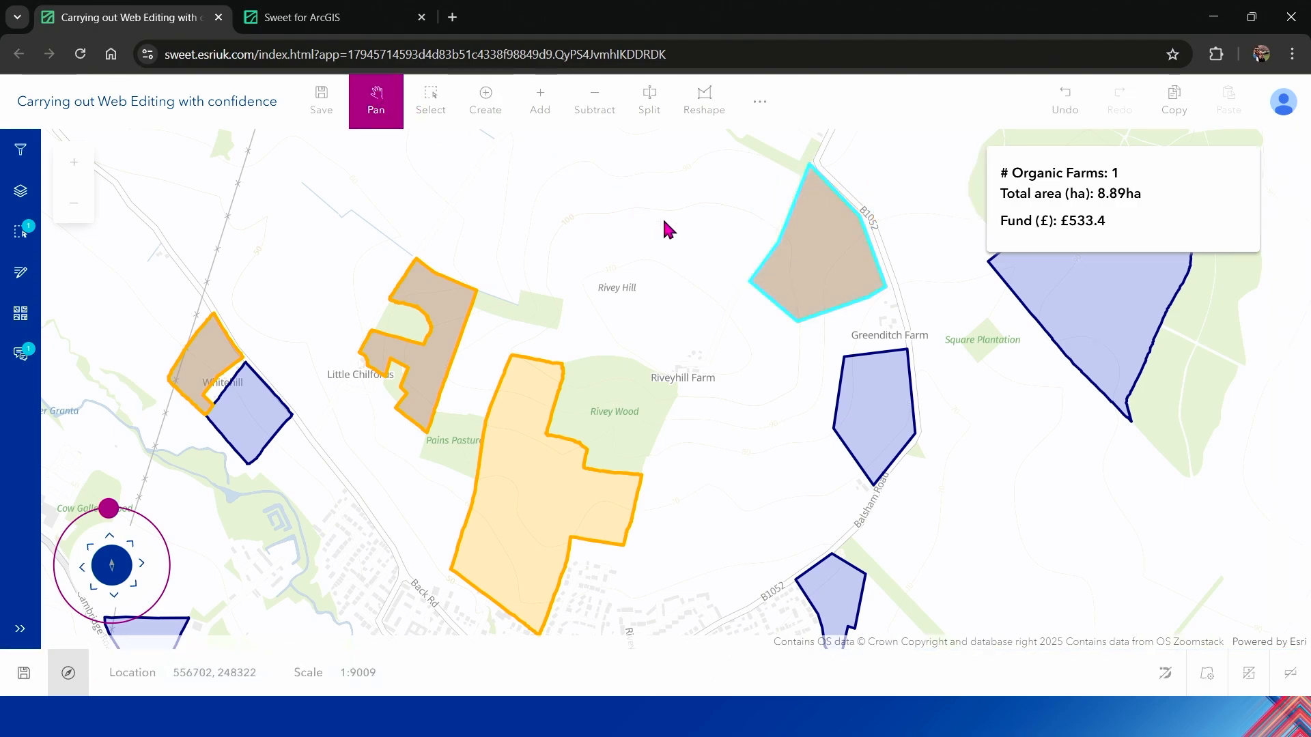
pyautogui.moveTo(646, 246); pyautogui.dragTo(483, 319)
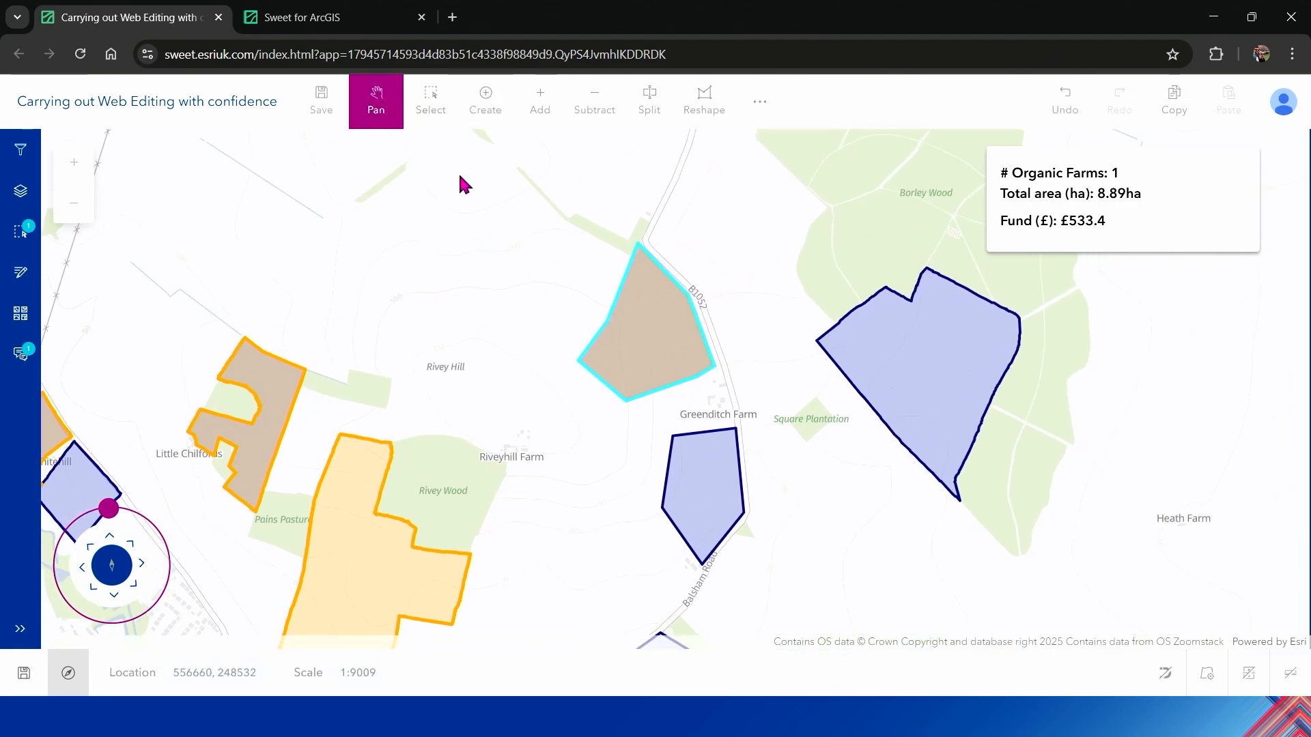
pyautogui.click(430, 101)
pyautogui.click(550, 258)
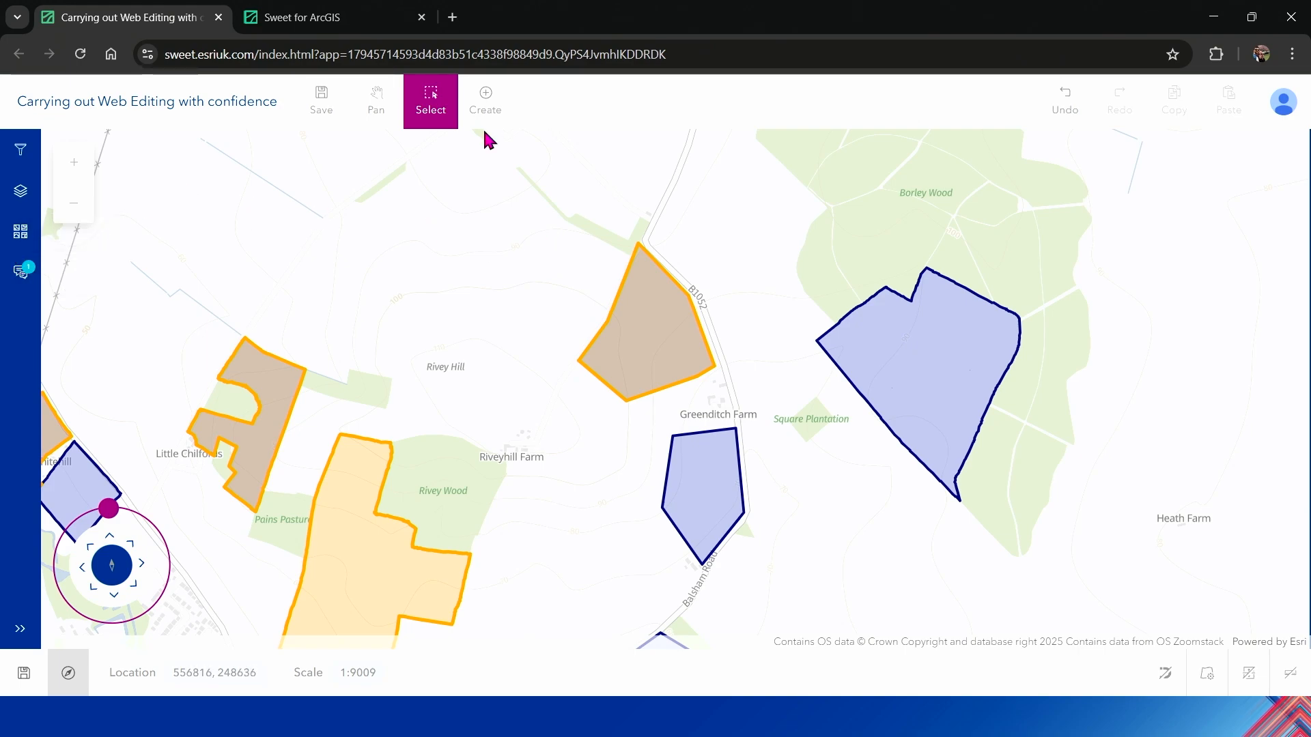
pyautogui.click(630, 324)
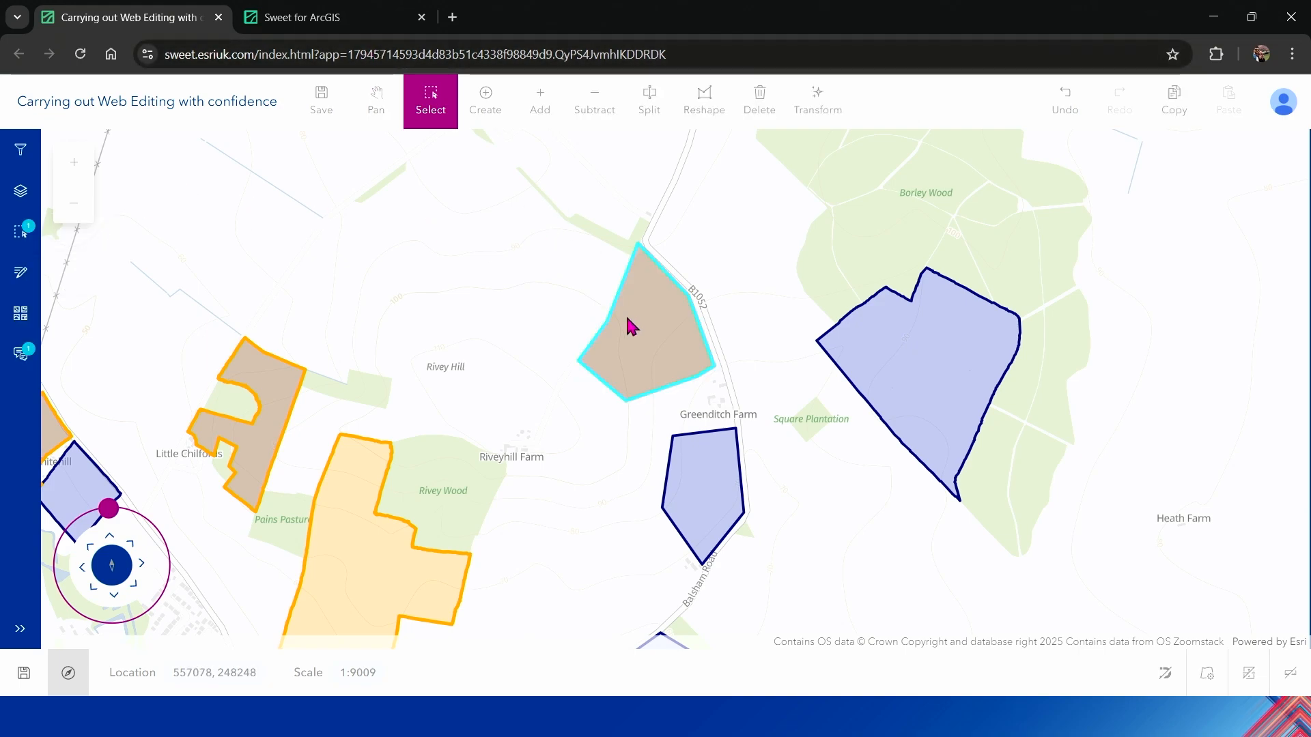
pyautogui.click(18, 276)
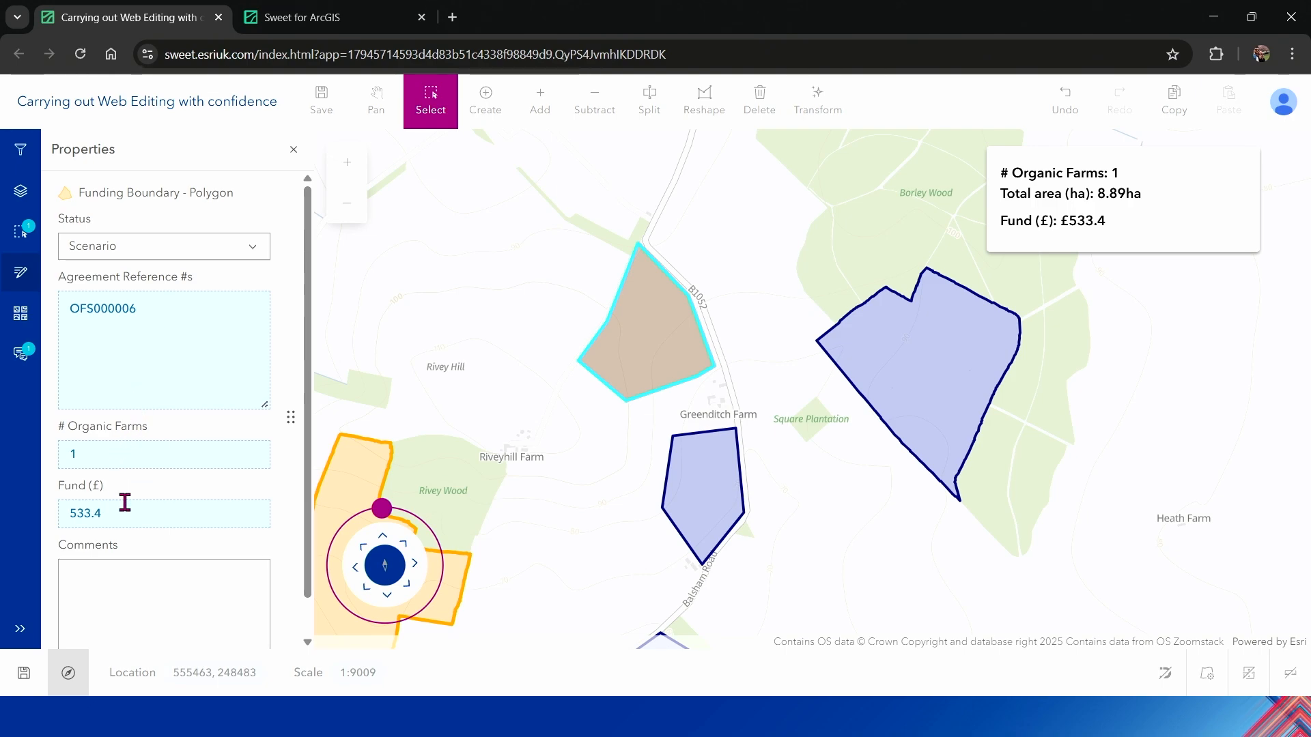
# Step: Reshape the funding boundary by moving its southern edge point into the submission polygon south of Greenditch Farm, and close its properties
pyautogui.click(706, 113)
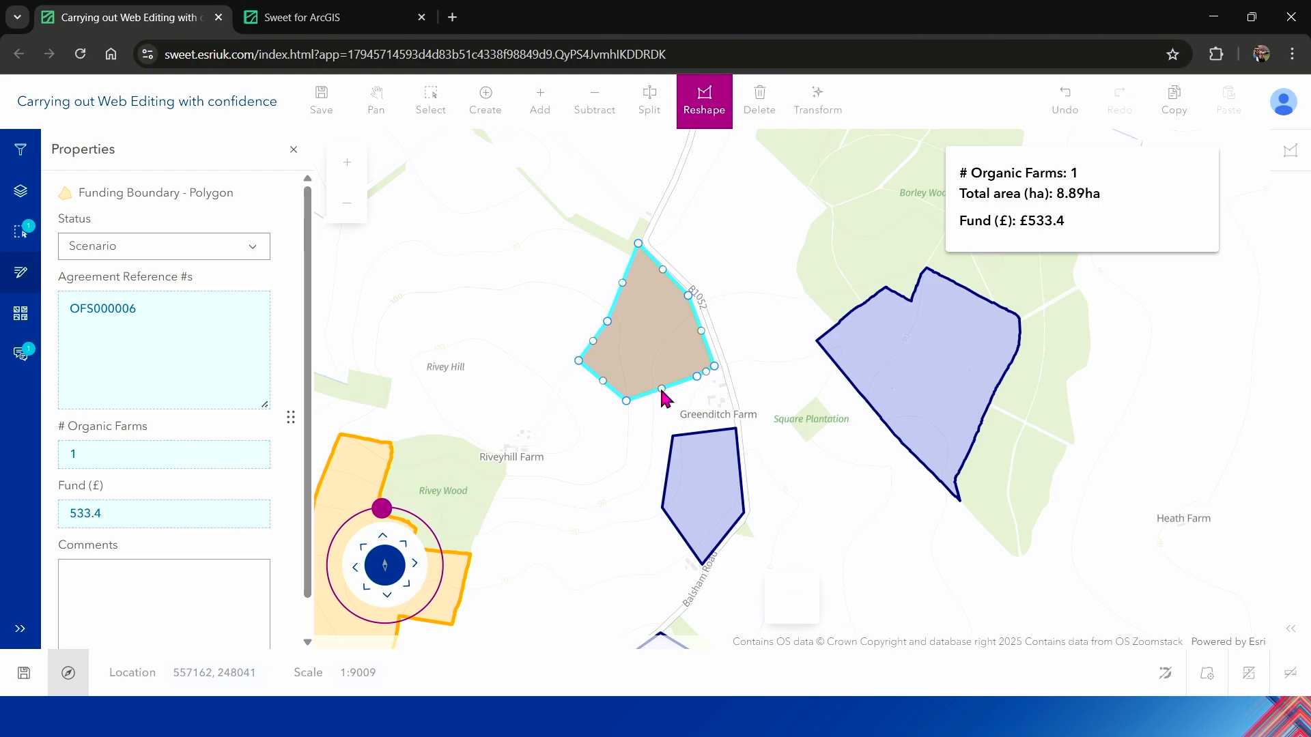
pyautogui.moveTo(661, 390); pyautogui.dragTo(715, 510)
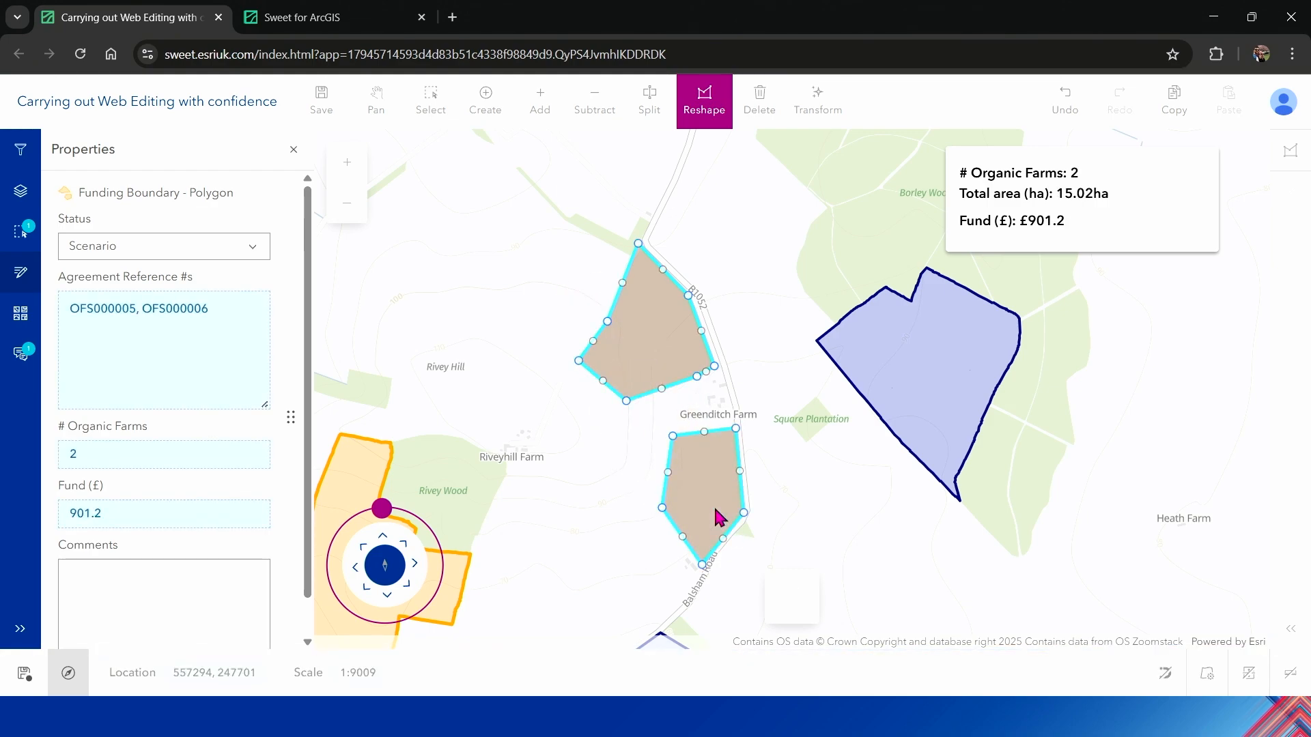
pyautogui.click(19, 281)
# Step: Draw another funding boundary spanning the two fields around Greenditch Farm and the large submission beside Borley Wood
pyautogui.click(480, 116)
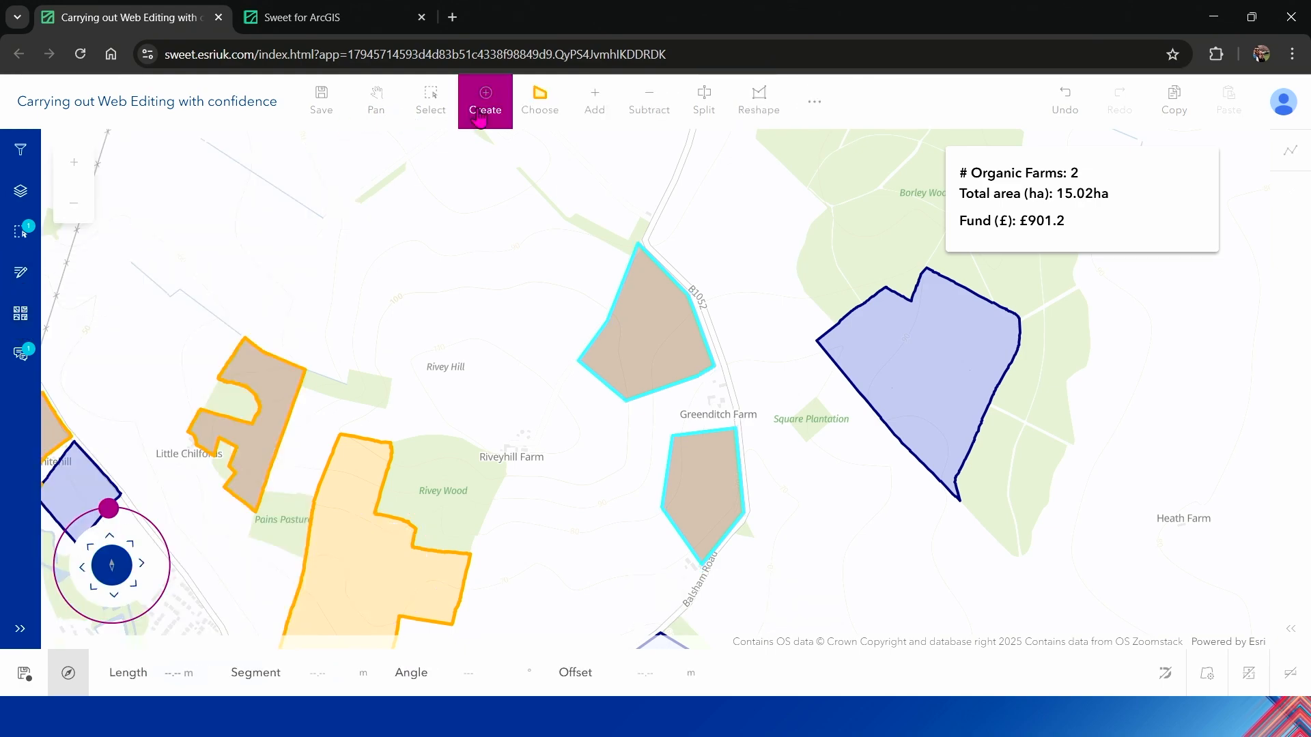
pyautogui.click(589, 245)
pyautogui.click(654, 332)
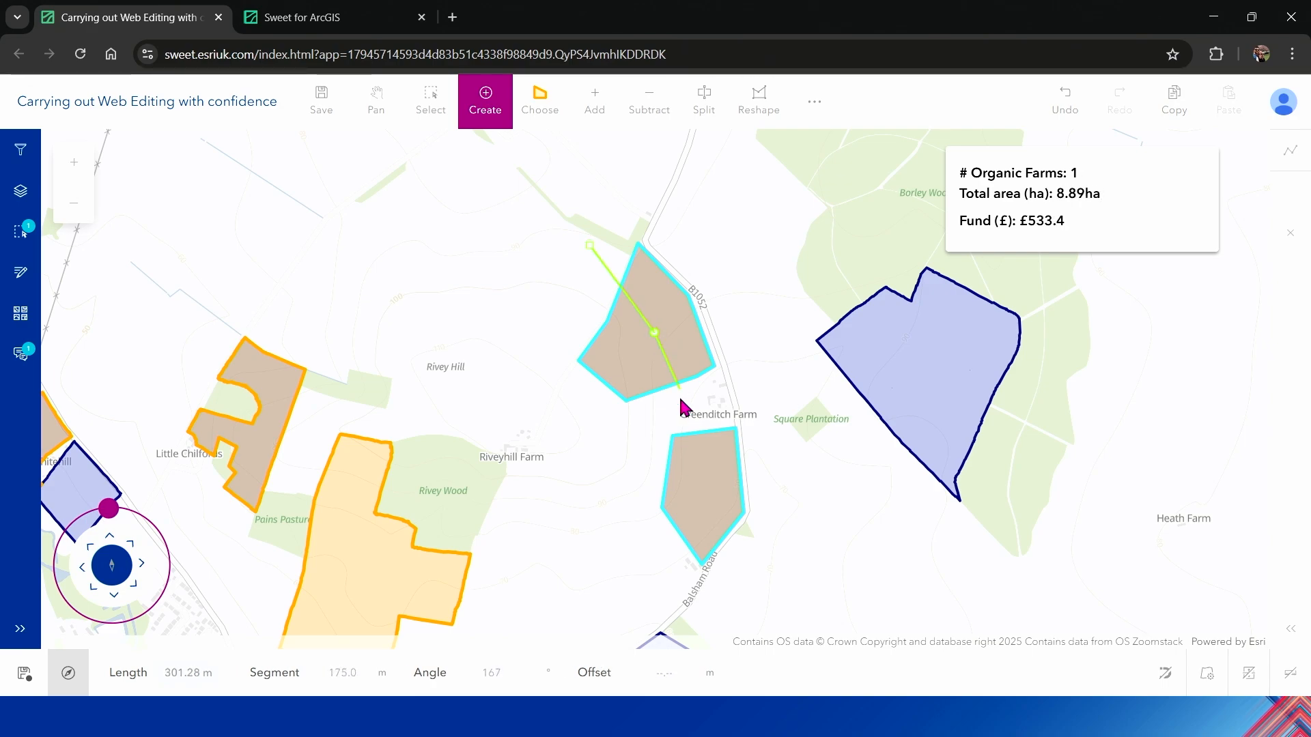
pyautogui.click(702, 486)
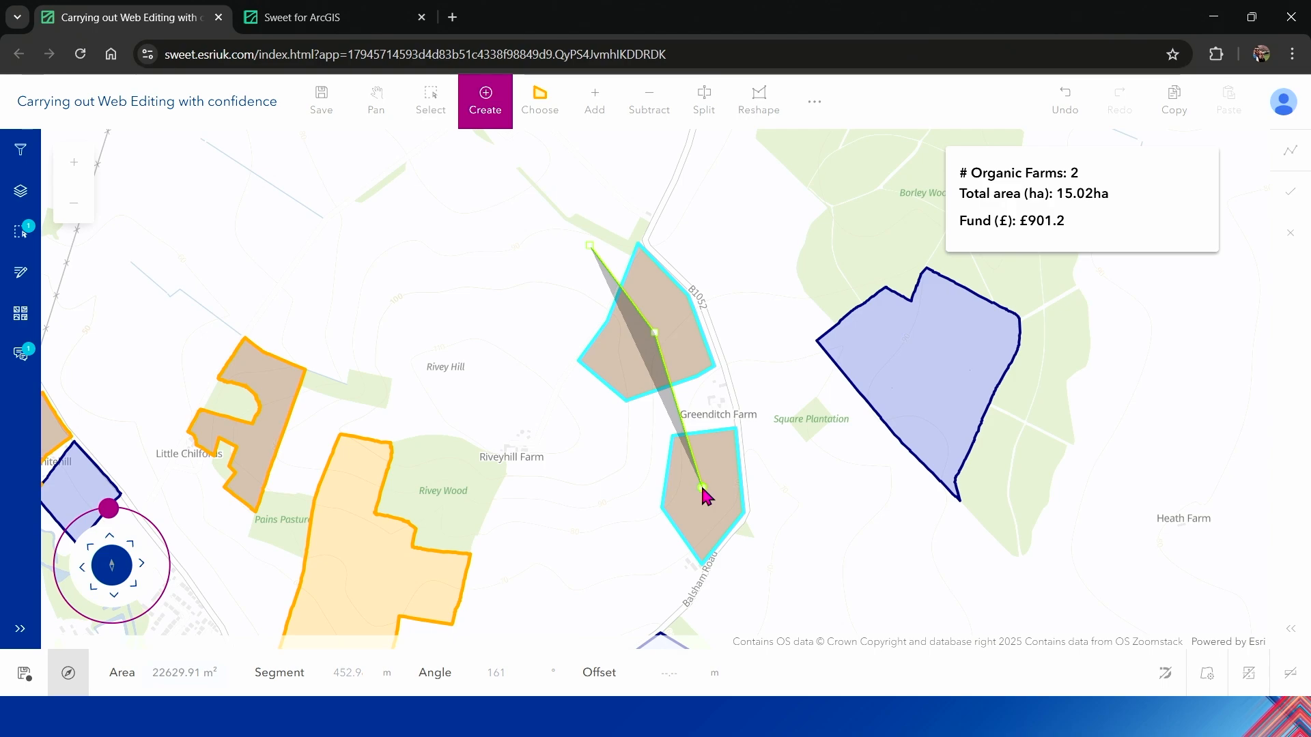
pyautogui.click(852, 470)
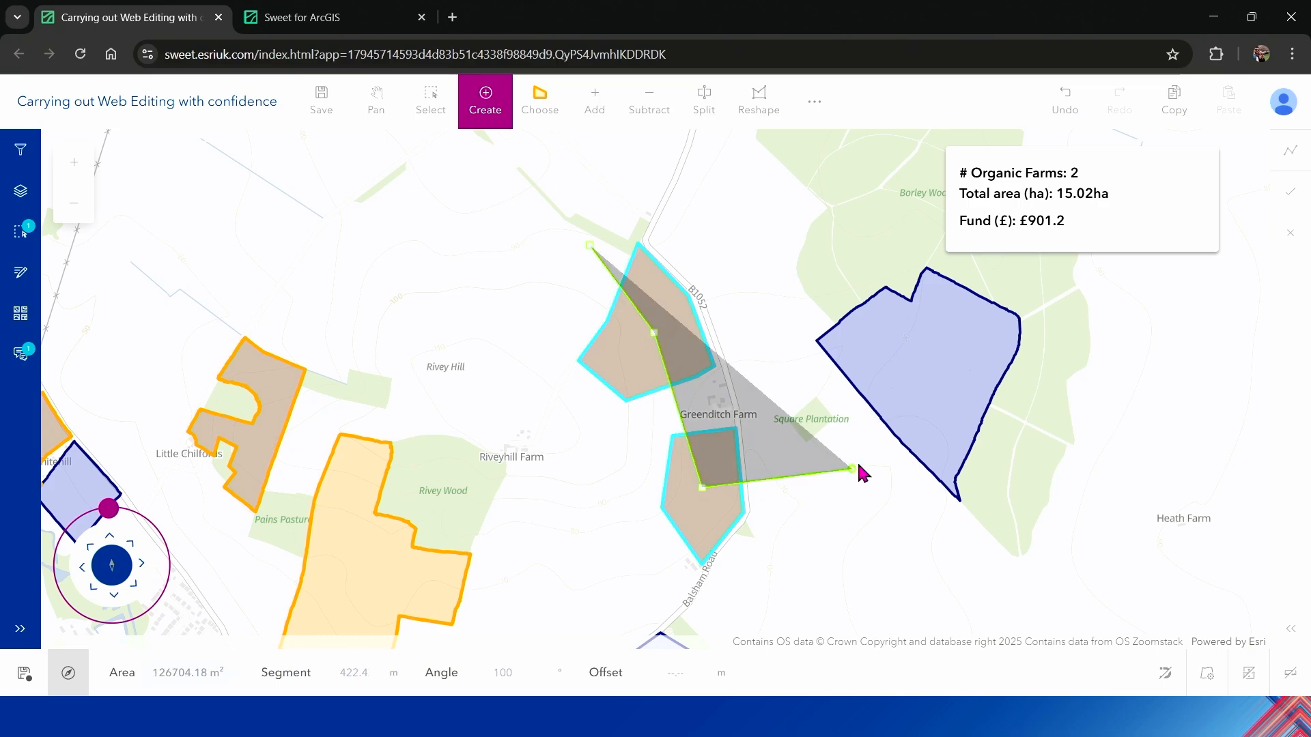
pyautogui.click(911, 377)
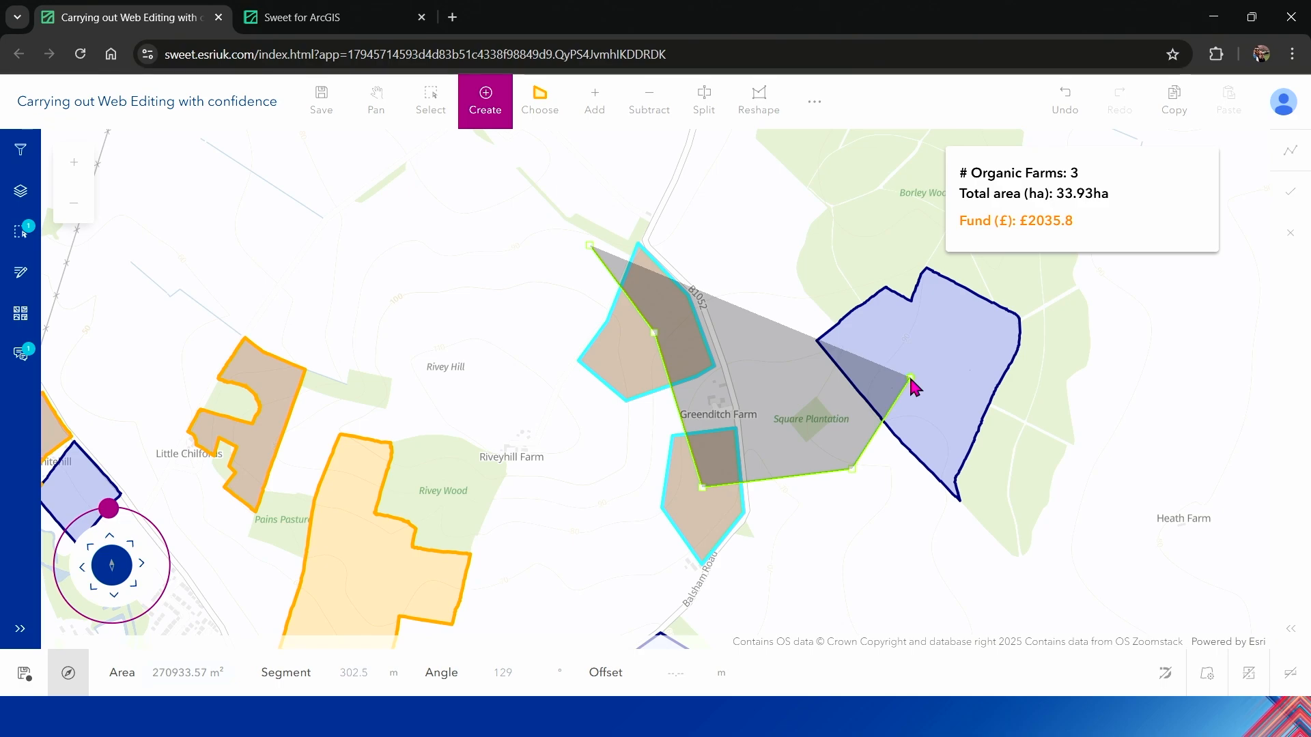
pyautogui.doubleClick(839, 286)
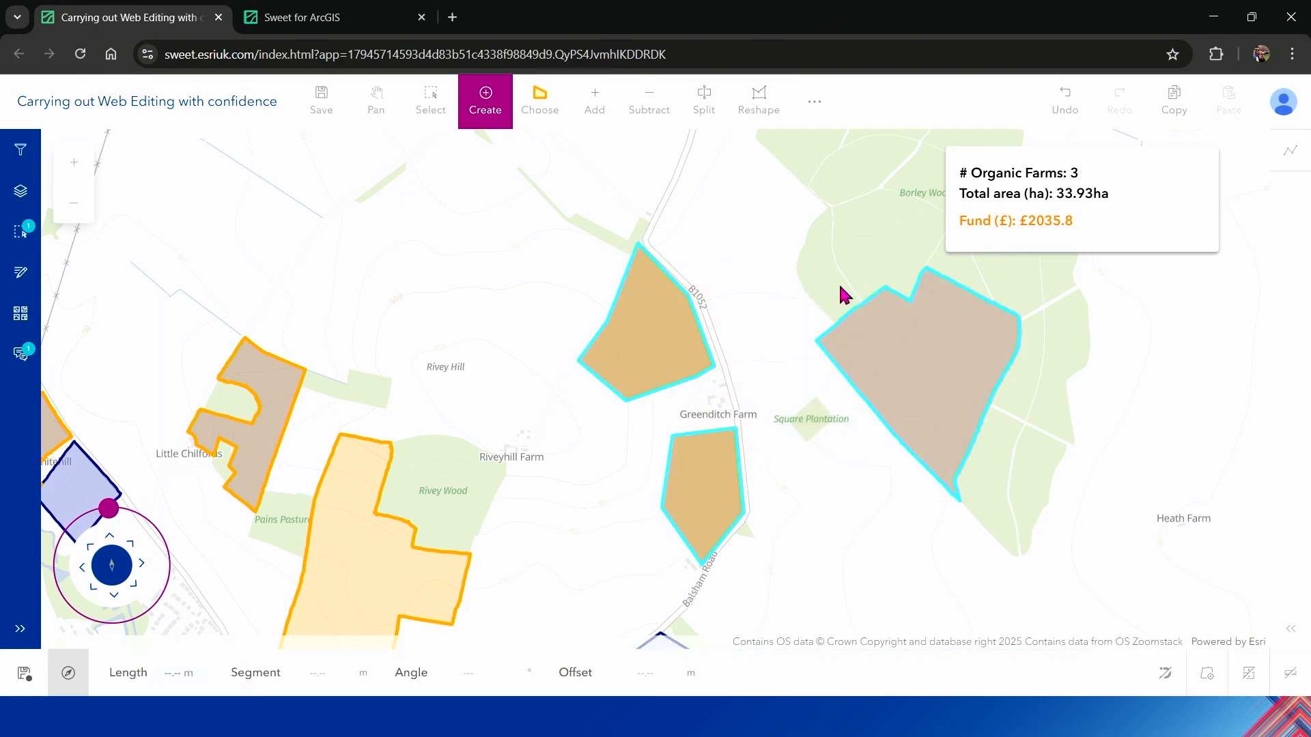
# Step: Set the status of the new three-farm funding boundary to Approved in its properties
pyautogui.click(22, 277)
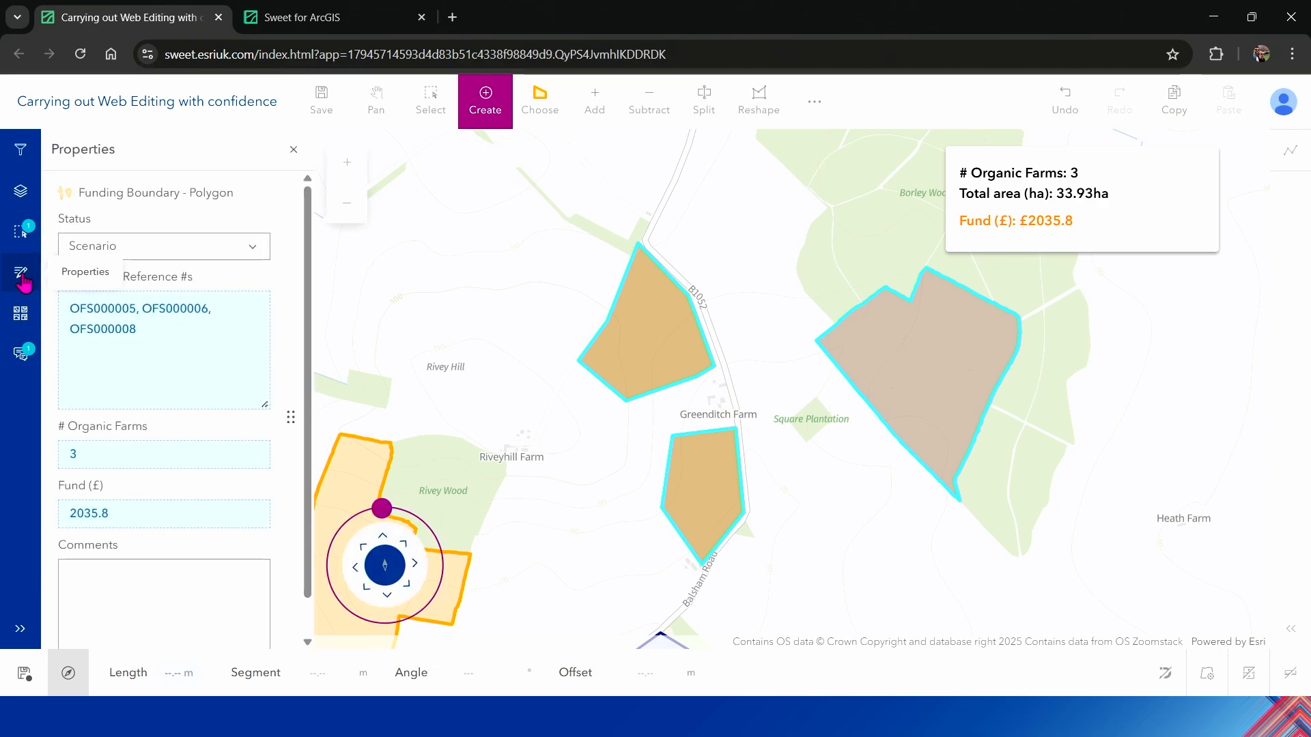
pyautogui.click(255, 252)
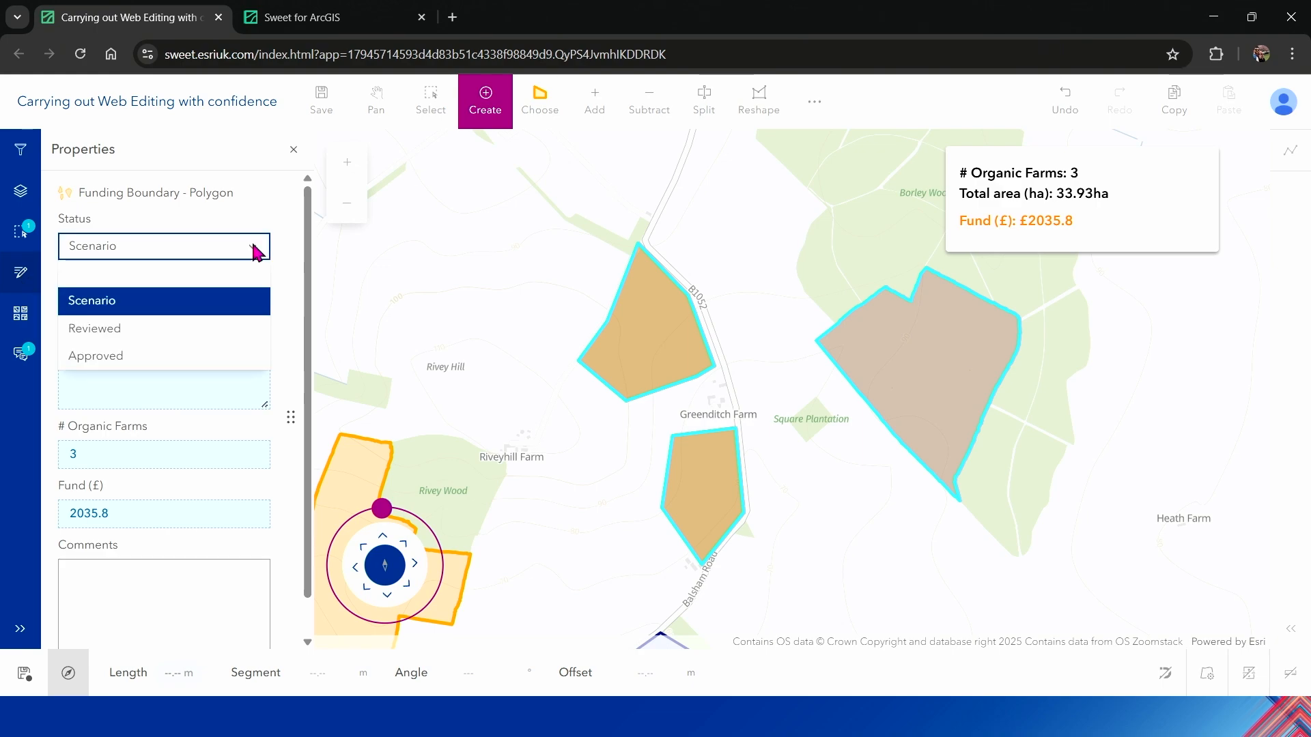
pyautogui.click(255, 360)
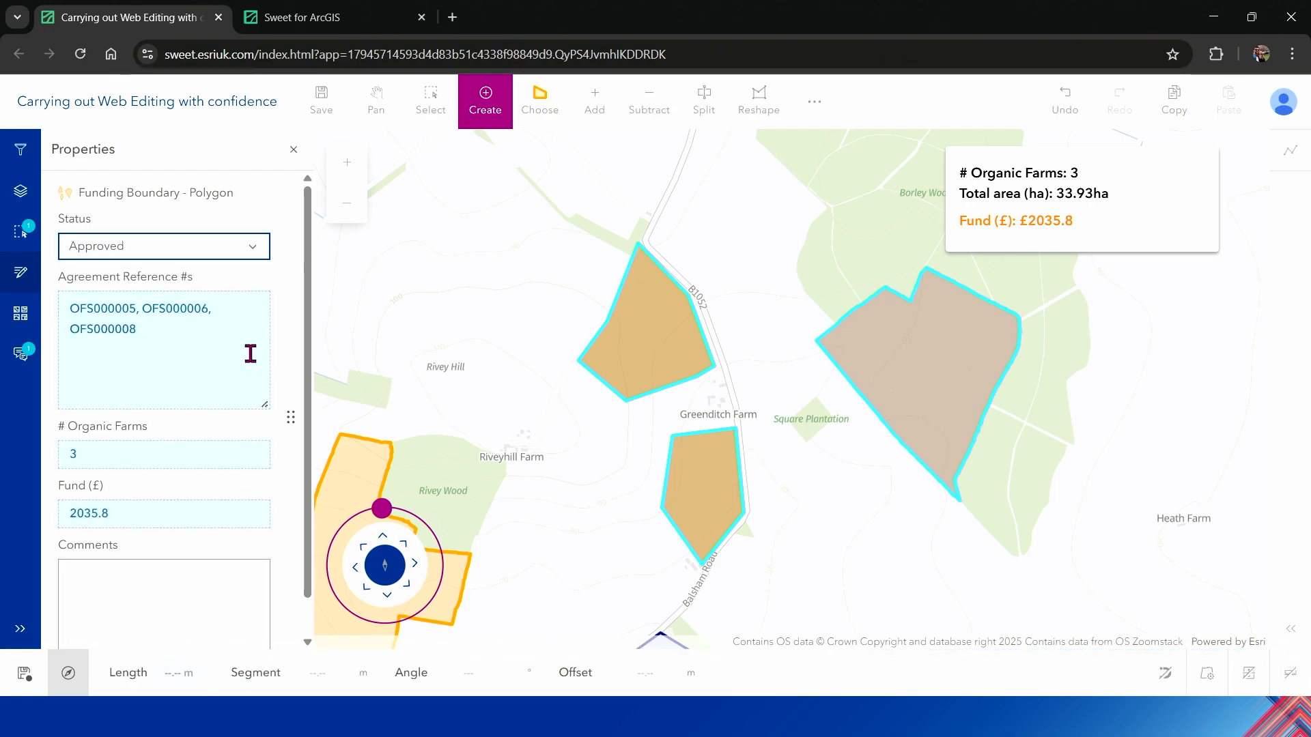
# Step: Select the features across the three fields with a rectangle, keep only the Organic Farming Submissions selected, and examine their shared properties
pyautogui.click(434, 112)
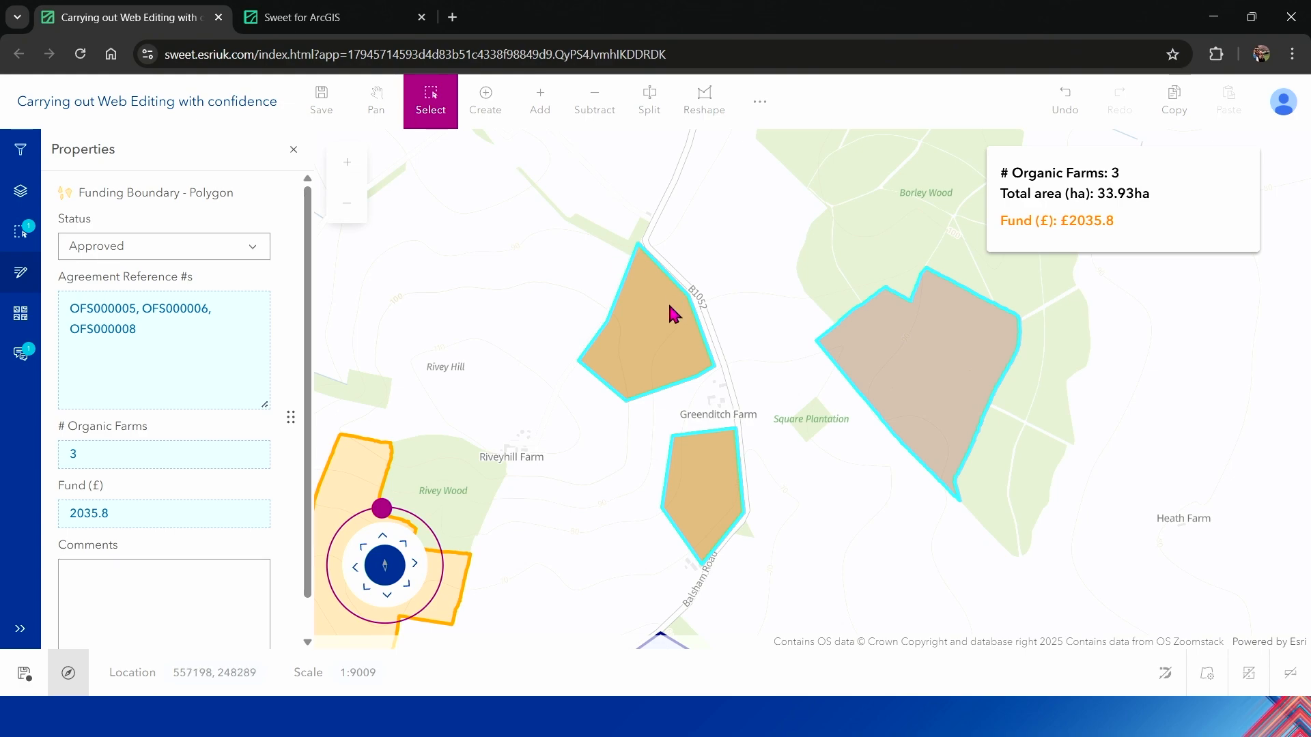
pyautogui.moveTo(669, 314); pyautogui.dragTo(932, 478)
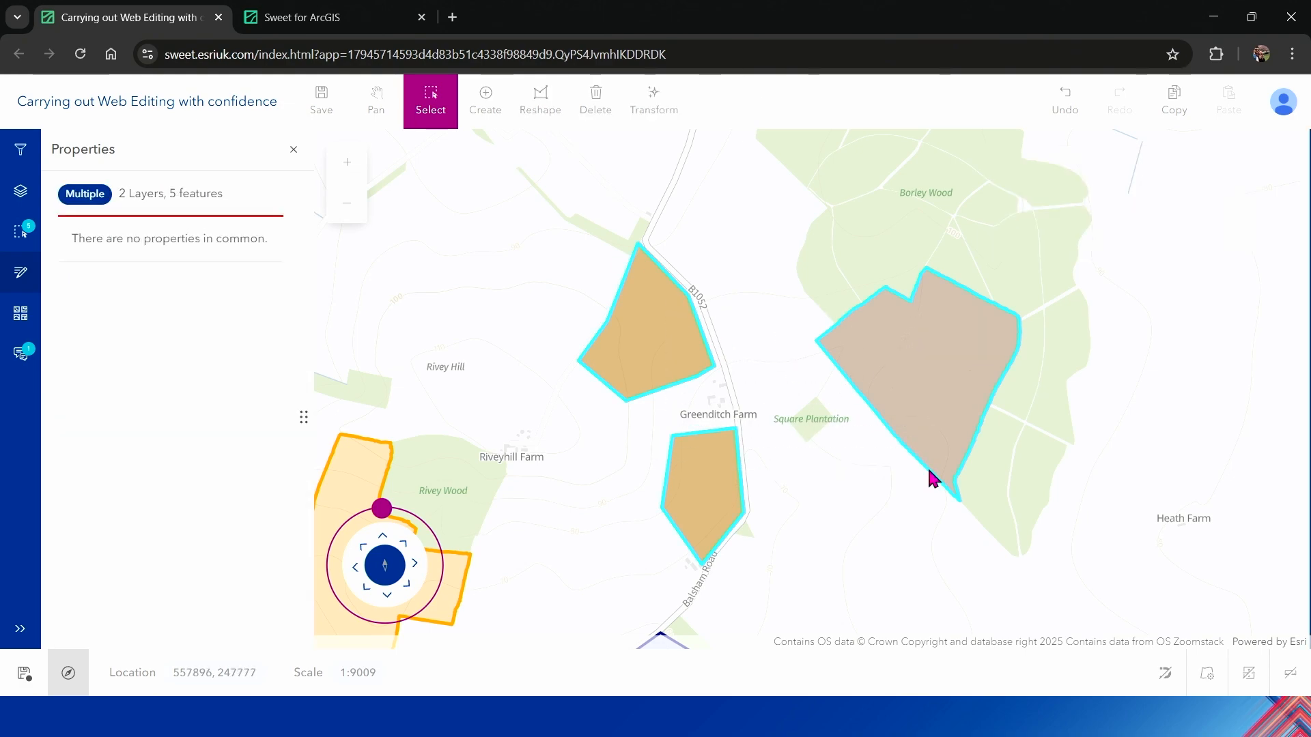
pyautogui.click(16, 235)
pyautogui.click(228, 336)
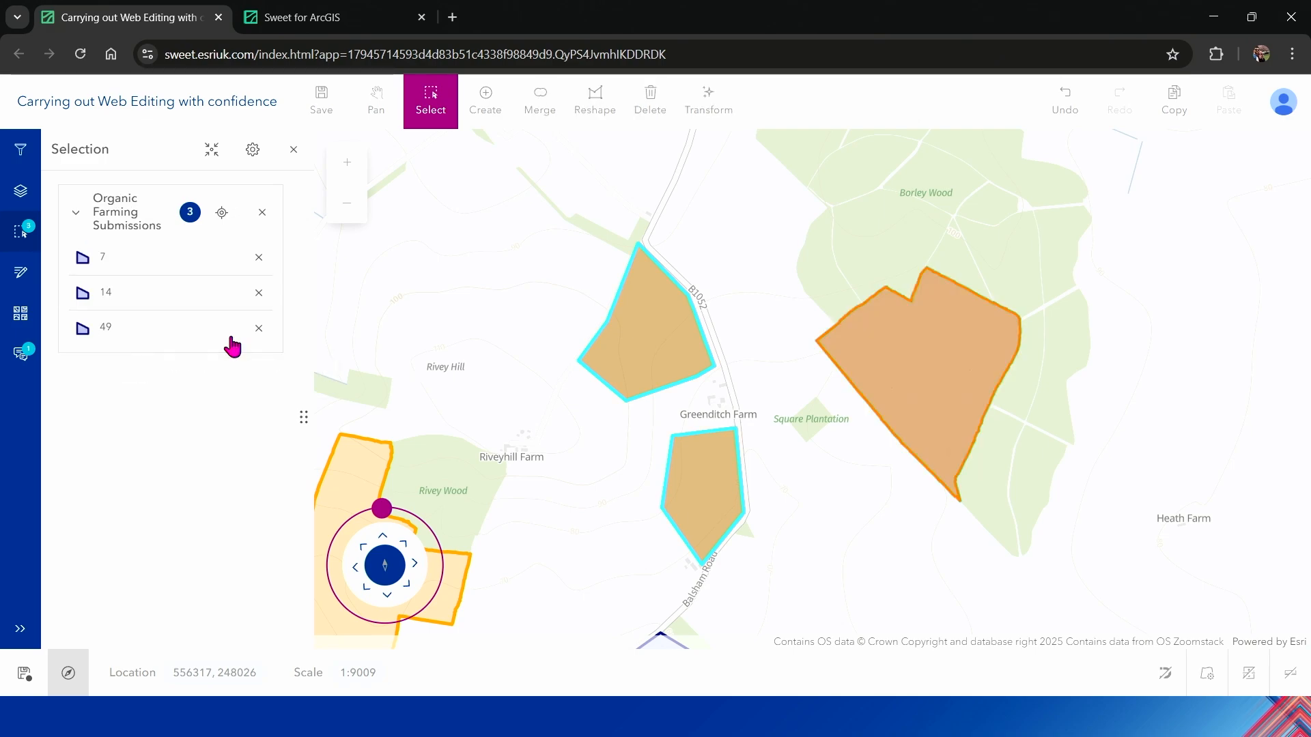
pyautogui.click(20, 279)
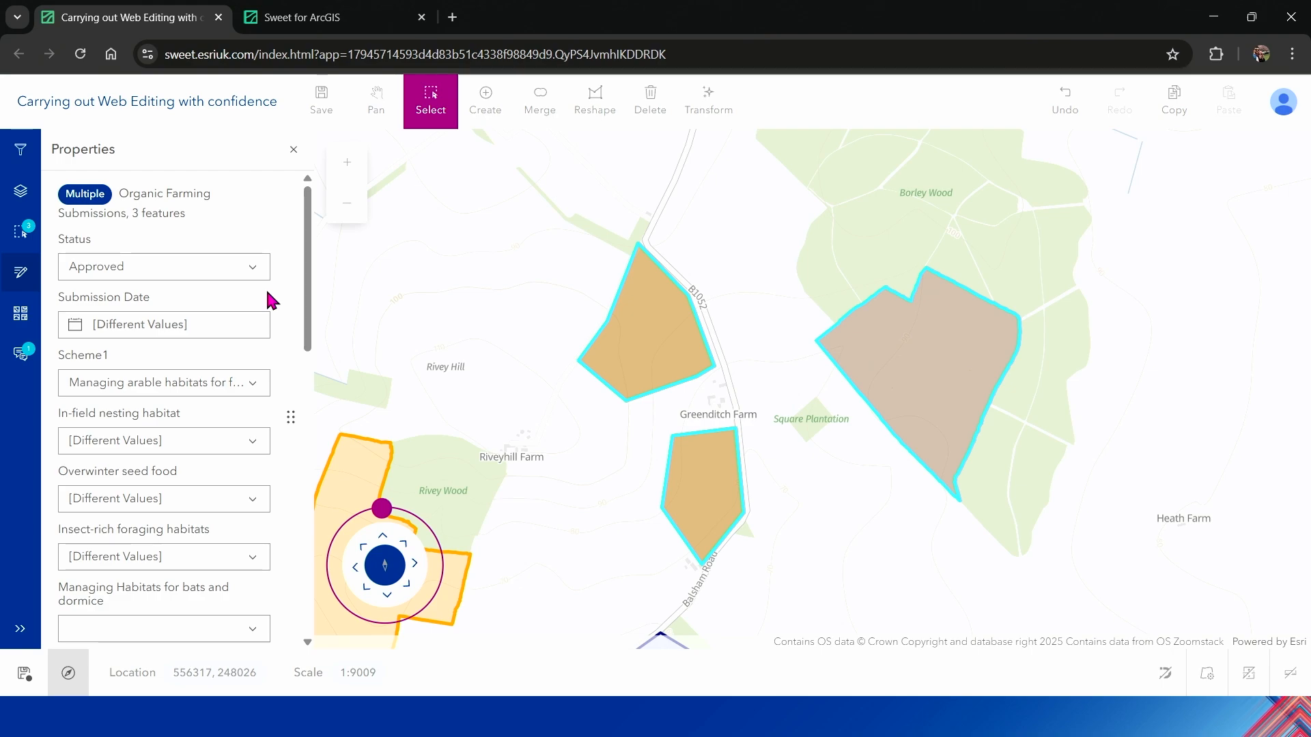
# Step: Switch to the Sweet for ArcGIS builder and show the triggers of the Funding Boundary layer in the data rules
pyautogui.click(355, 20)
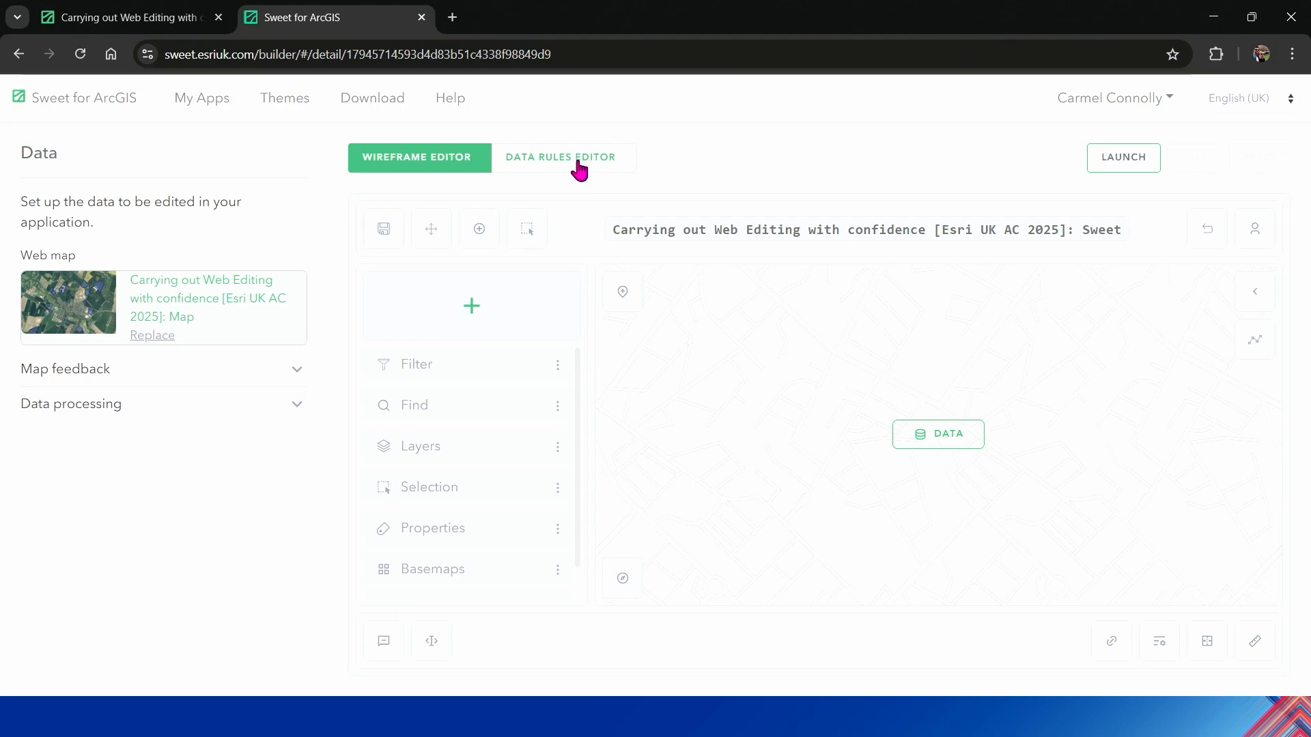
pyautogui.click(601, 173)
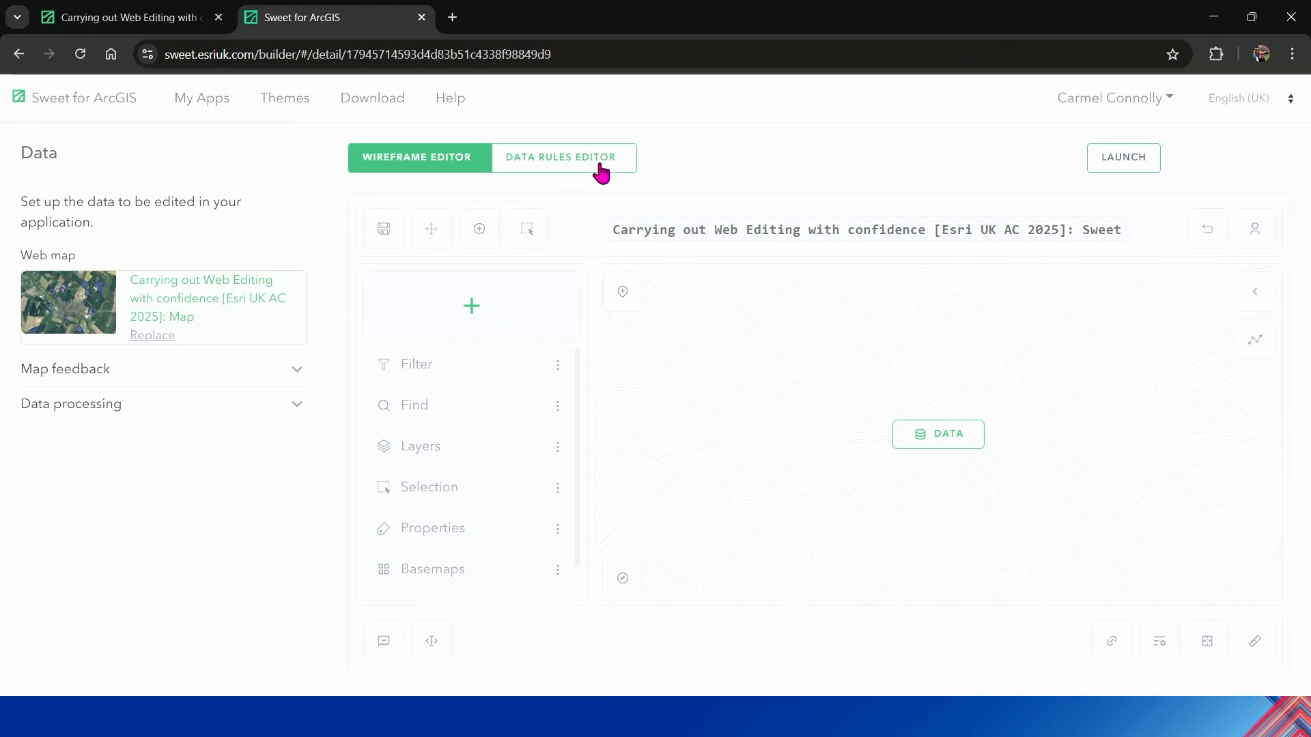
pyautogui.click(461, 380)
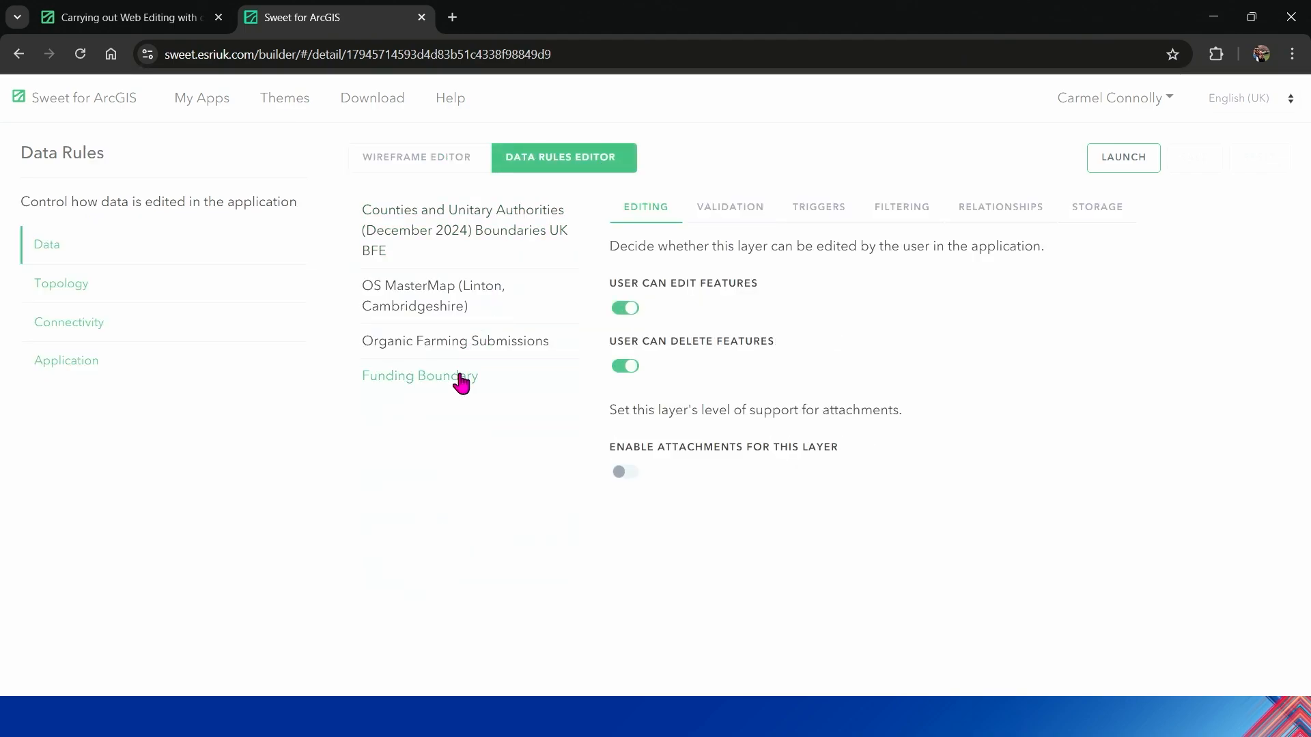
pyautogui.click(821, 213)
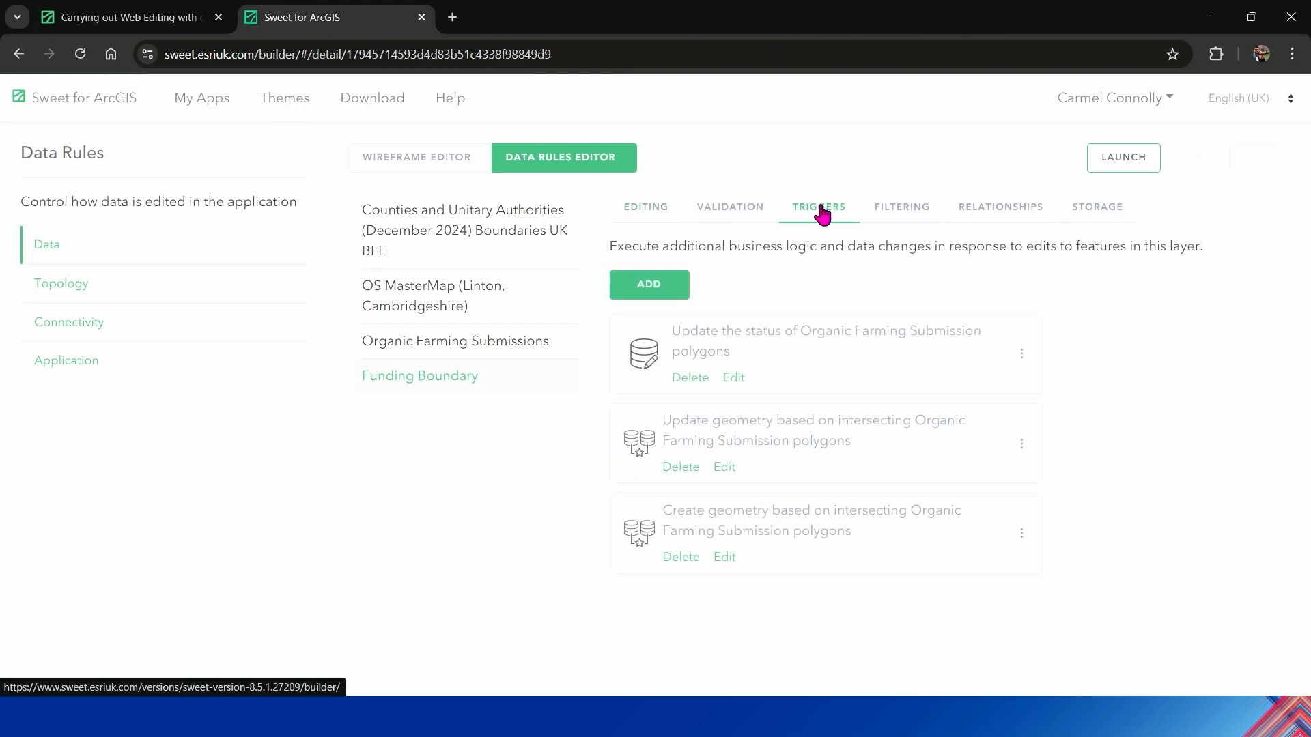
# Step: Open the trigger updating the status of Organic Farming Submission polygons and examine its configuration and the script's Approved condition, Intersects call and status update
pyautogui.click(733, 379)
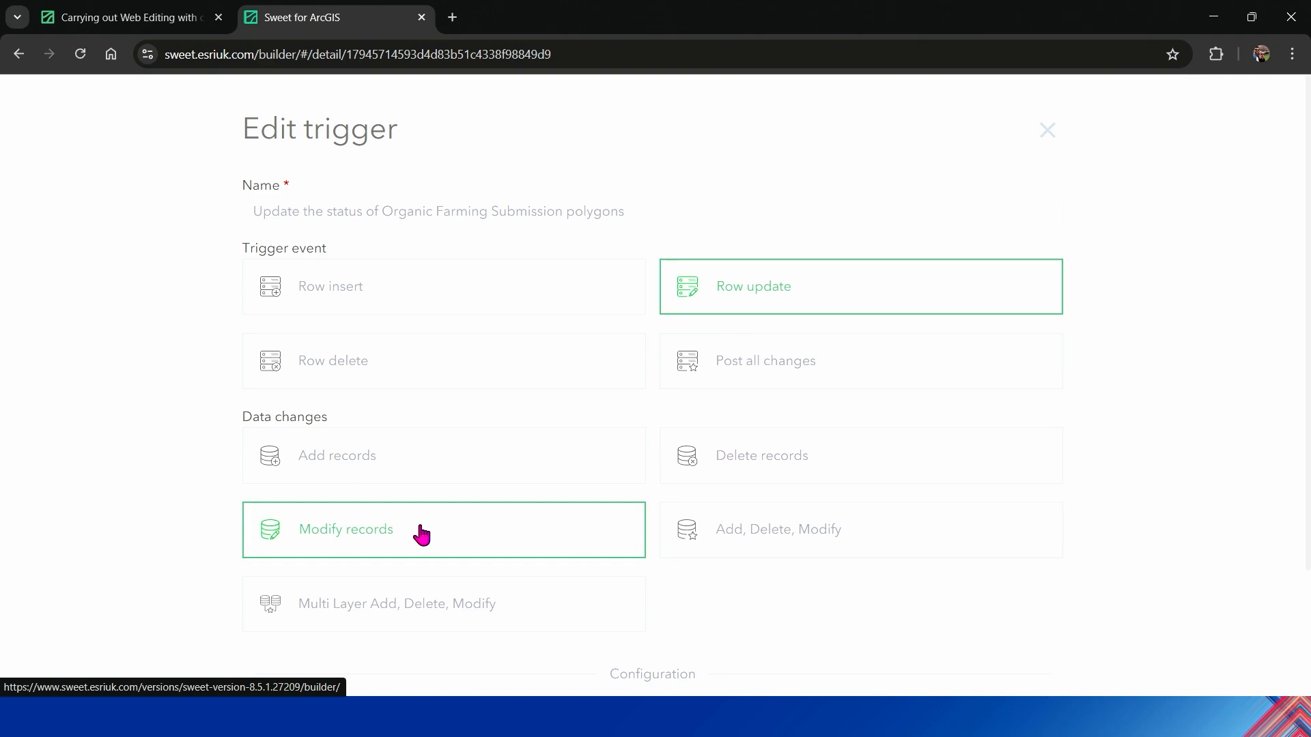
pyautogui.scroll(-2, 1308, 437)
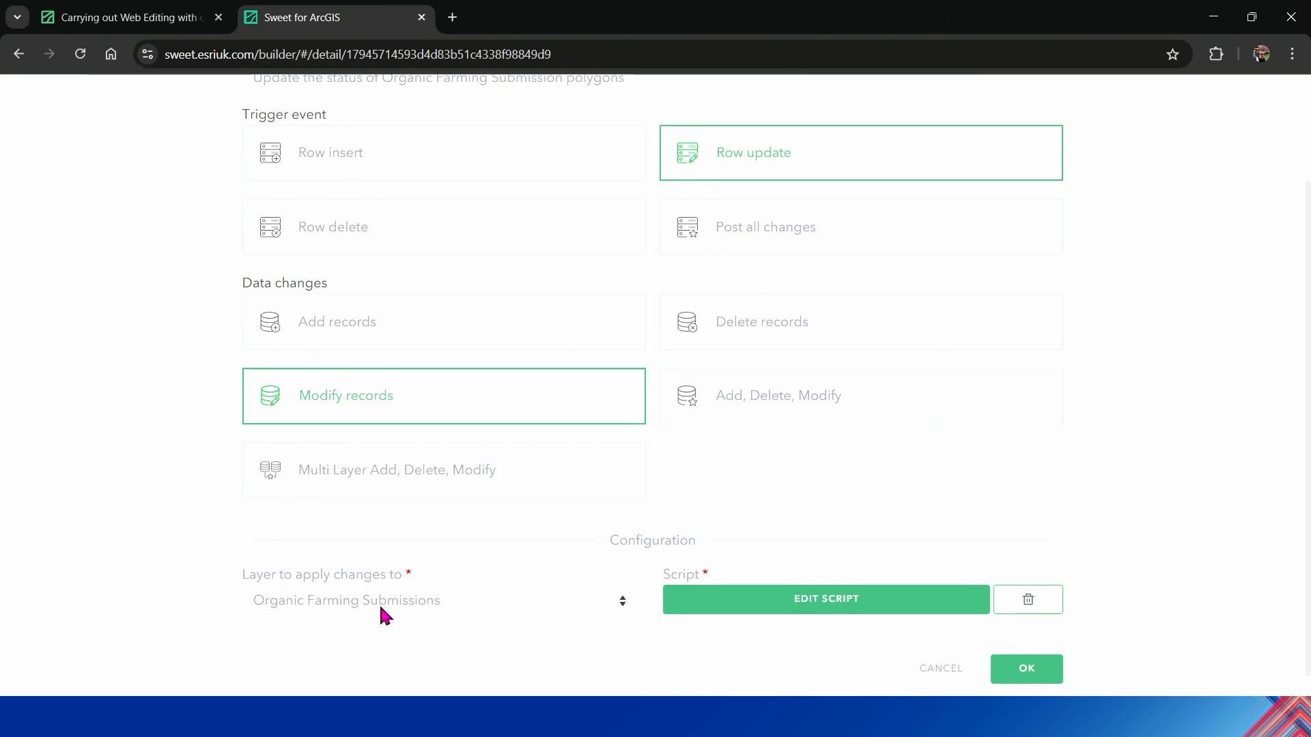
pyautogui.click(830, 604)
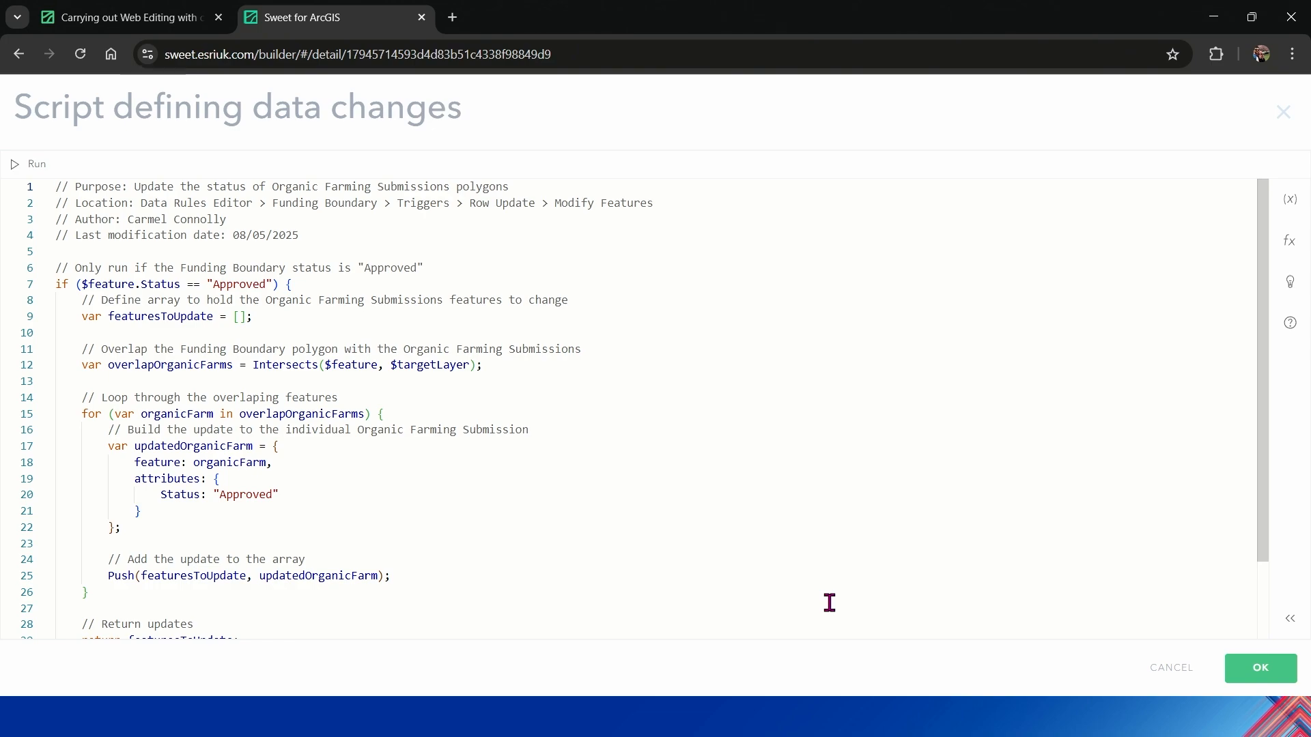
pyautogui.doubleClick(232, 282)
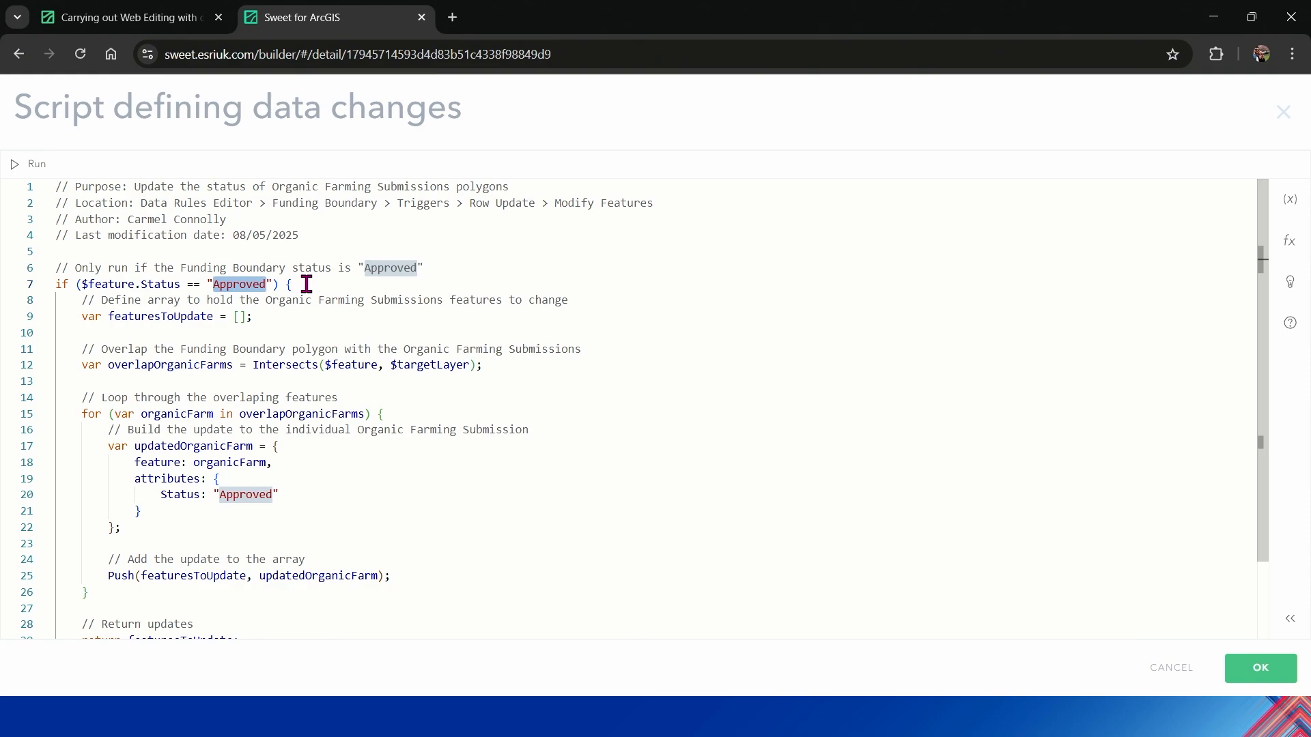
pyautogui.doubleClick(301, 364)
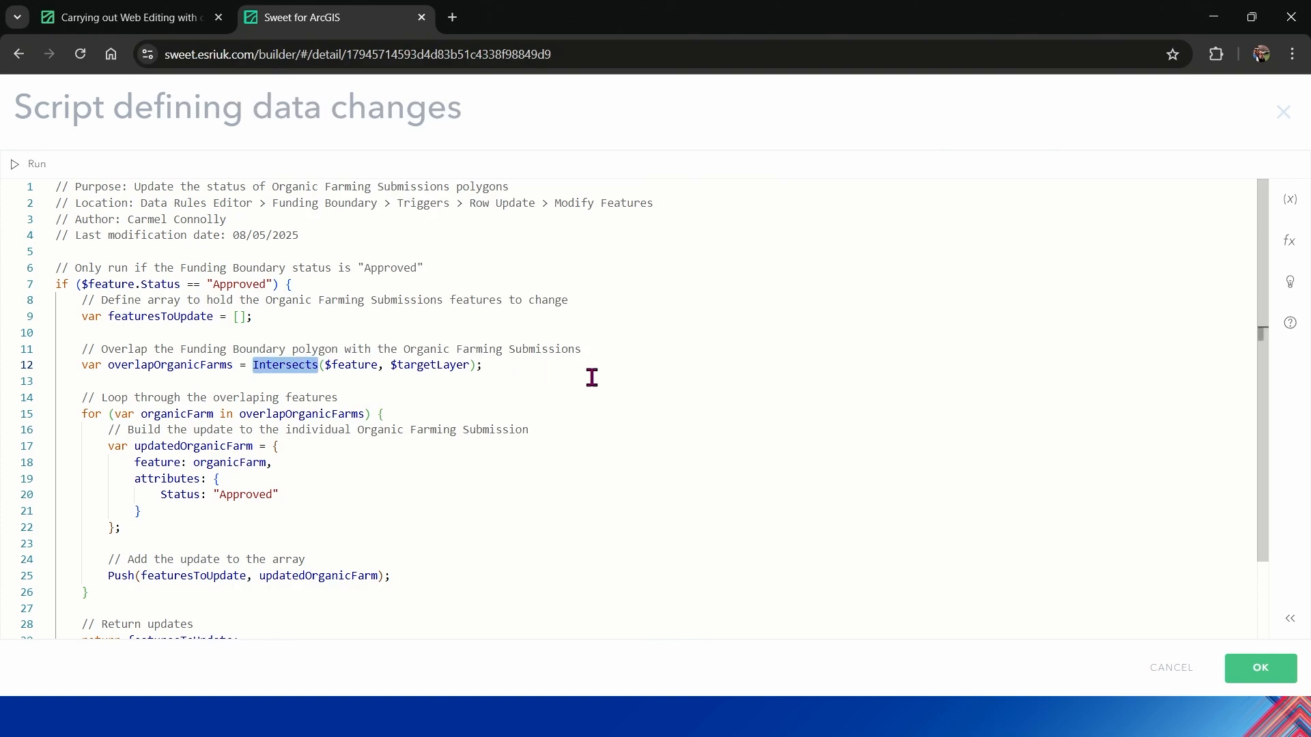
pyautogui.doubleClick(245, 495)
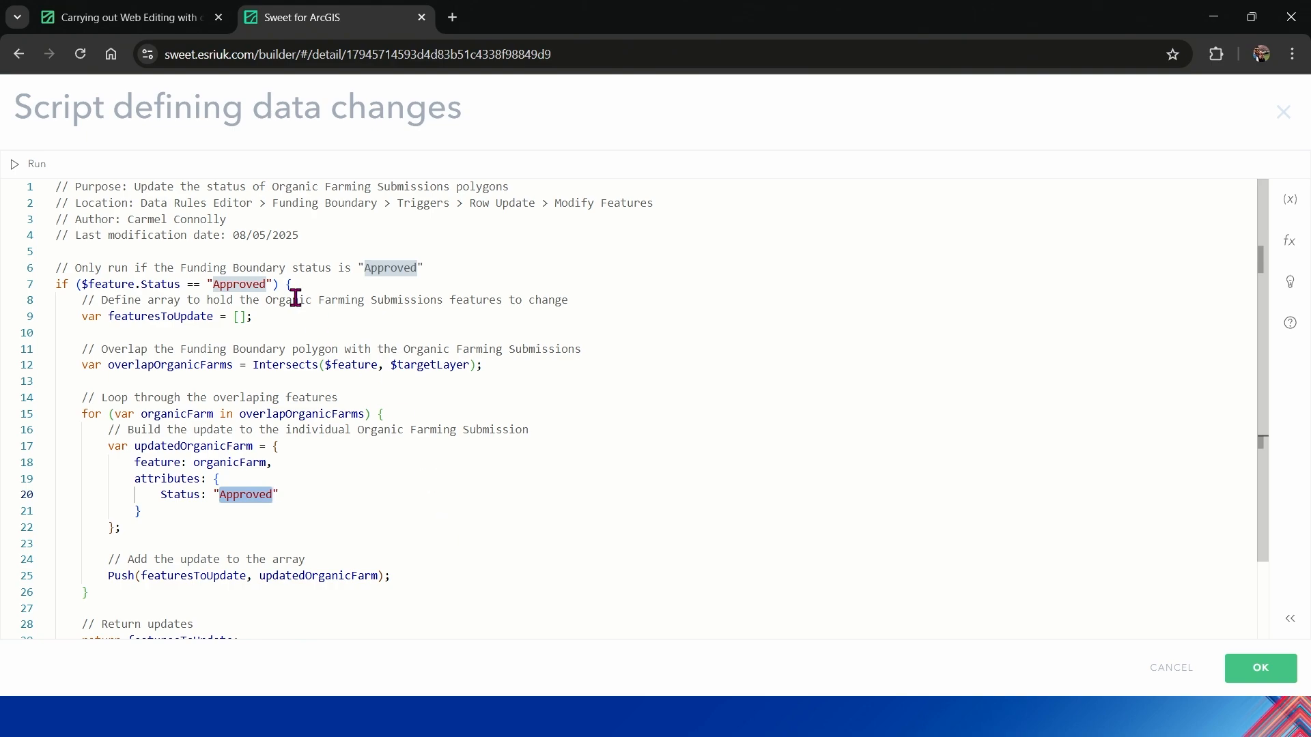
# Step: Return to the web editing map, clear the selection of the three submissions, and show the wider area around Linton
pyautogui.click(146, 26)
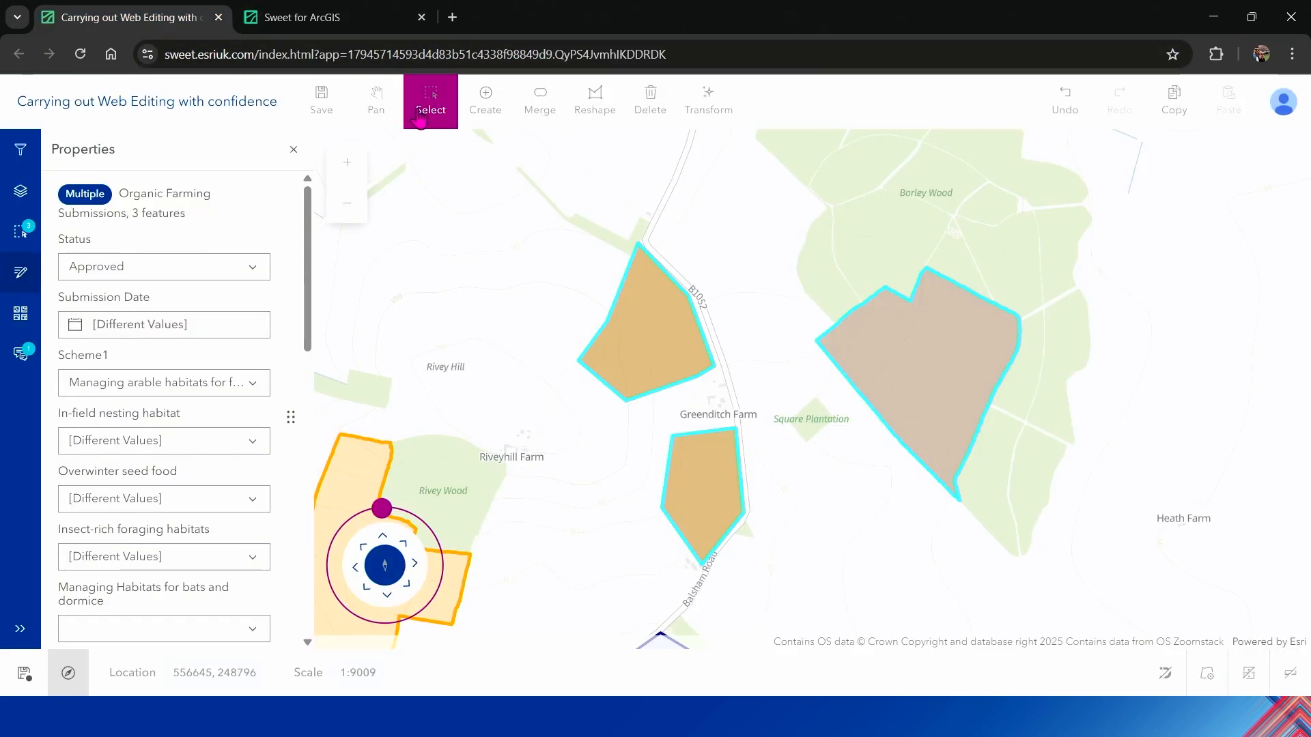
pyautogui.click(444, 213)
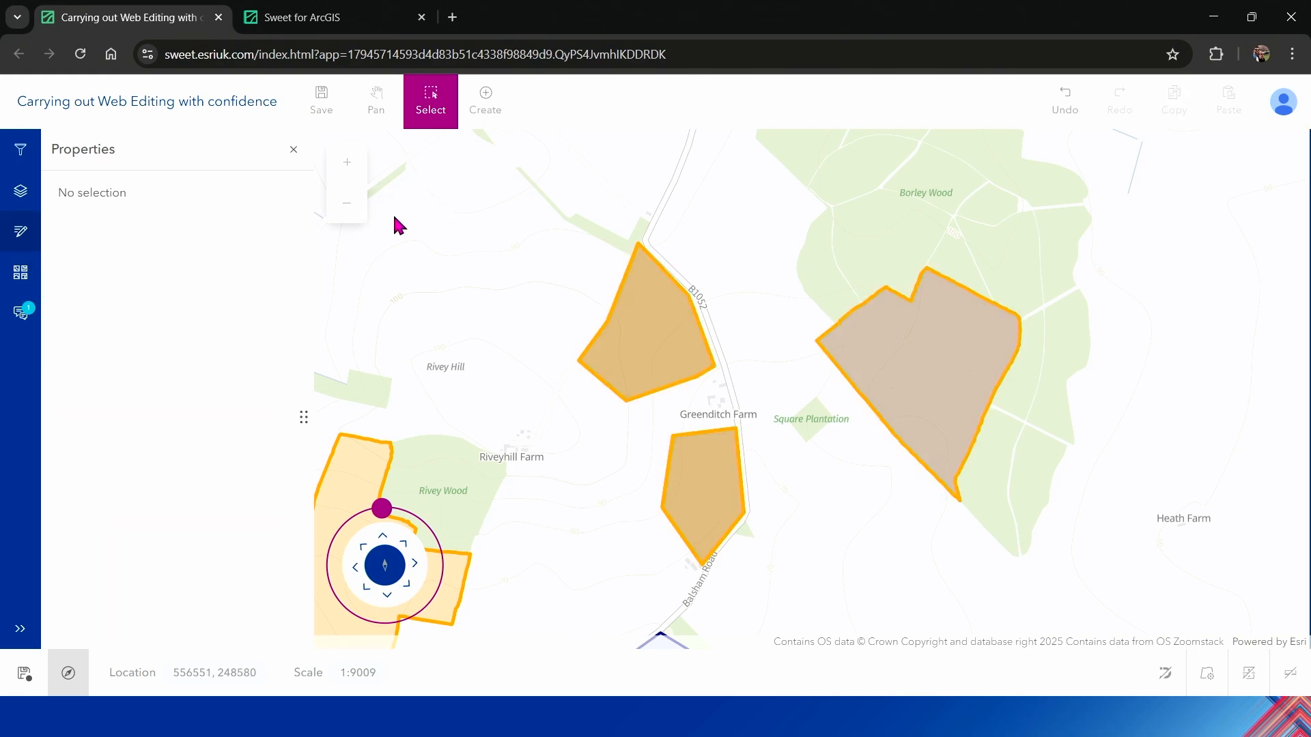
pyautogui.click(346, 214)
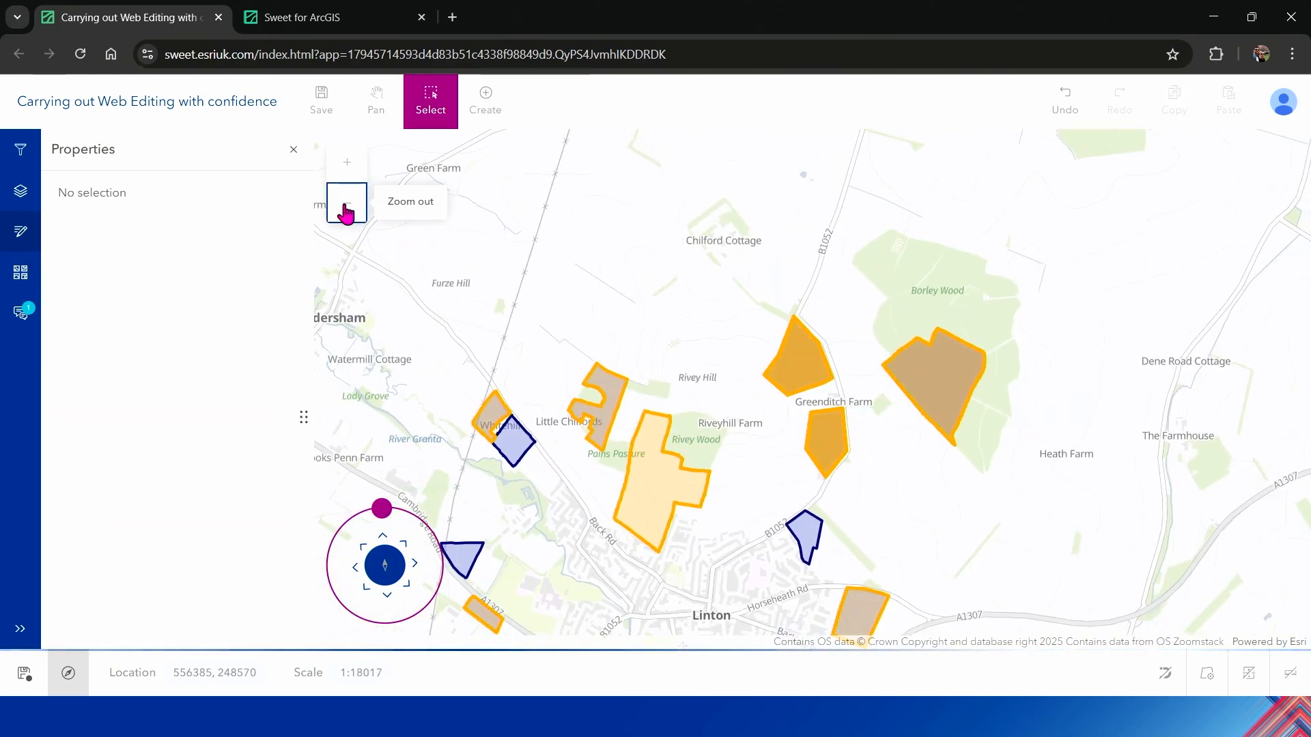
pyautogui.click(375, 110)
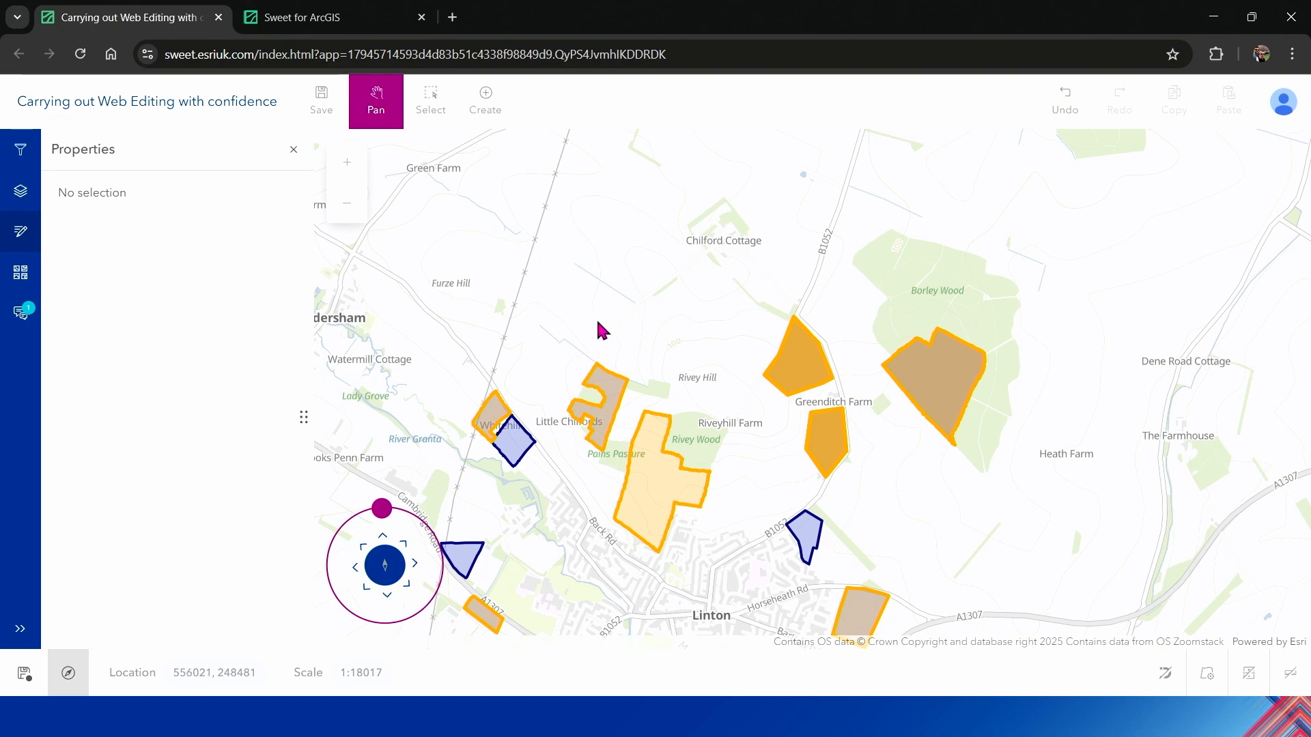
pyautogui.moveTo(600, 331); pyautogui.dragTo(625, 201)
# Step: Filter the map by the status Scenario, and switch the status filter to Approved
pyautogui.click(20, 150)
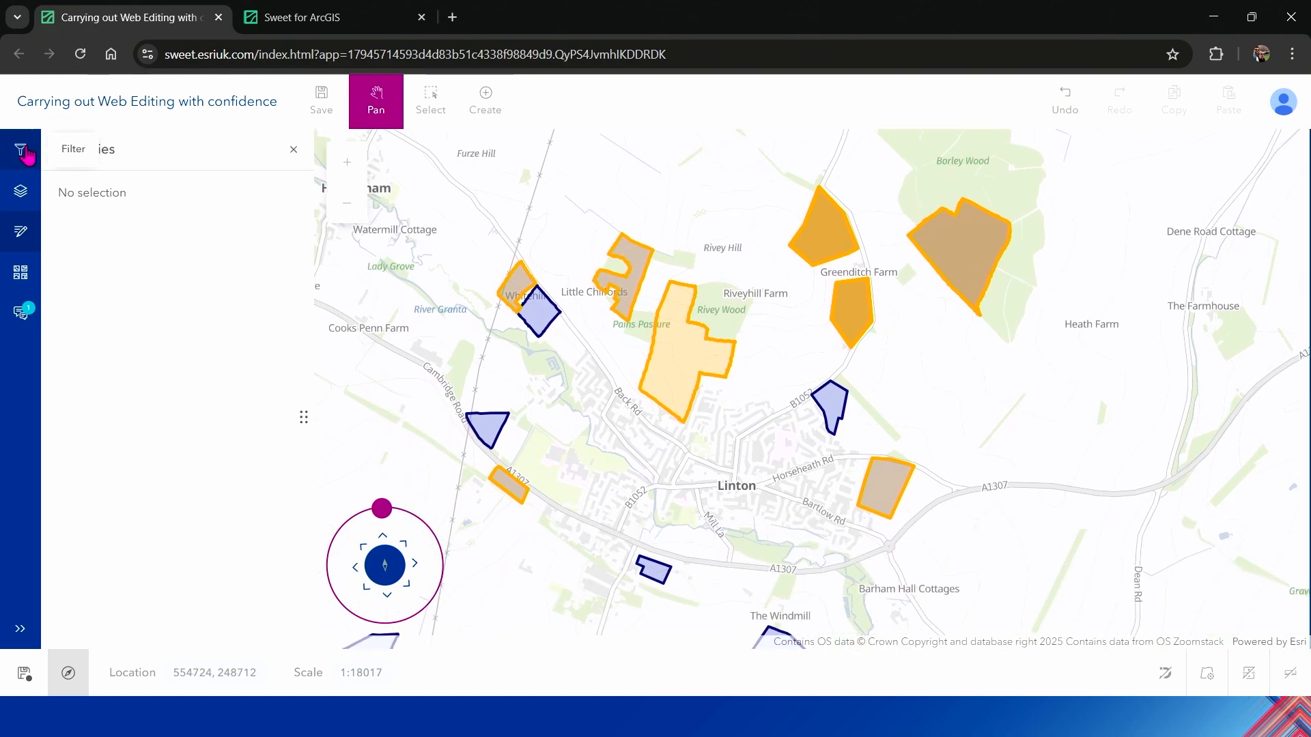
pyautogui.click(262, 260)
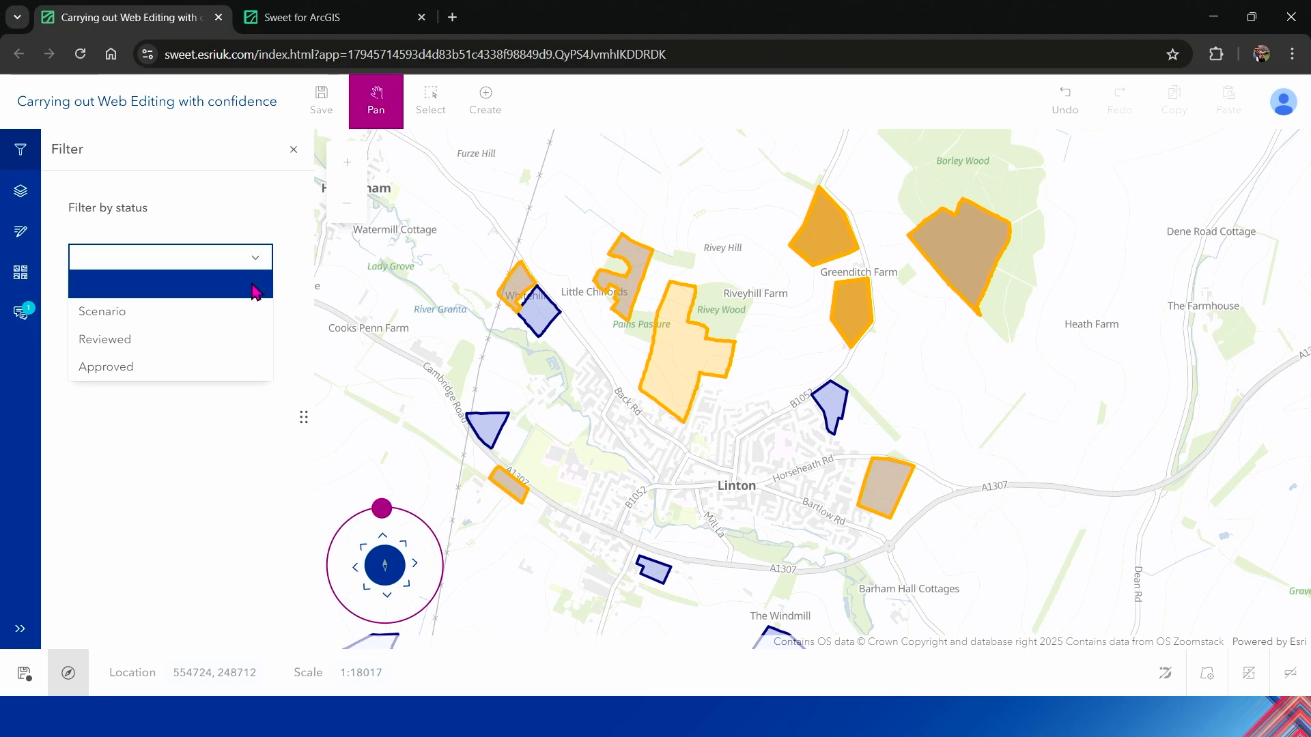
pyautogui.click(244, 311)
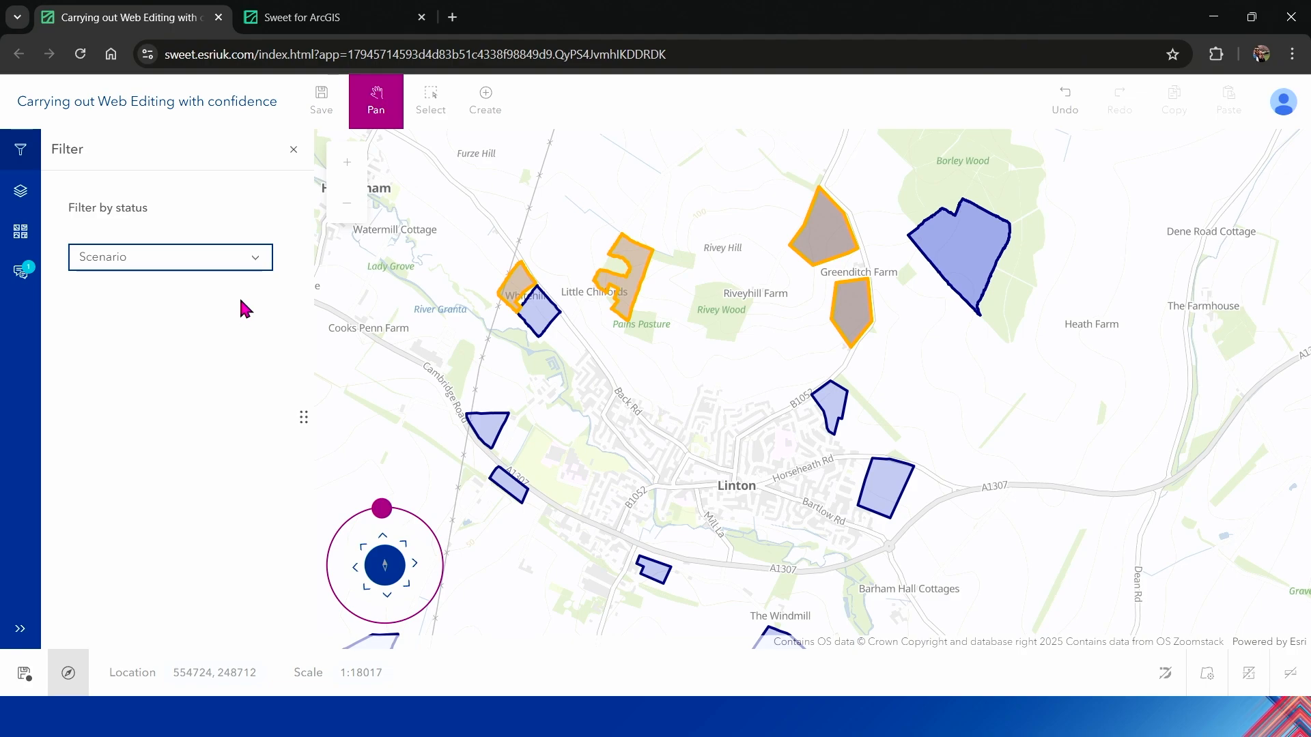
pyautogui.click(244, 264)
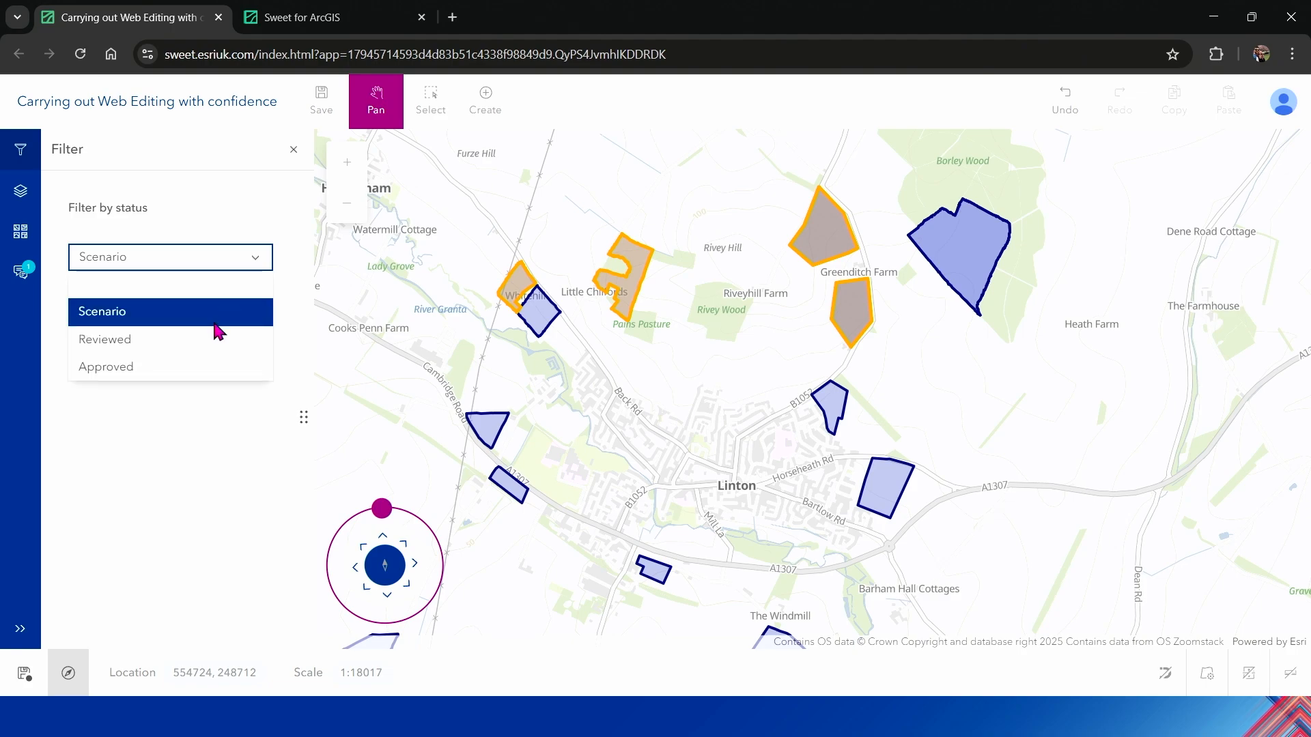
pyautogui.click(189, 369)
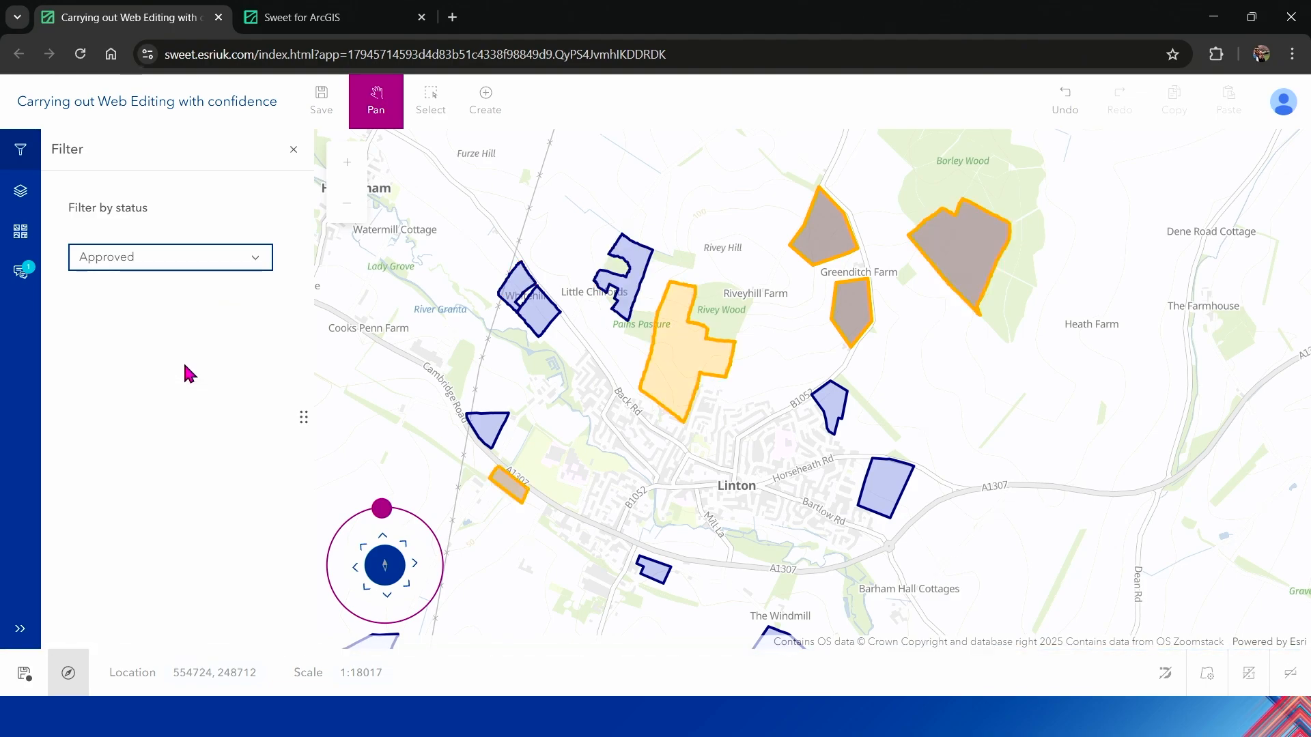